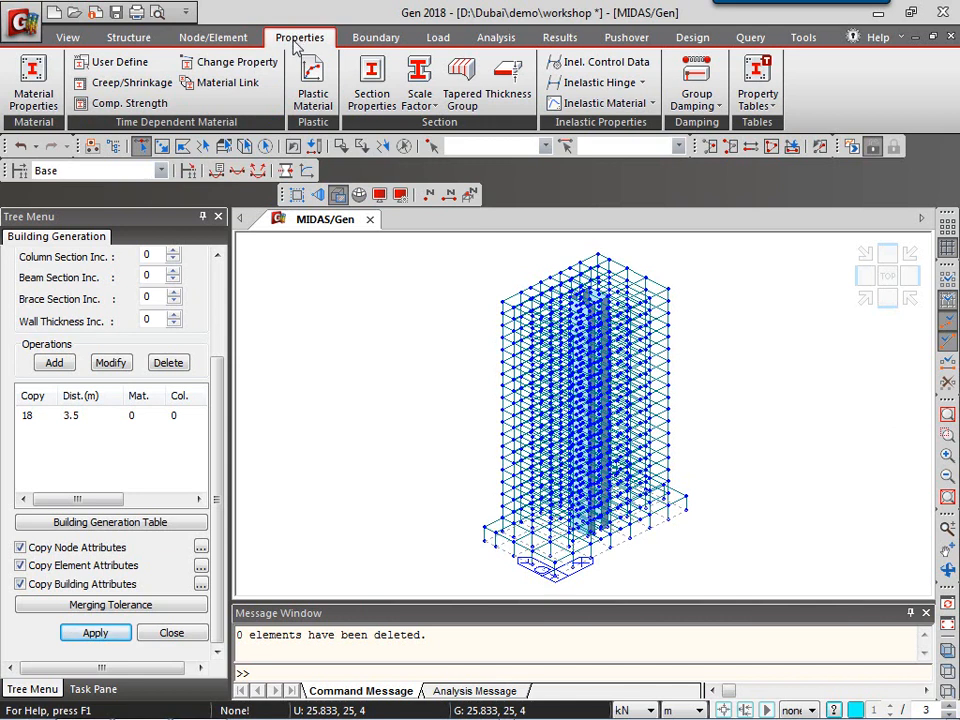
- Start a new material with design type Concrete, standard ASTM(RC) and database Grade C4000
left_click(33, 78)
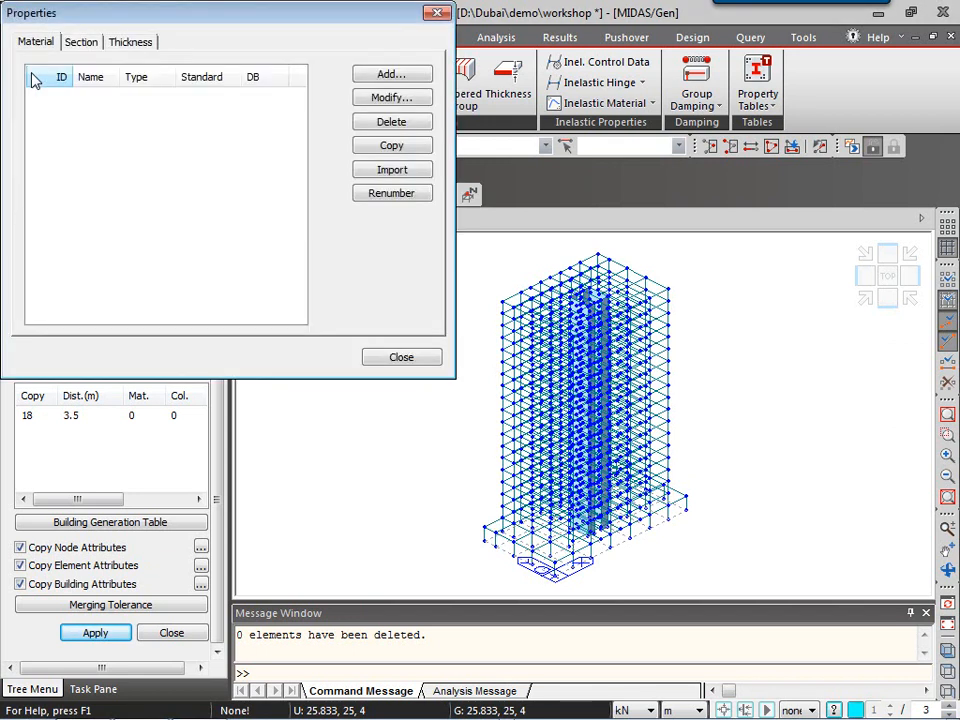
left_click(390, 76)
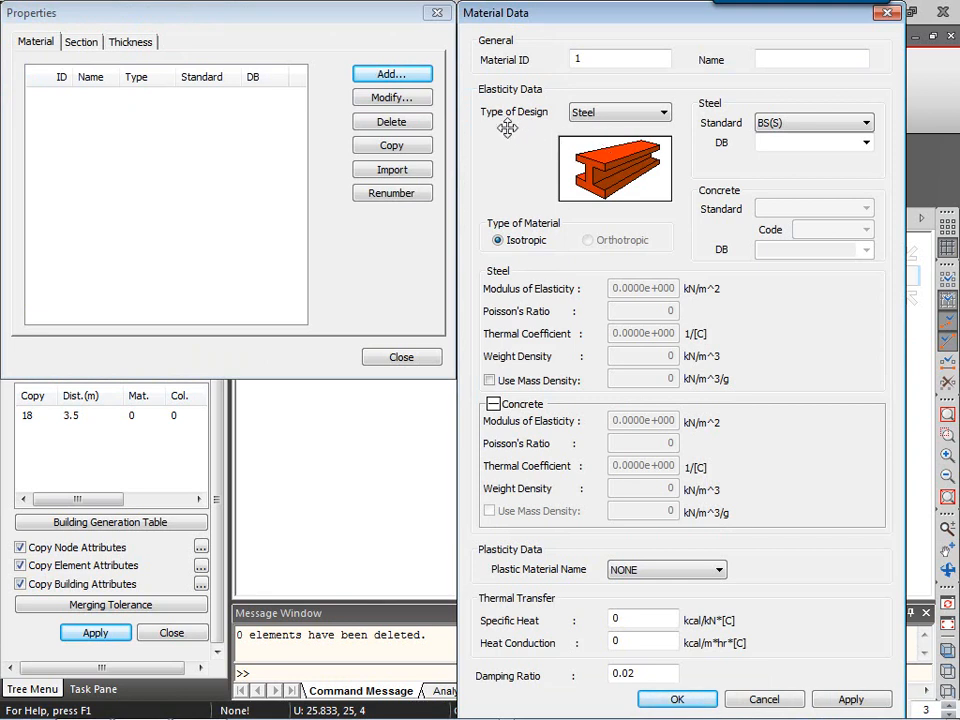
left_click(657, 114)
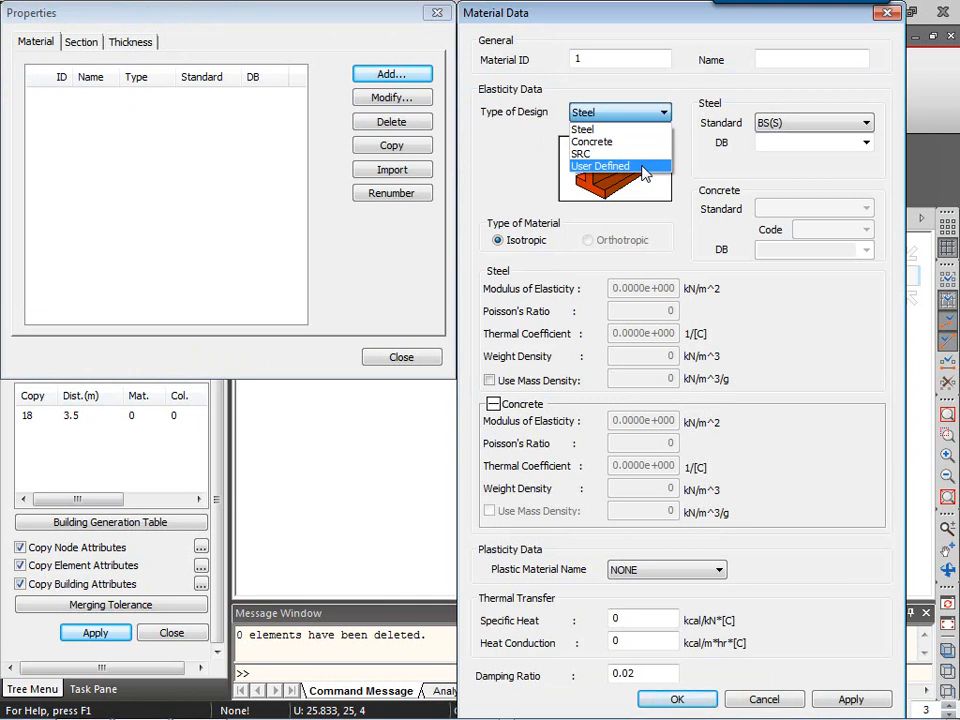
left_click(606, 143)
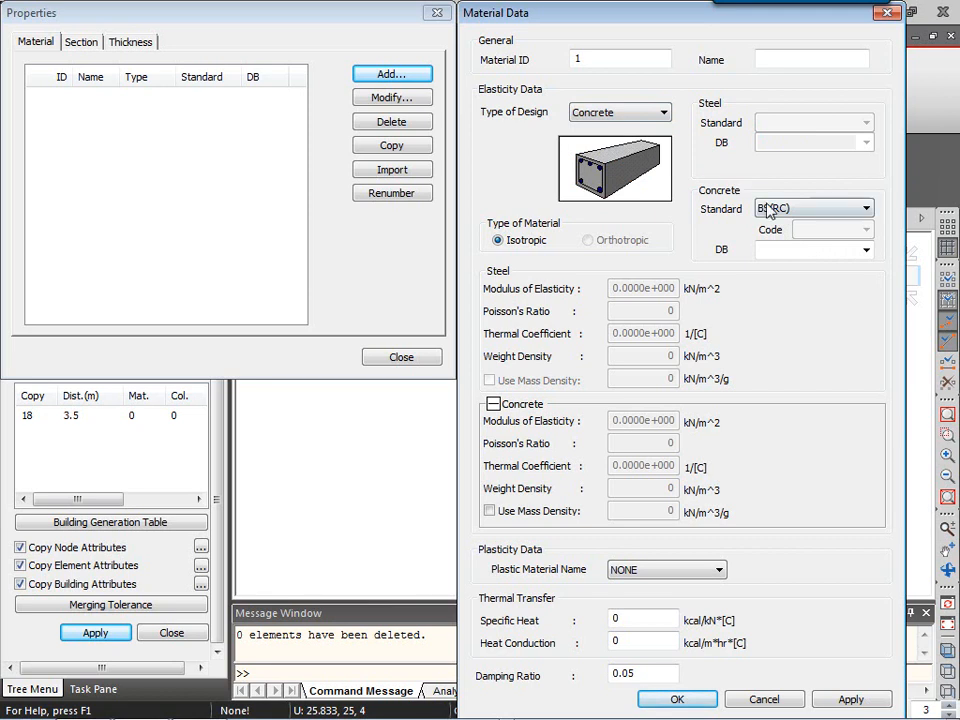
left_click(819, 213)
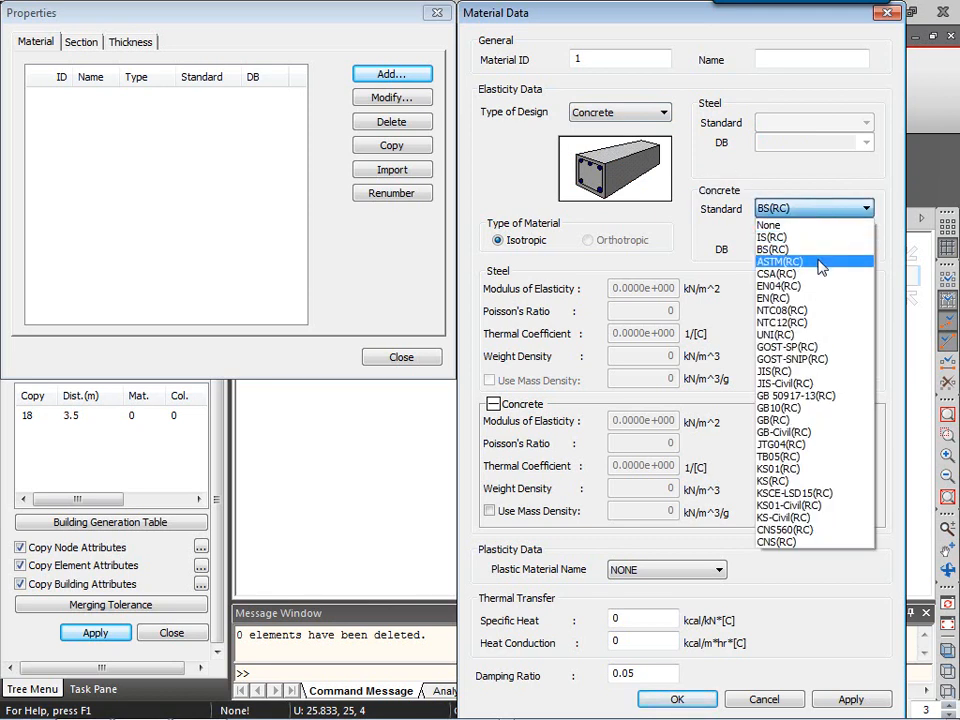
left_click(817, 261)
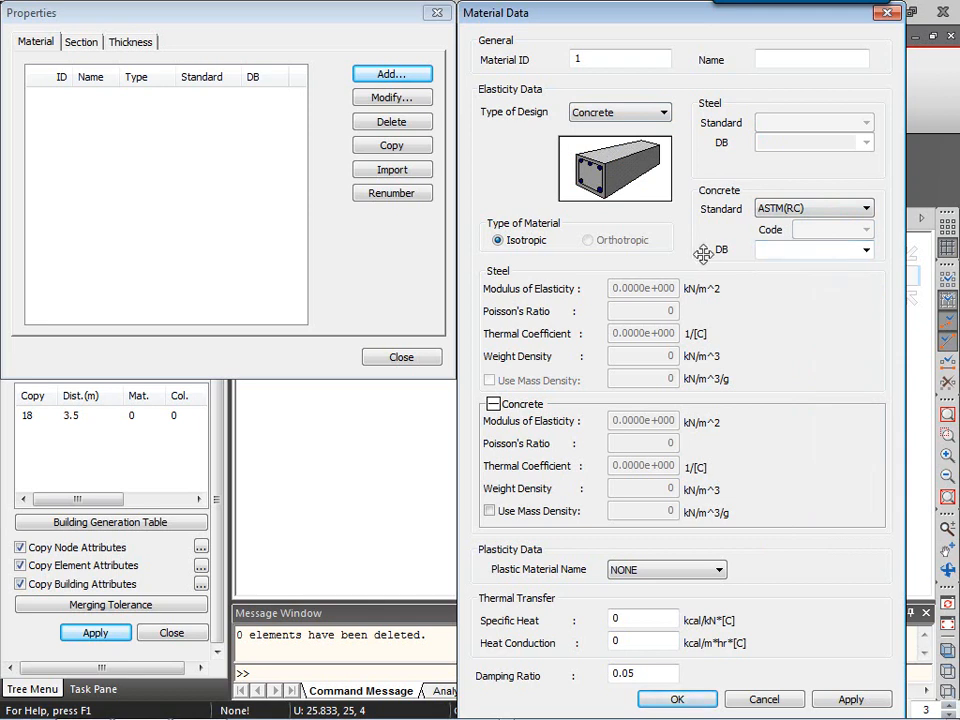
left_click(866, 251)
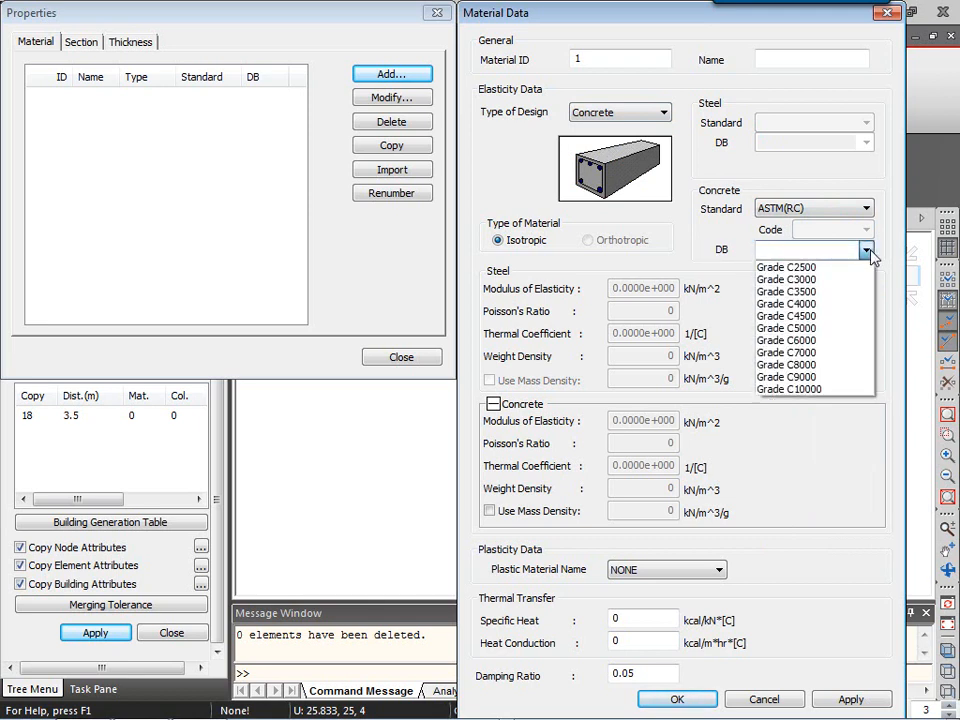
left_click(809, 304)
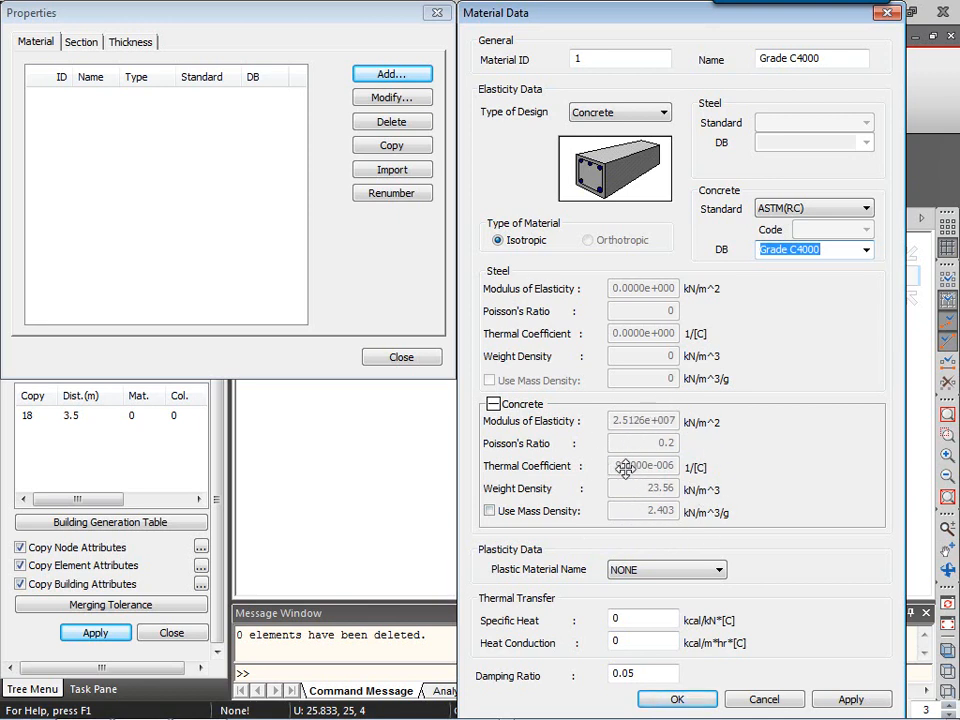
- Try the concrete standard None and go through the editable modulus of elasticity, Poisson's ratio, thermal coefficient and weight density
left_click(842, 209)
scroll(776, 260, "up", 2)
left_click(776, 224)
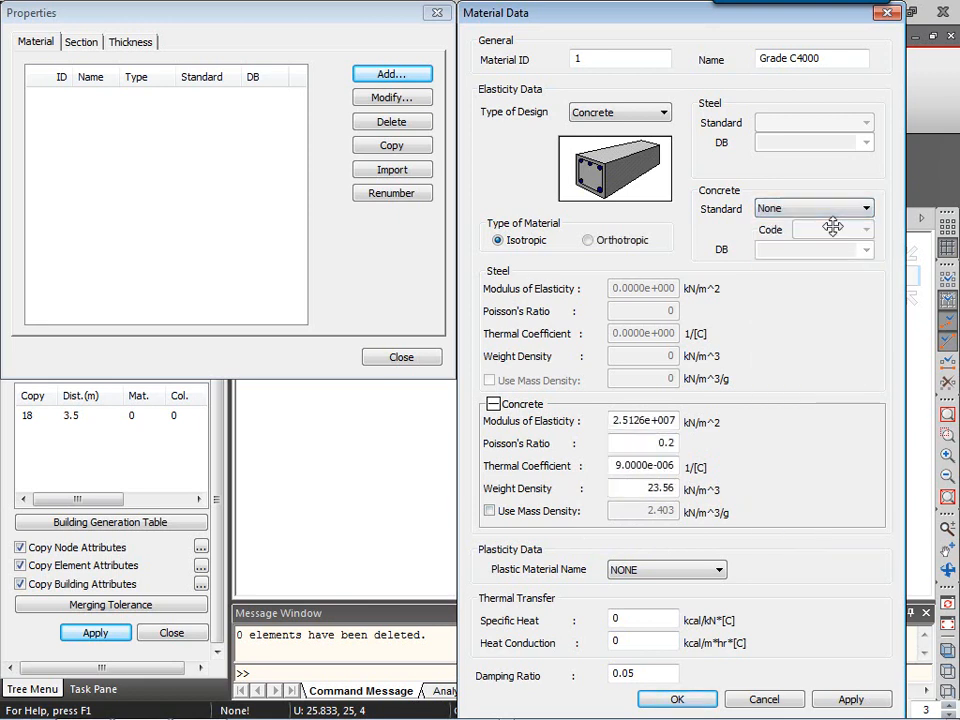
left_click(659, 420)
left_click(656, 443)
left_click(654, 465)
left_click(654, 487)
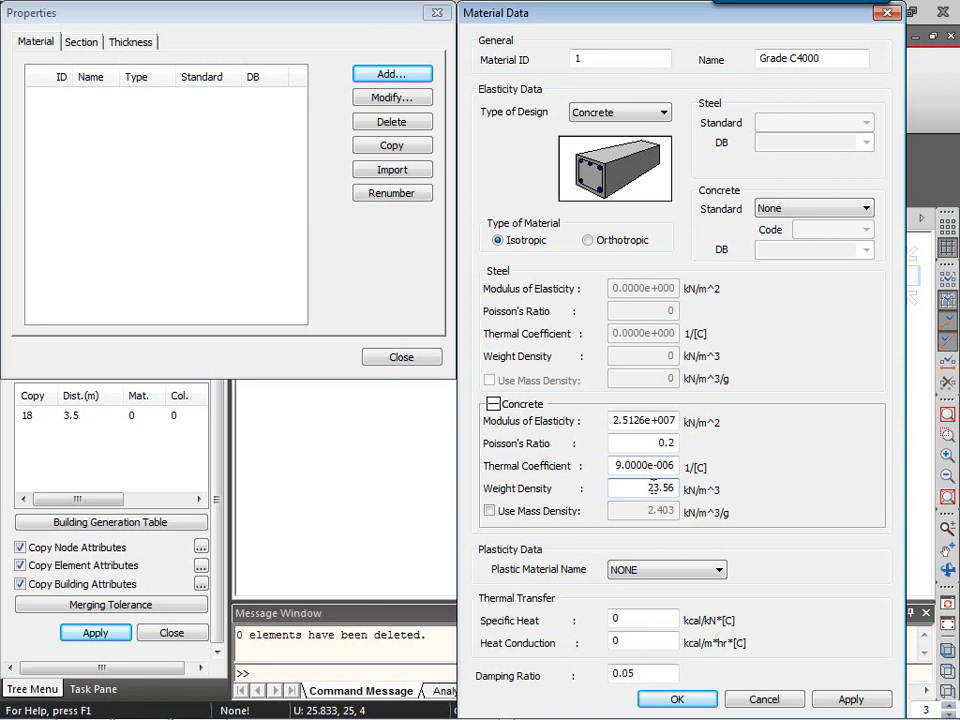
- Set the concrete standard back to ASTM(RC) with Grade C4000, add the material and select it in the material list
left_click(787, 207)
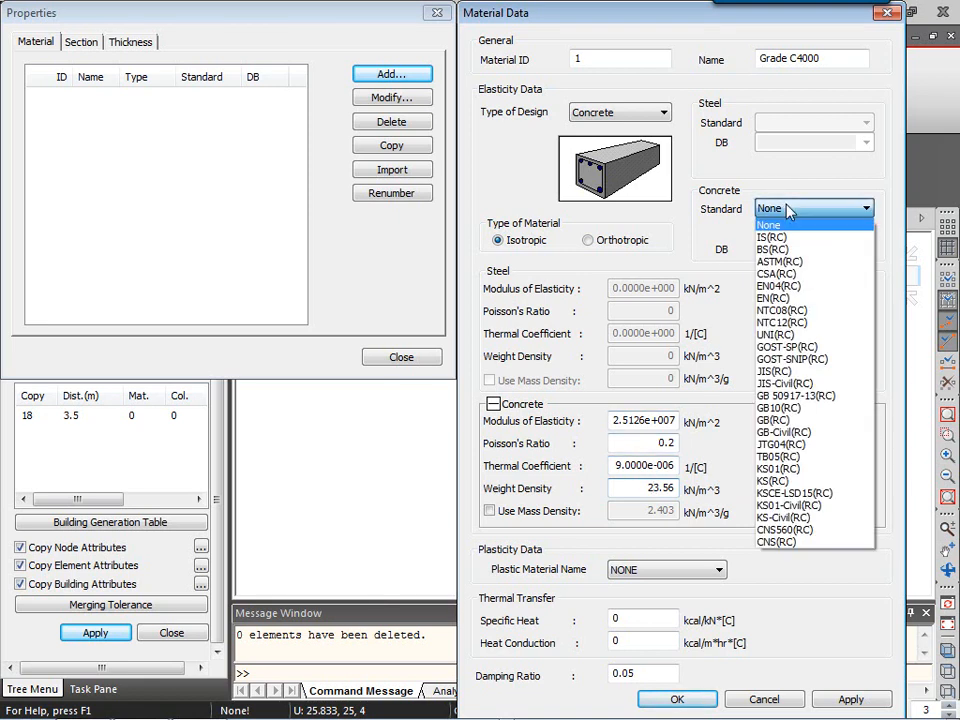
left_click(779, 261)
left_click(865, 250)
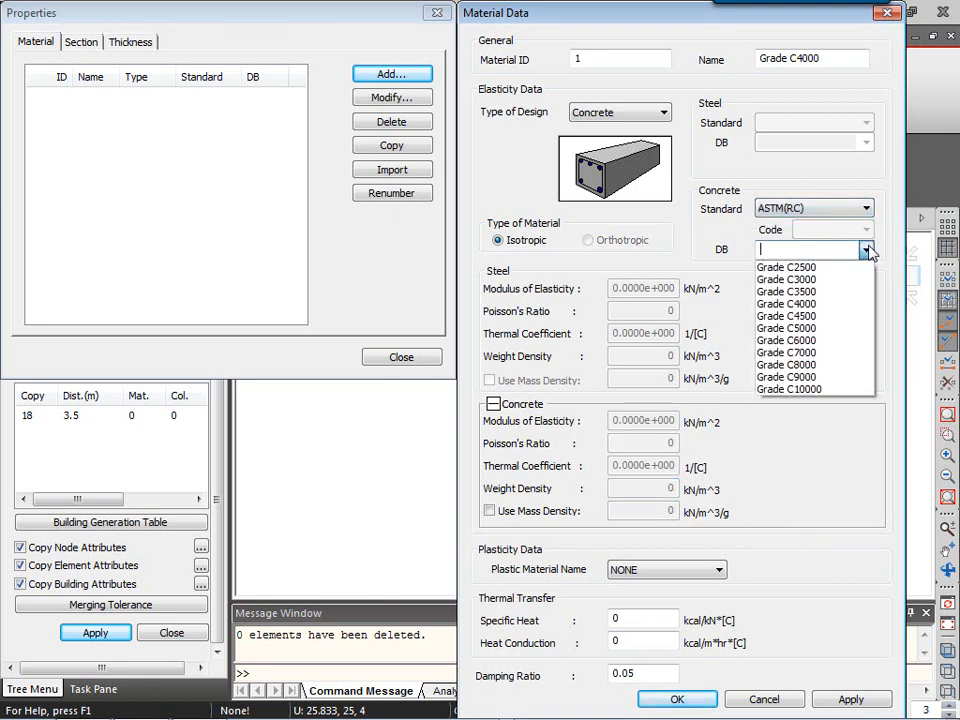
left_click(829, 304)
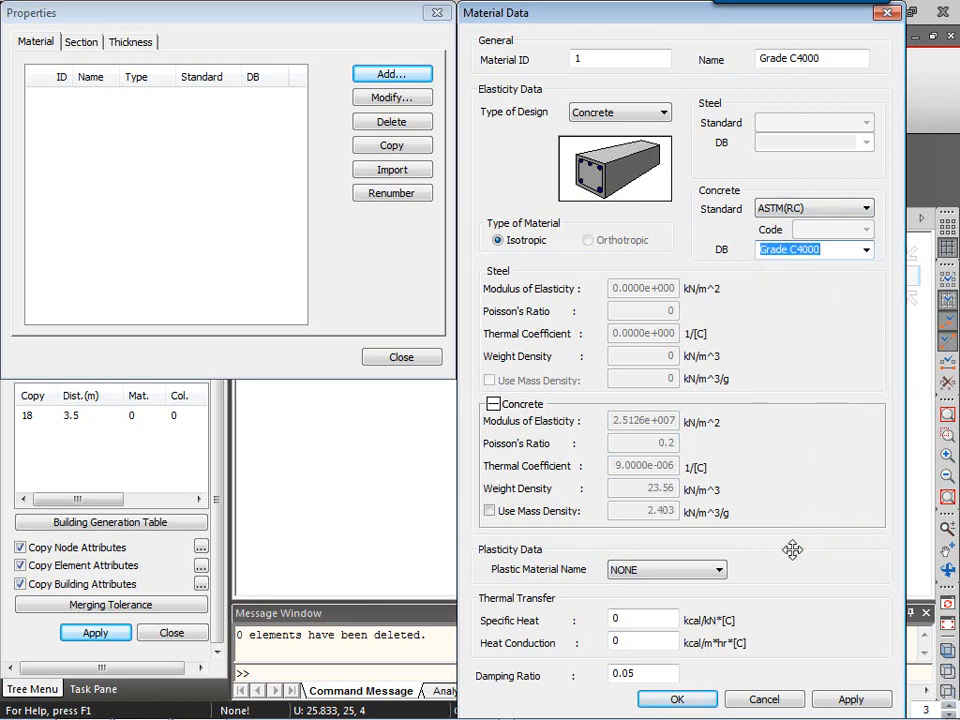
left_click(677, 700)
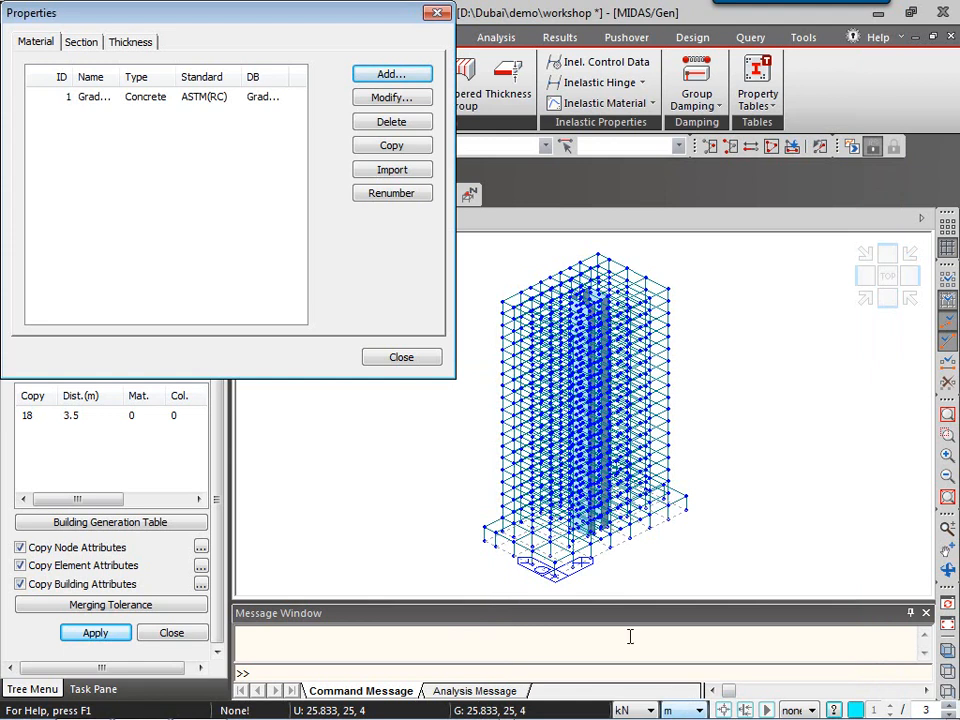
left_click(216, 96)
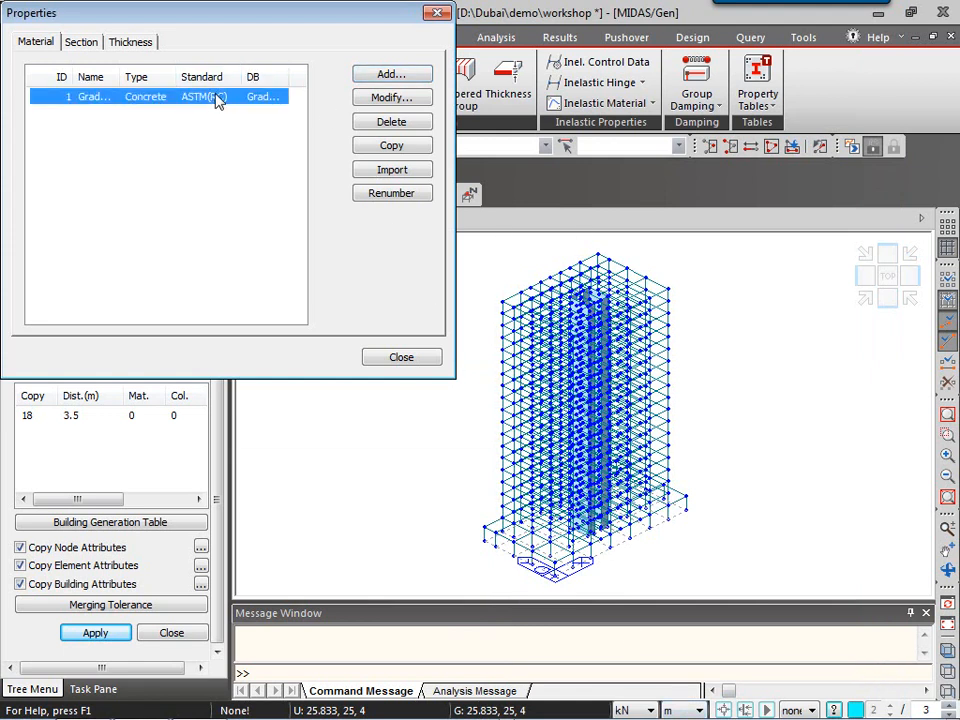
- Start a new section and examine the available section shapes and the UNI database's I-Section names
left_click(82, 43)
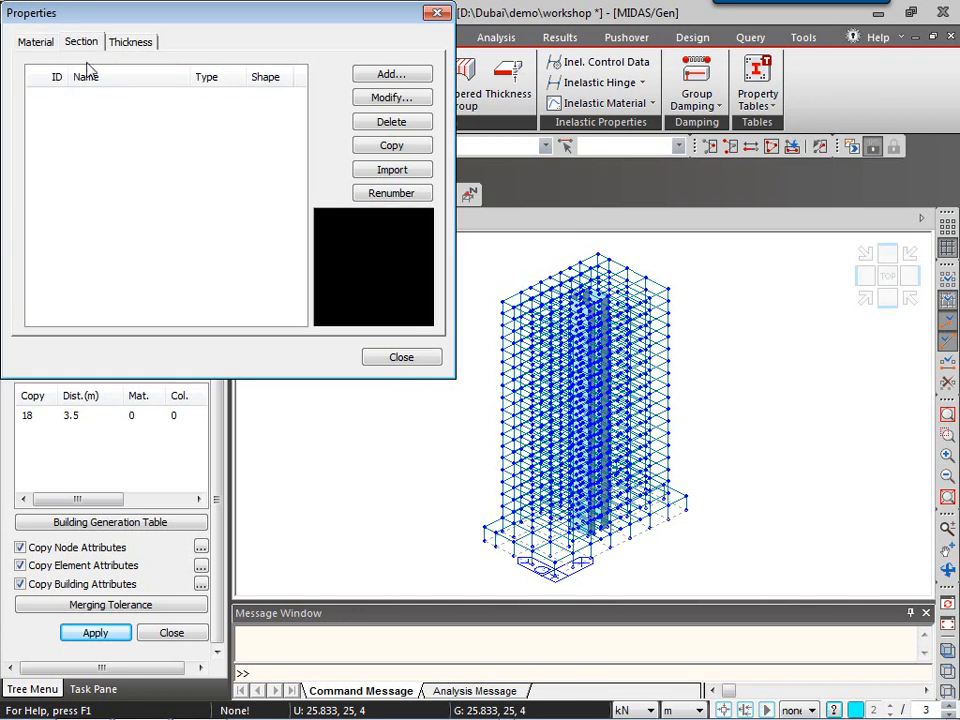
left_click(392, 75)
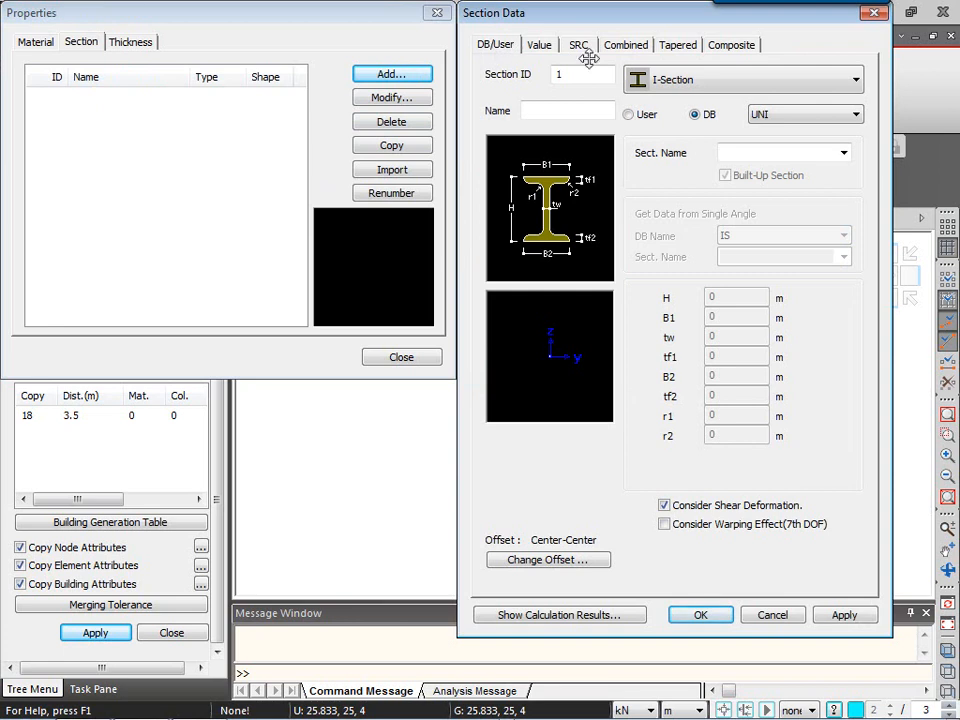
left_click(716, 80)
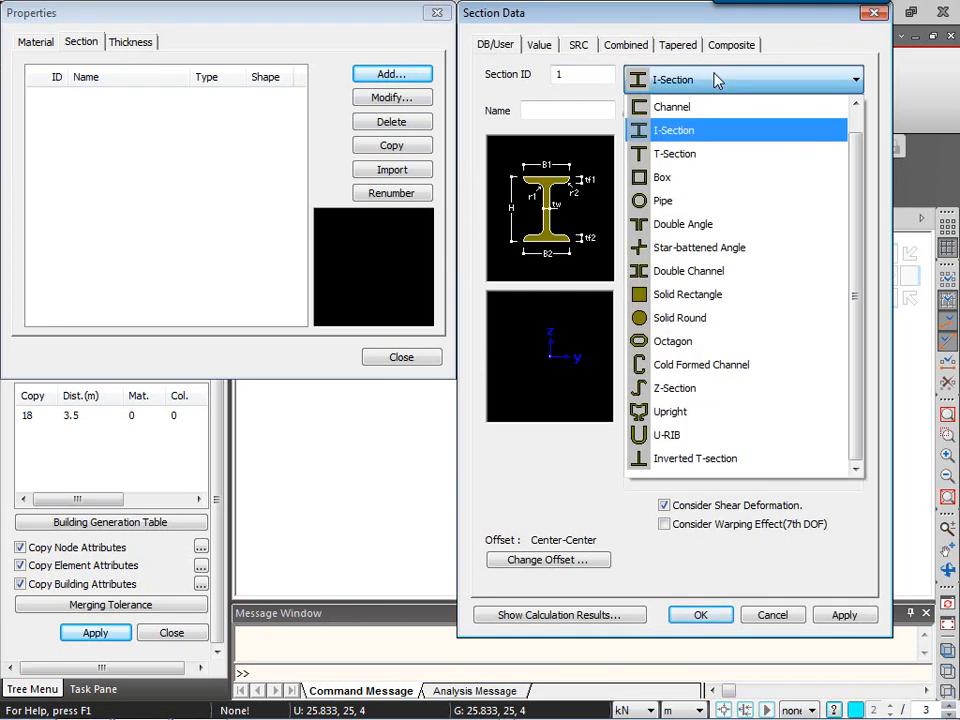
left_click(716, 80)
left_click(787, 118)
left_click(787, 120)
left_click(844, 153)
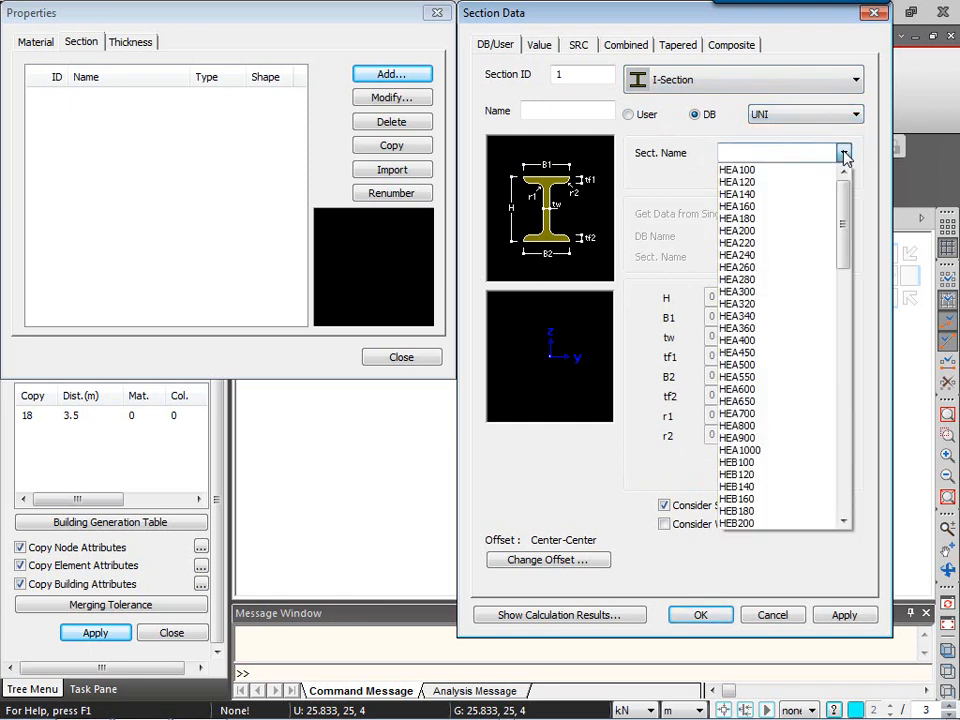
left_click_drag(844, 206, 846, 180)
left_click(800, 140)
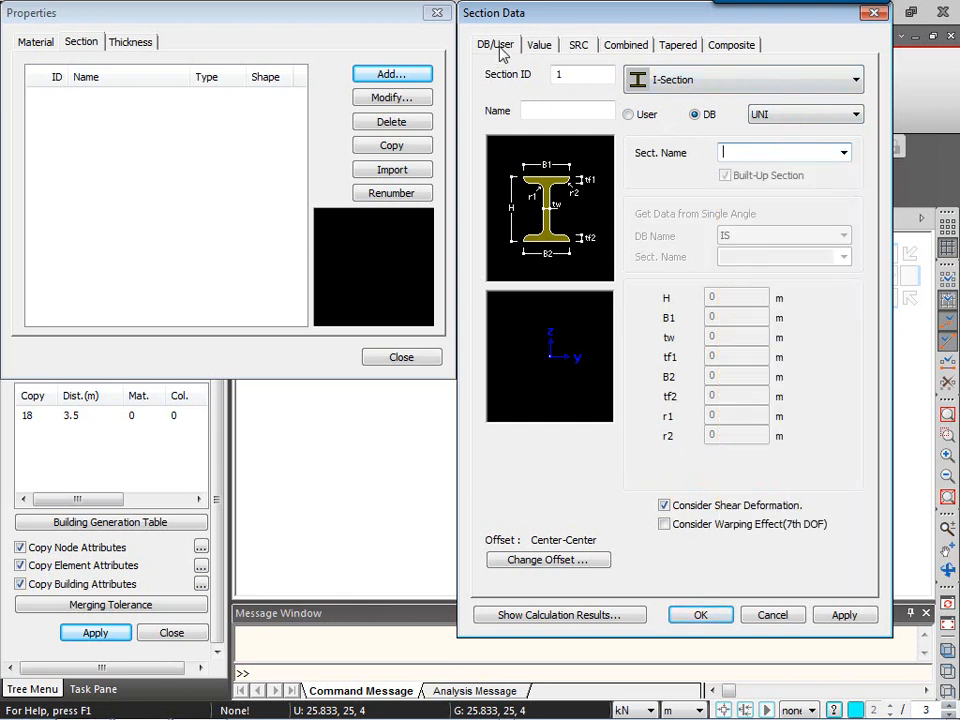
- Switch the I-Section from database sizes to user-defined dimensions
left_click(640, 82)
left_click(636, 125)
left_click(630, 115)
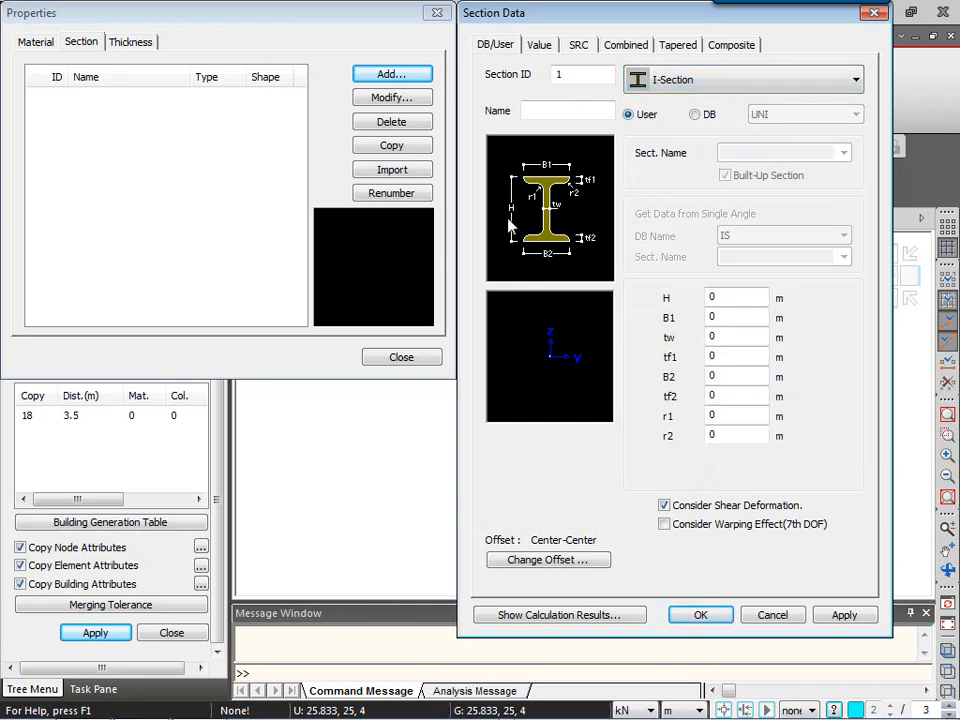
left_click(720, 318)
- Examine the shape options for value-based and SRC sections, including user-defined steel data for the Rect-Box-Open shape
left_click(533, 46)
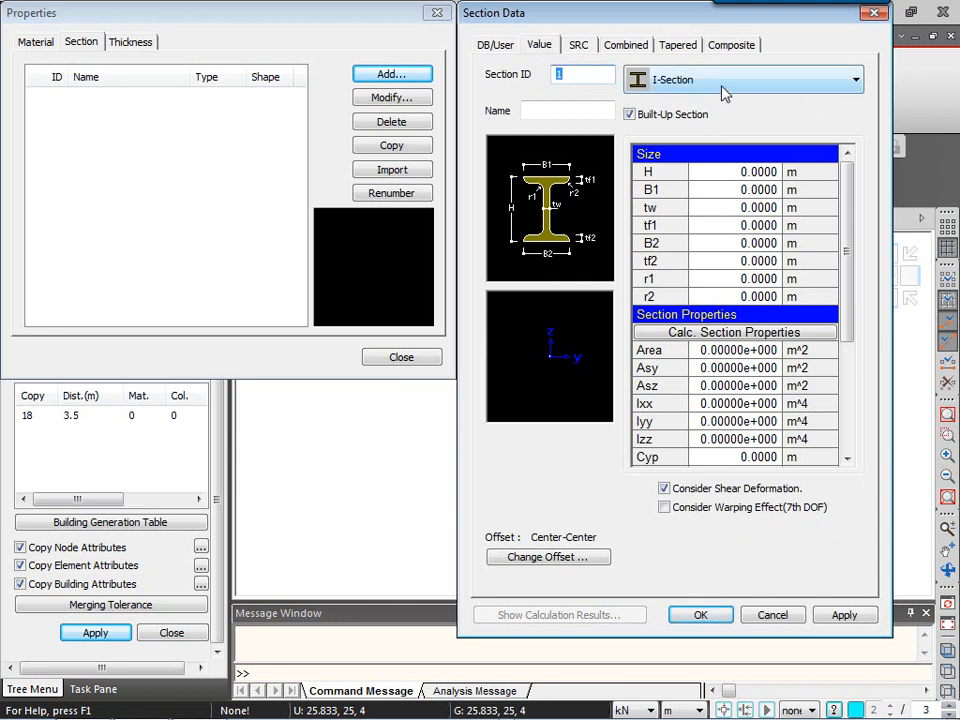
left_click(645, 80)
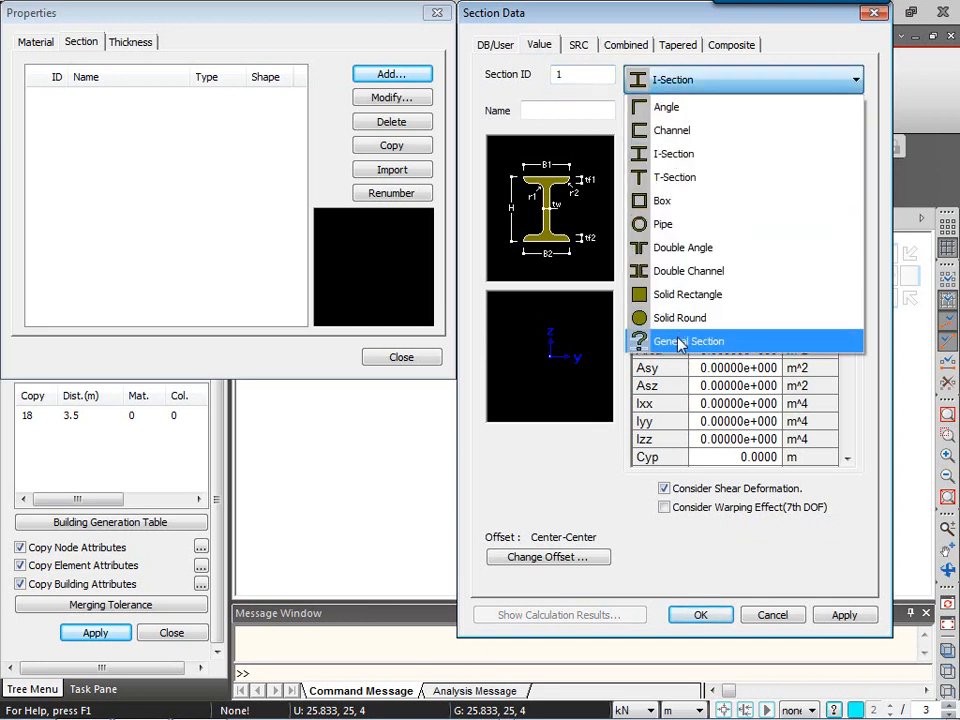
left_click(580, 48)
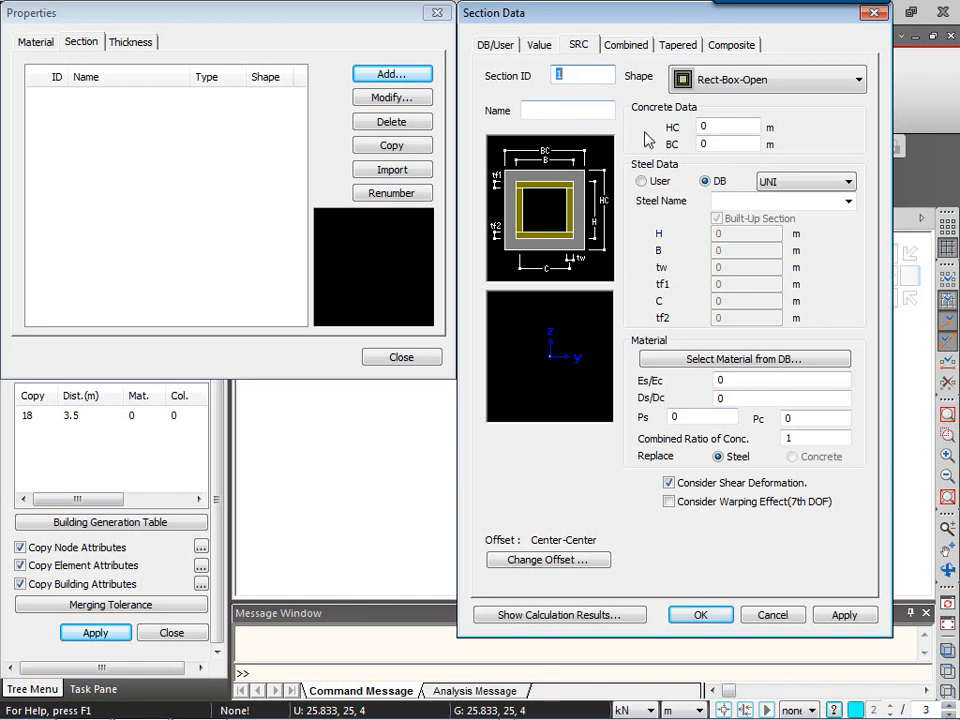
left_click(776, 82)
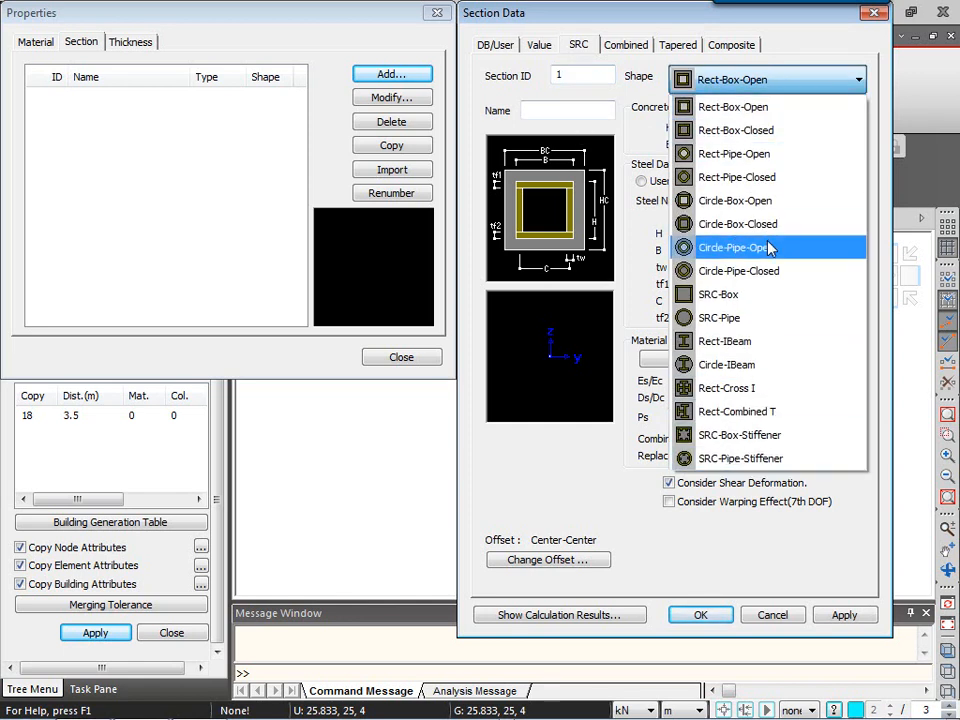
left_click(764, 87)
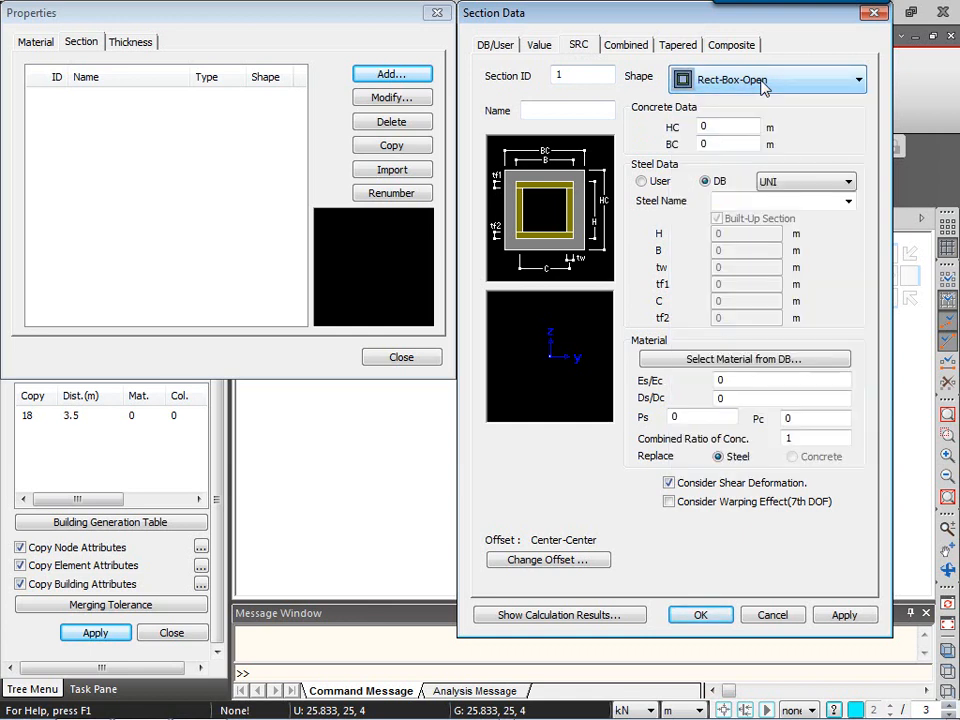
left_click(653, 184)
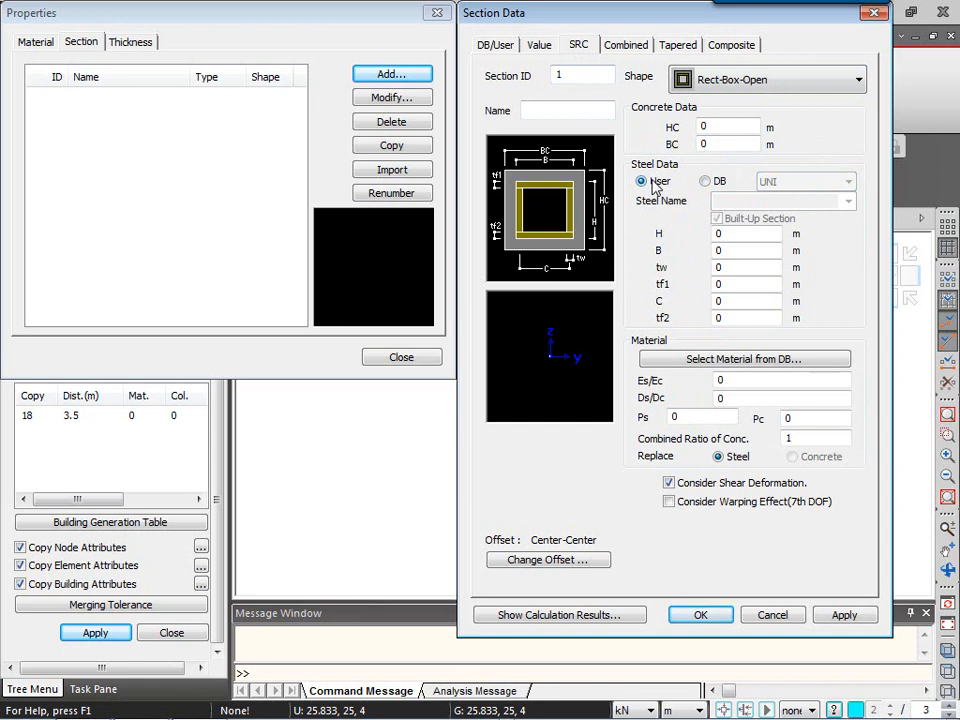
- Examine the shapes available for combined sections
left_click(626, 46)
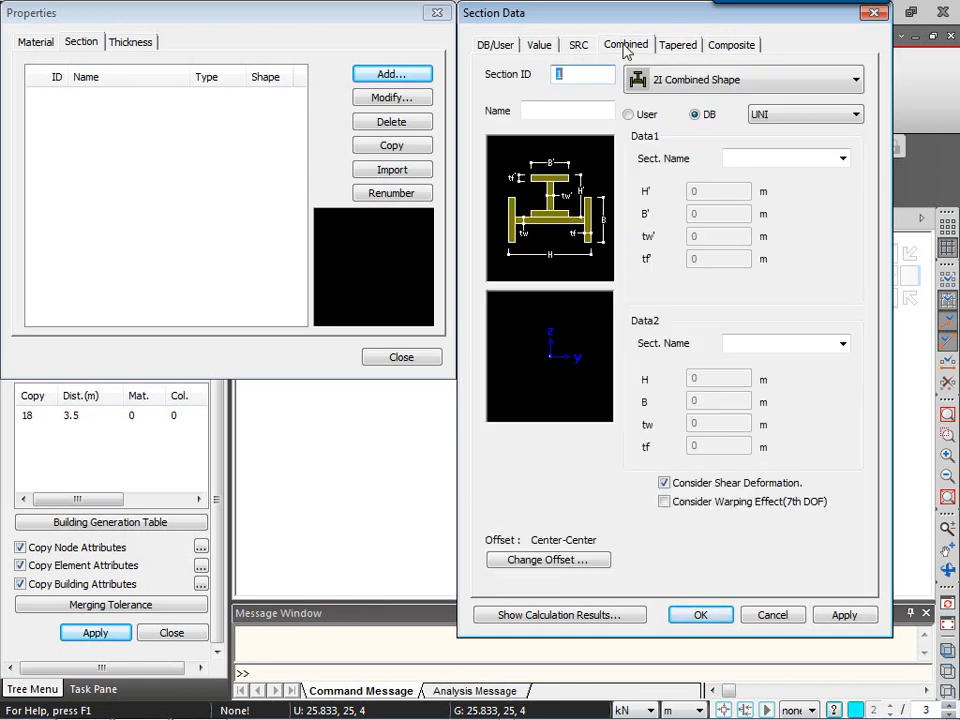
left_click(675, 81)
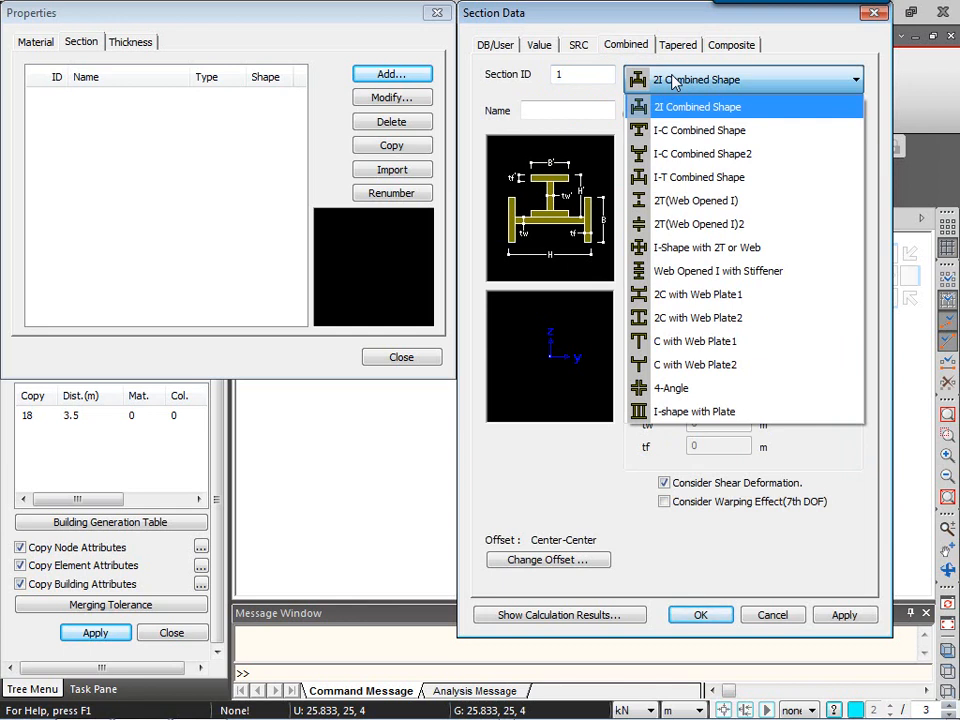
left_click(673, 83)
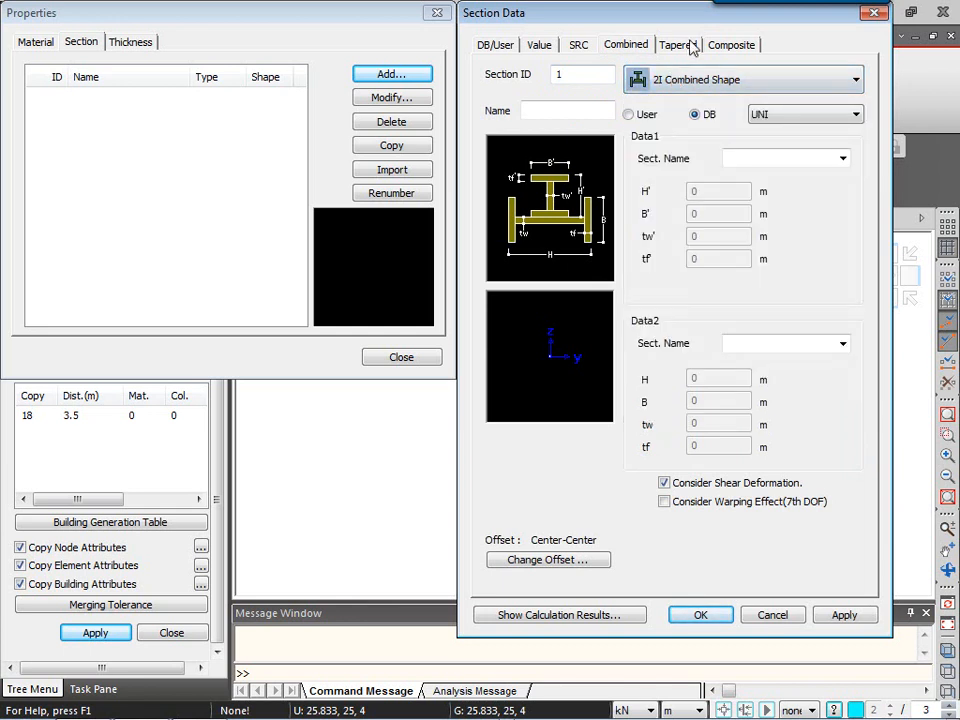
- Examine the tapered section shapes and composite section inputs, and return to the DB/User section definition
left_click(690, 48)
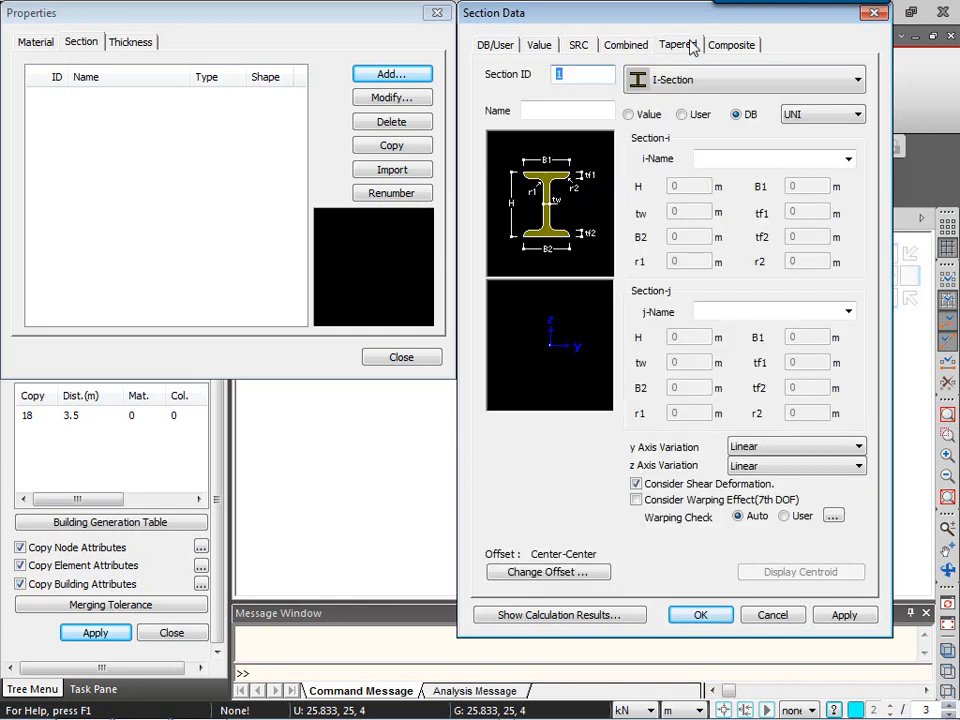
left_click(693, 79)
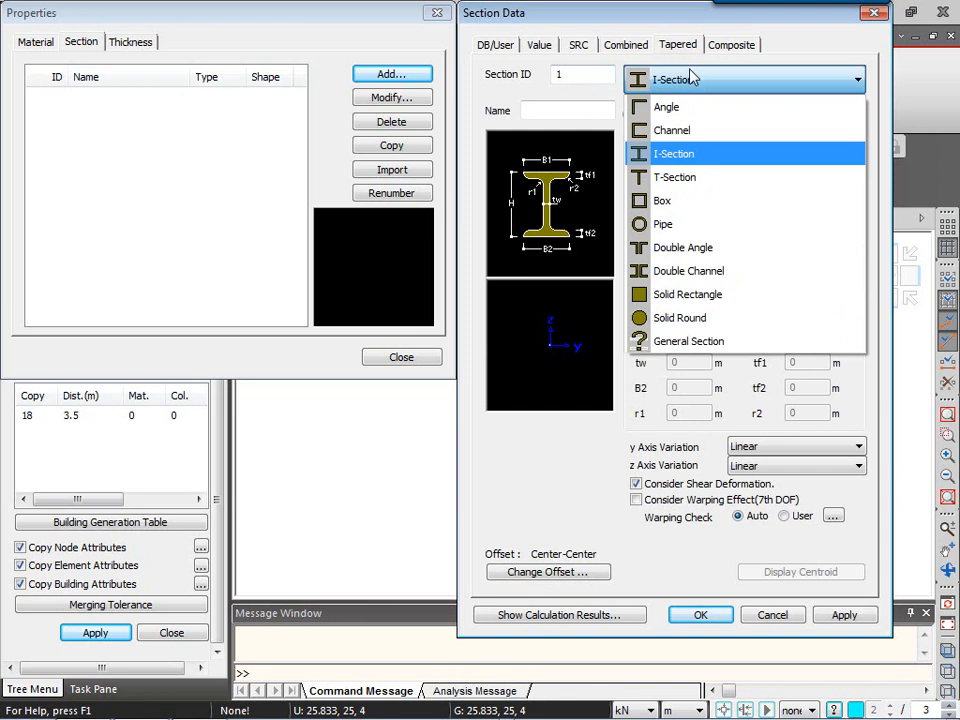
left_click(693, 79)
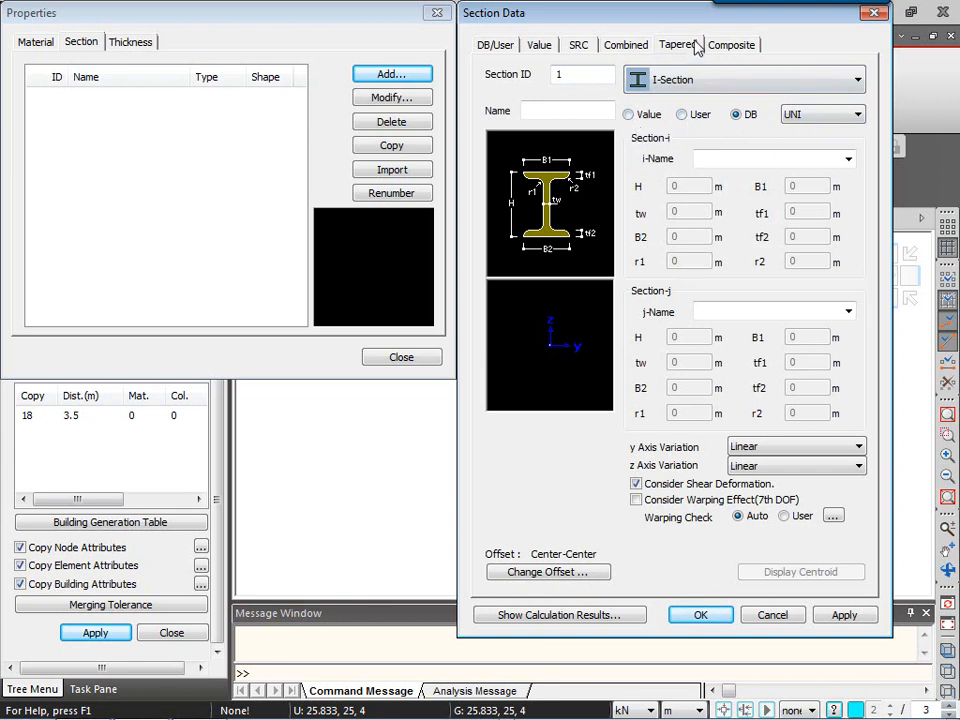
left_click(733, 45)
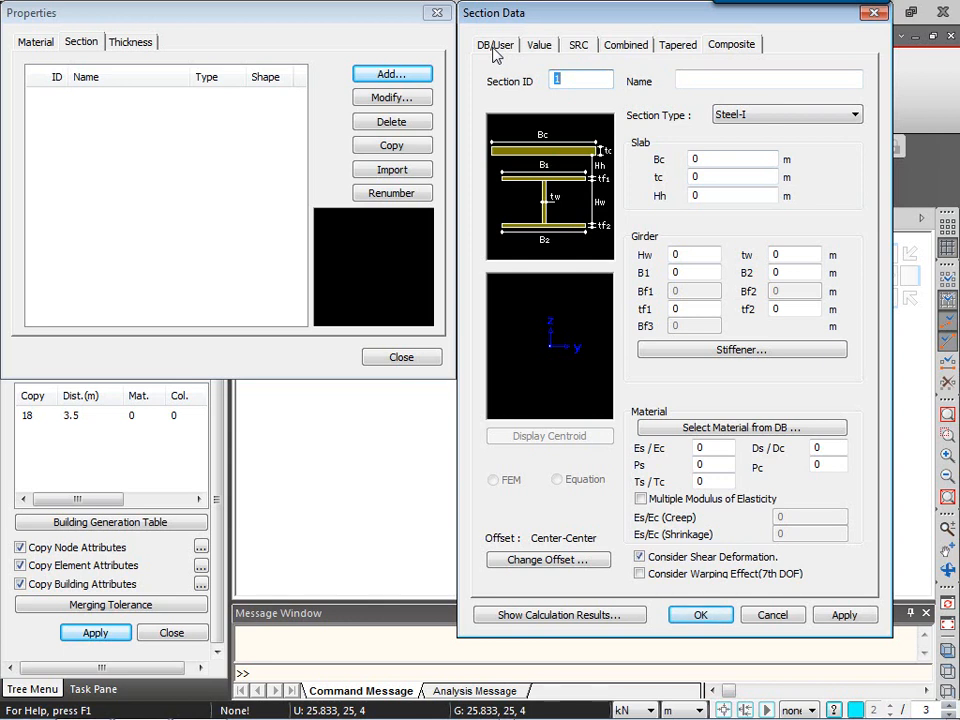
left_click(494, 48)
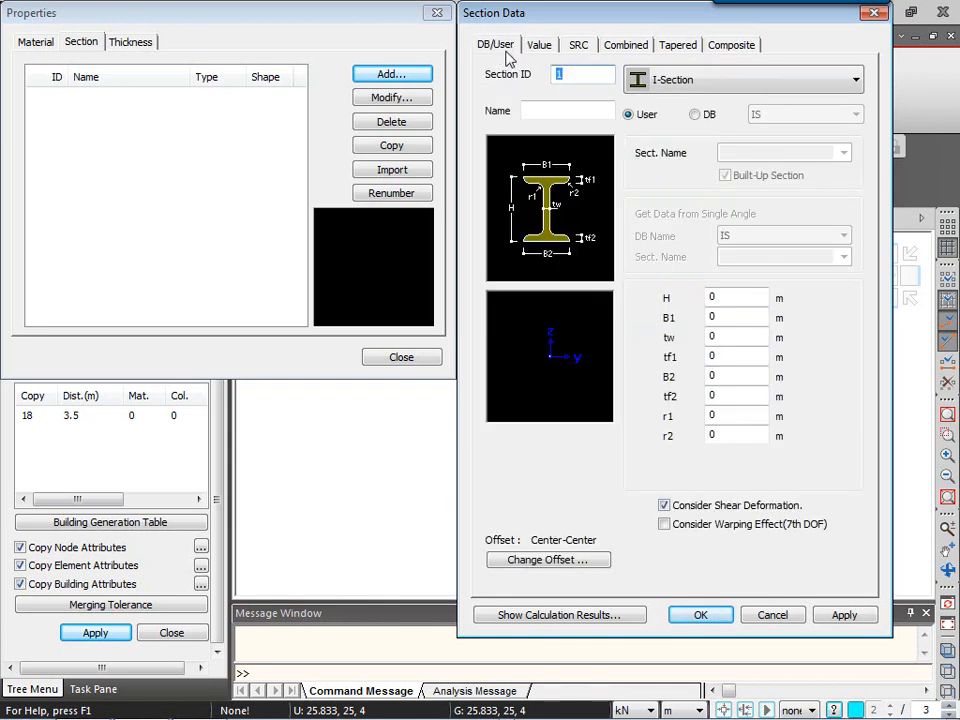
- Add a user-defined Solid Rectangle section named Column1 with H 0.8 m and B 0.8 m
left_click(665, 86)
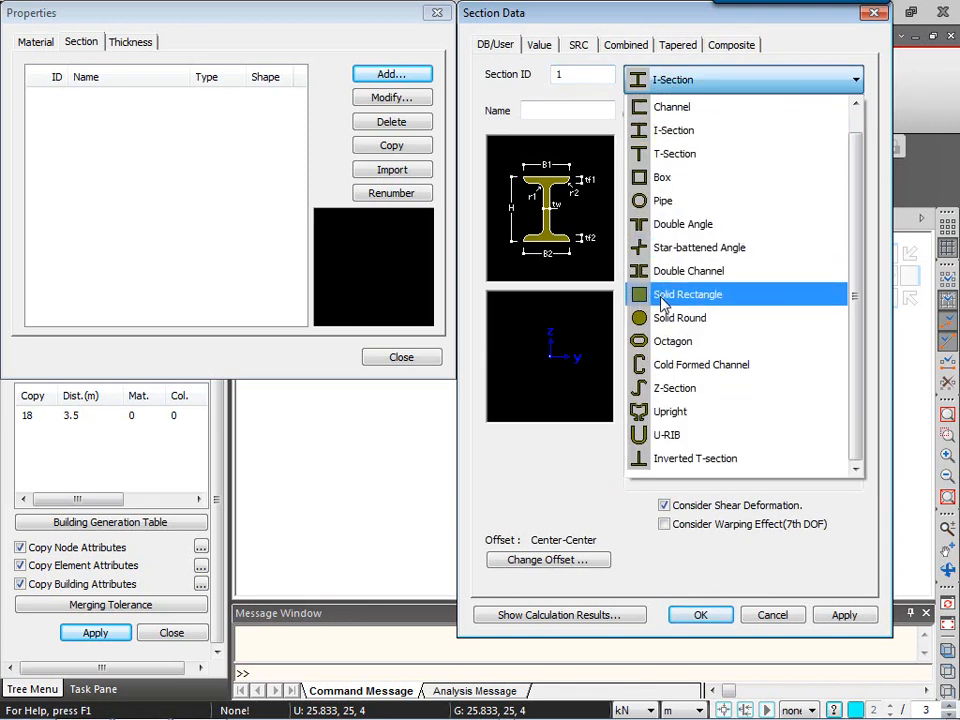
left_click(662, 295)
left_click(549, 110)
type("Column1")
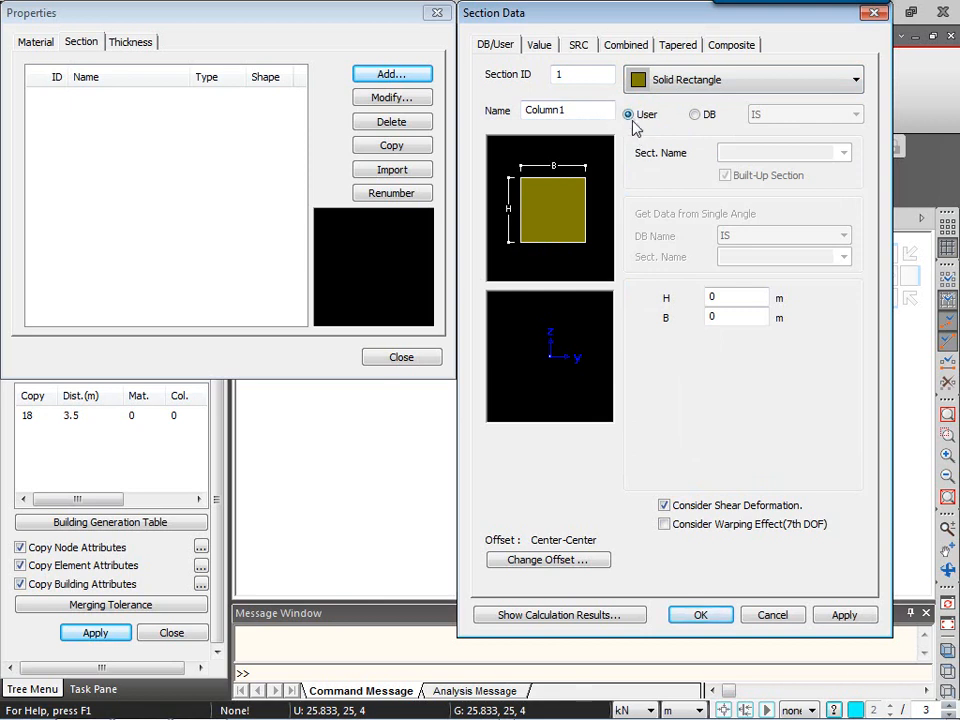
left_click(736, 298)
type(".8")
key("Tab")
type(".8")
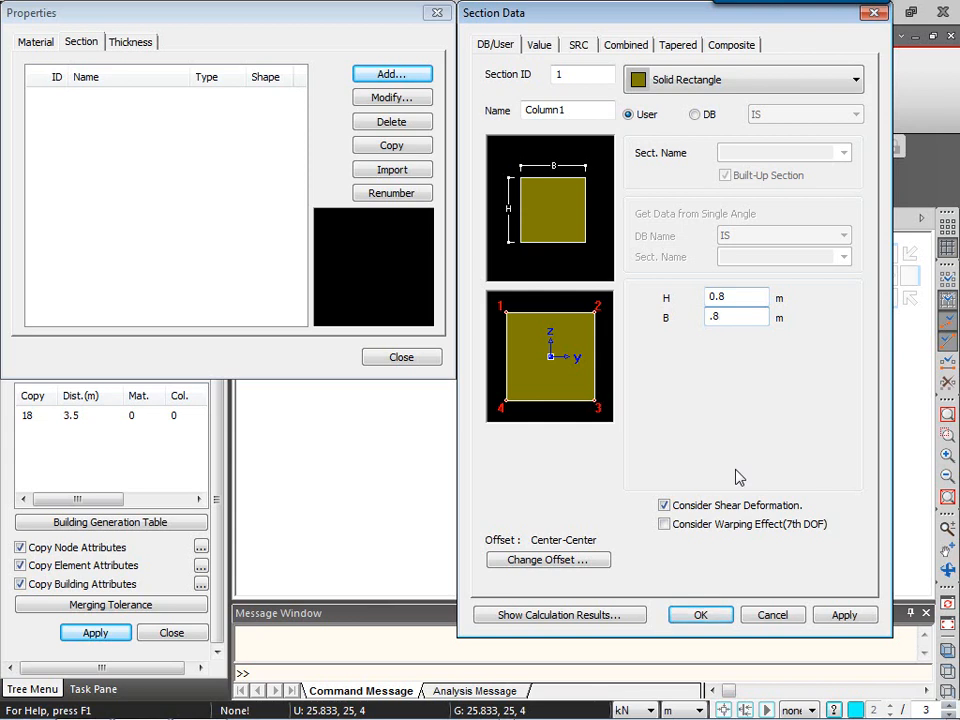
left_click(843, 617)
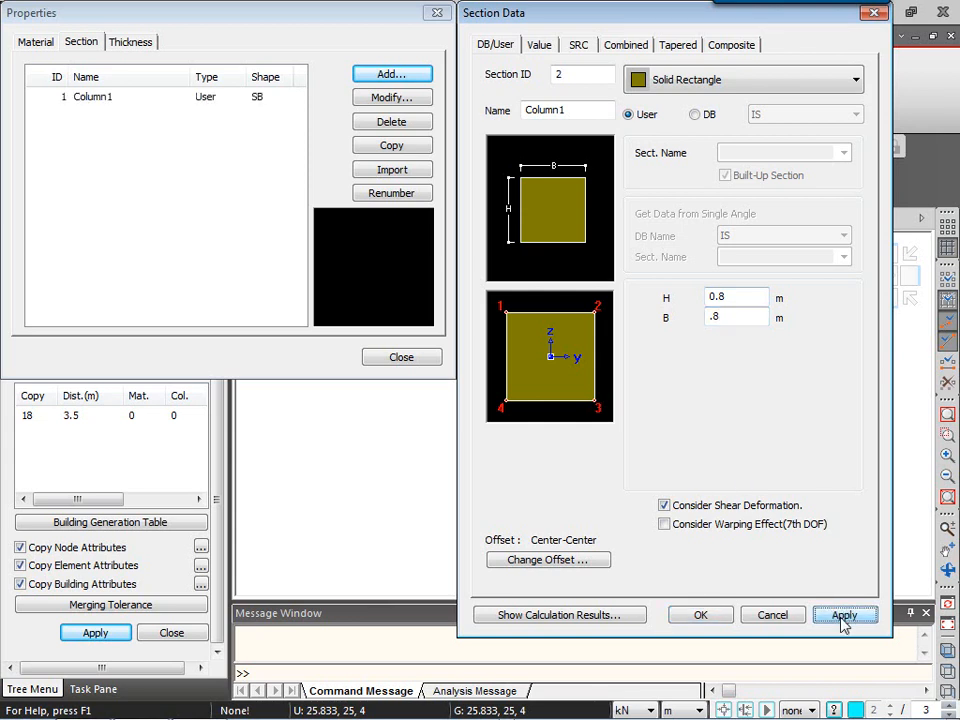
- Add a second solid rectangle section named Column2 with H 0.6 m and B 0.6 m
double_click(570, 110)
left_click(570, 110)
key("BackSpace")
type("2")
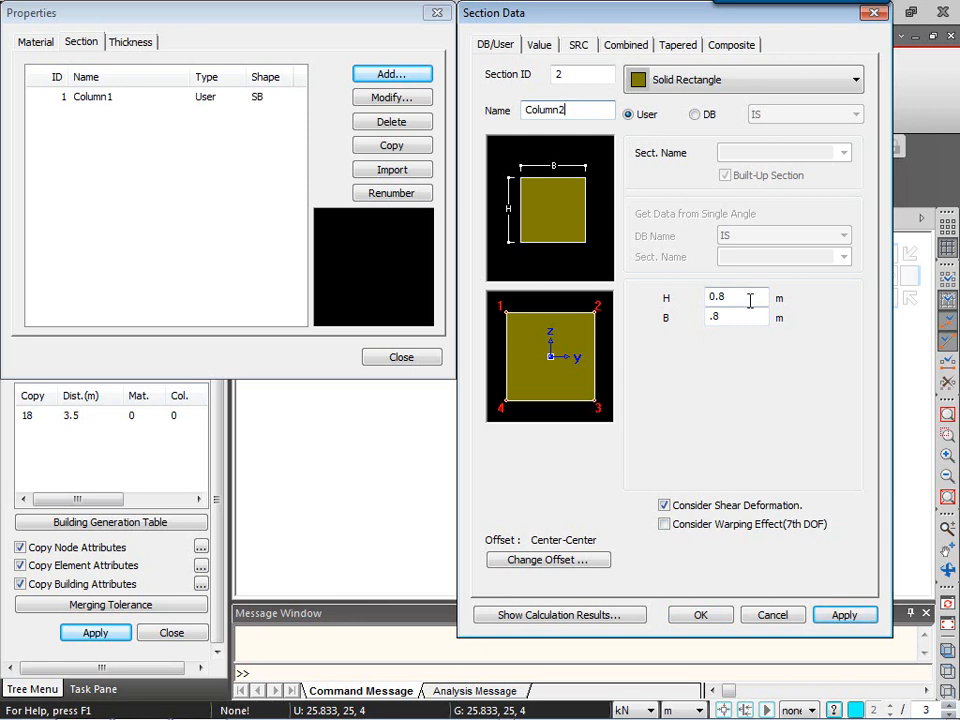
left_click_drag(733, 298, 717, 300)
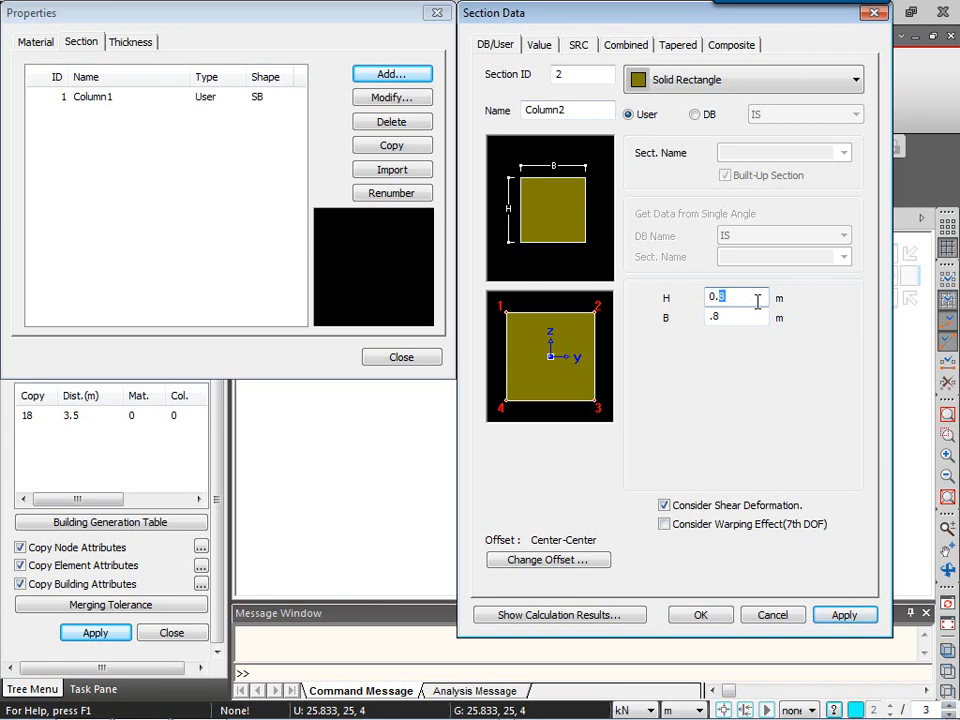
type("6")
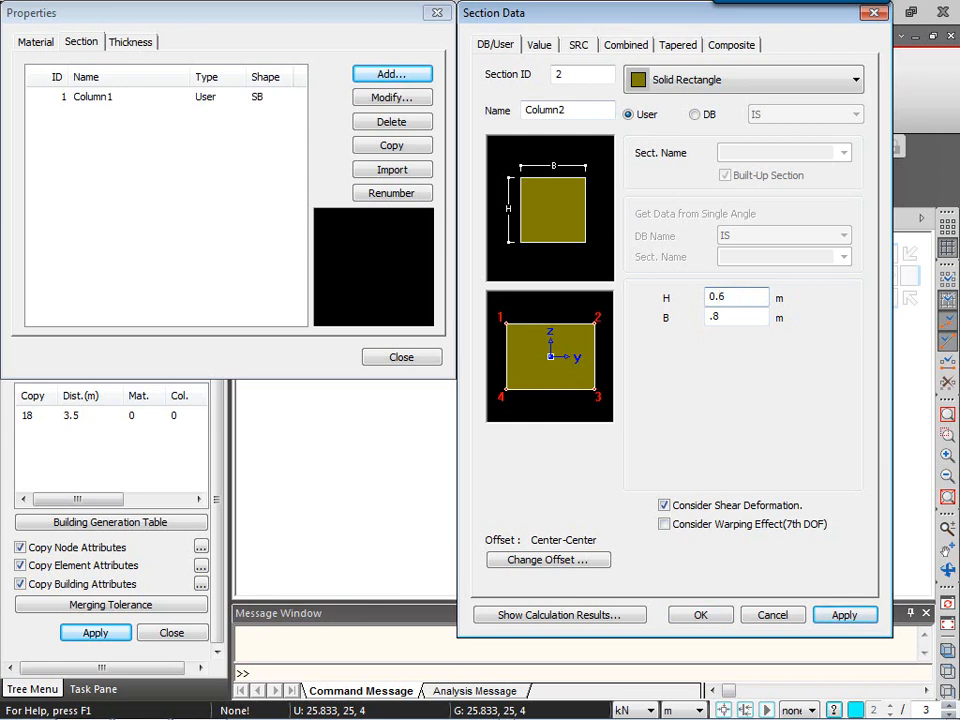
left_click(748, 315)
key("BackSpace")
type("6")
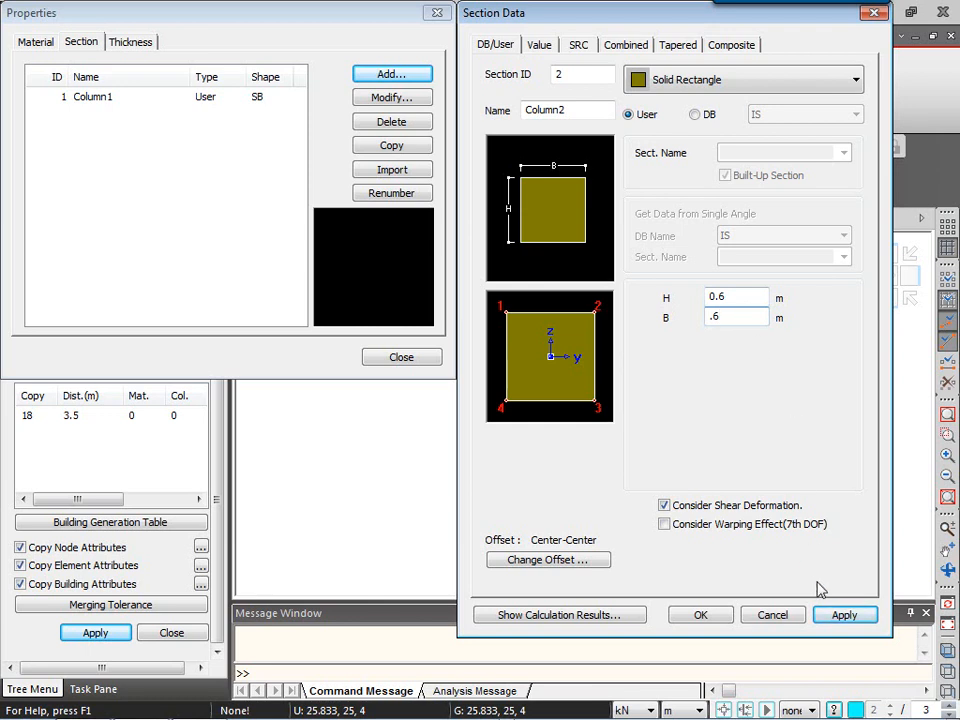
left_click(838, 619)
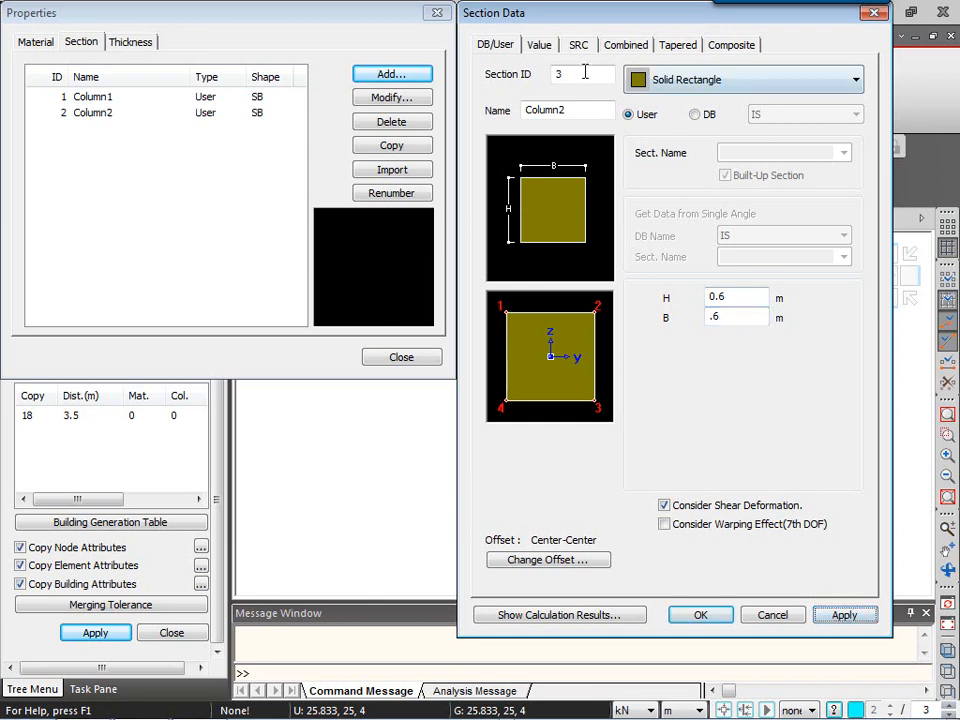
- Add a solid rectangle section named Beam1 with H 0.6 m and B 0.4 m
left_click_drag(527, 110, 575, 127)
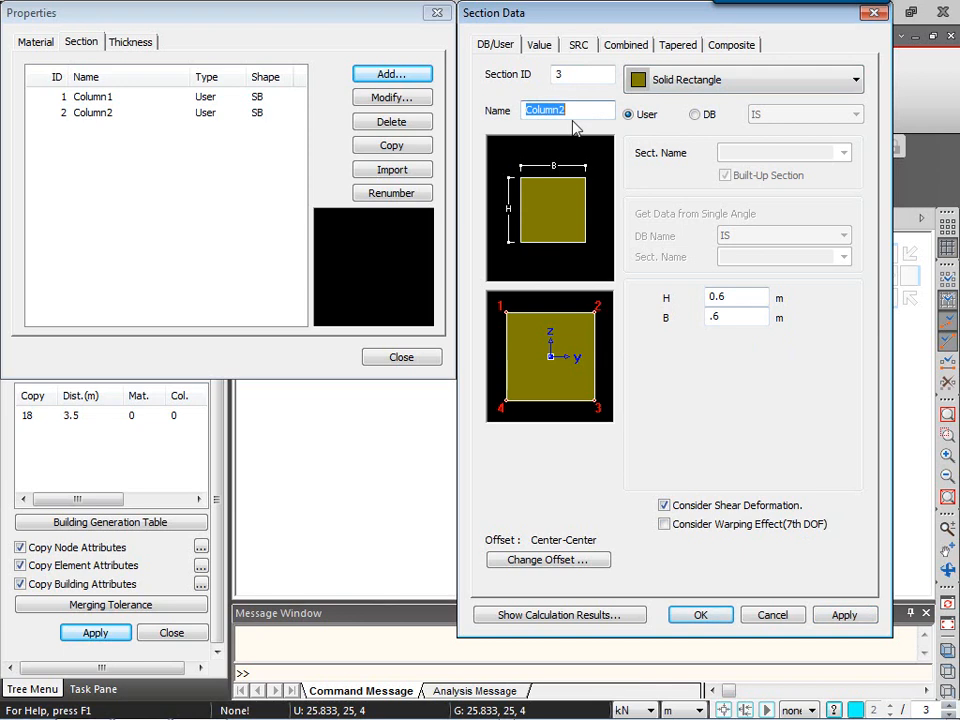
type("Beam1")
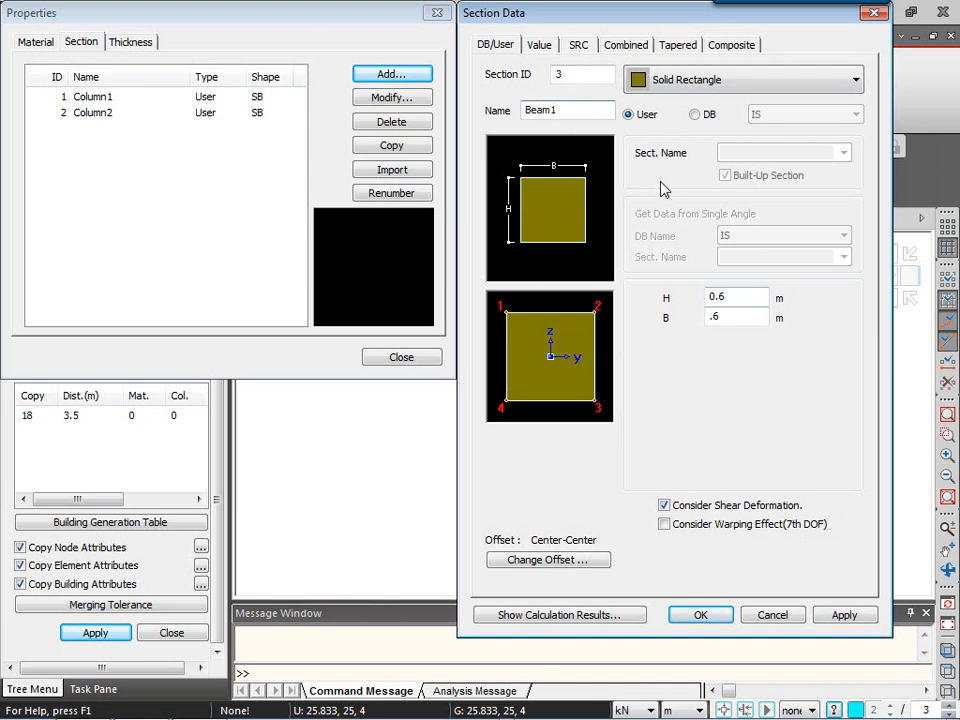
left_click_drag(729, 296, 721, 298)
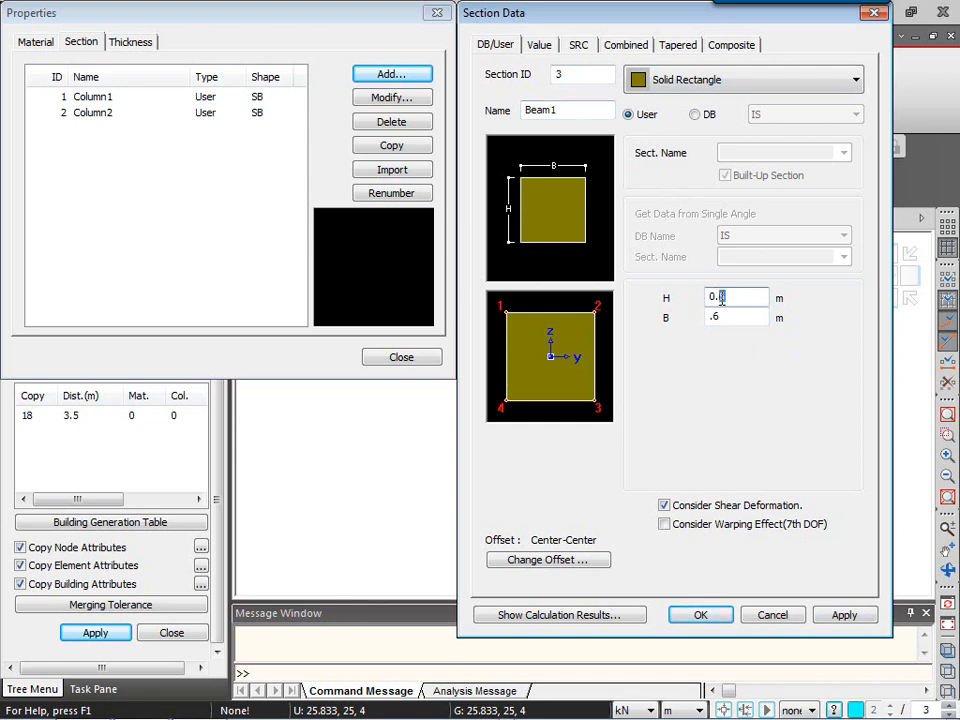
type("6")
left_click_drag(714, 316, 716, 319)
type("4")
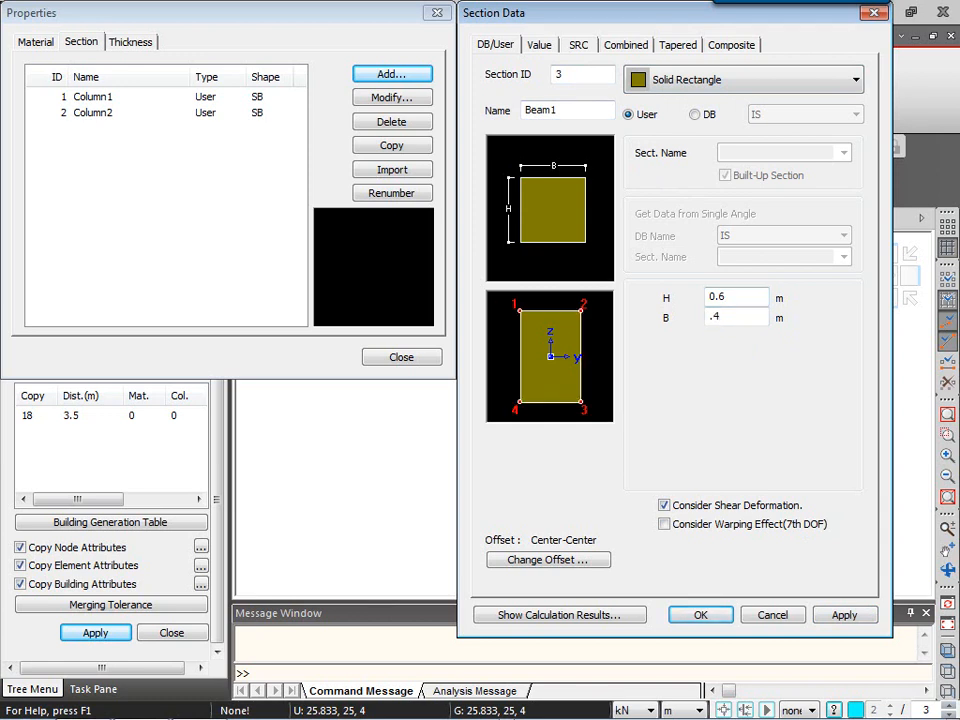
left_click(845, 615)
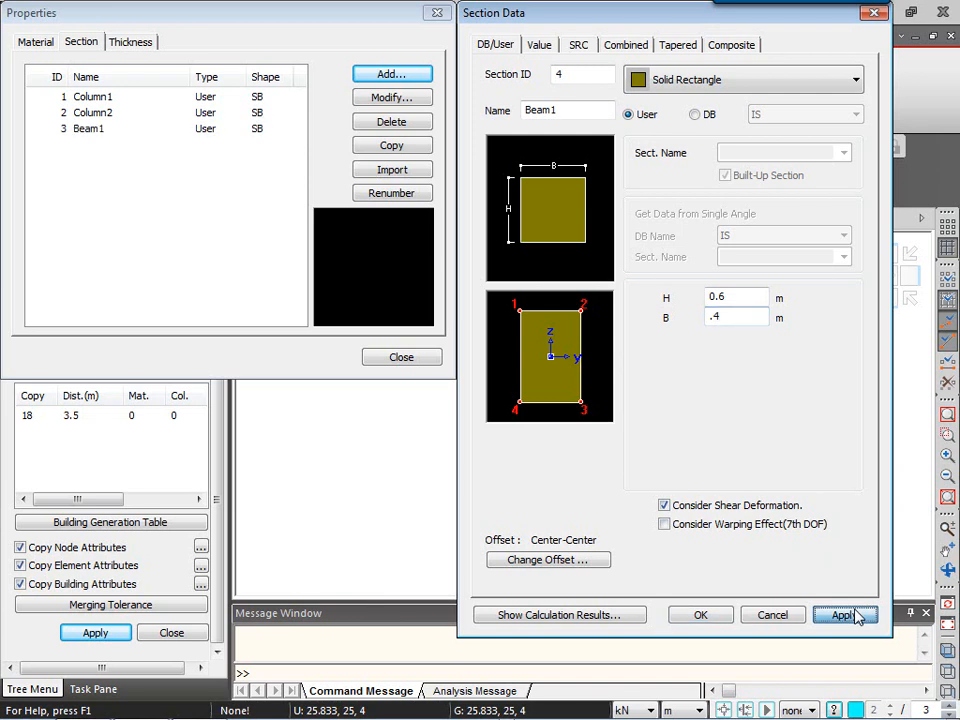
- Add a solid rectangle section named Beam2, keeping H at 0.6 m and setting B to 0.3 m
double_click(566, 113)
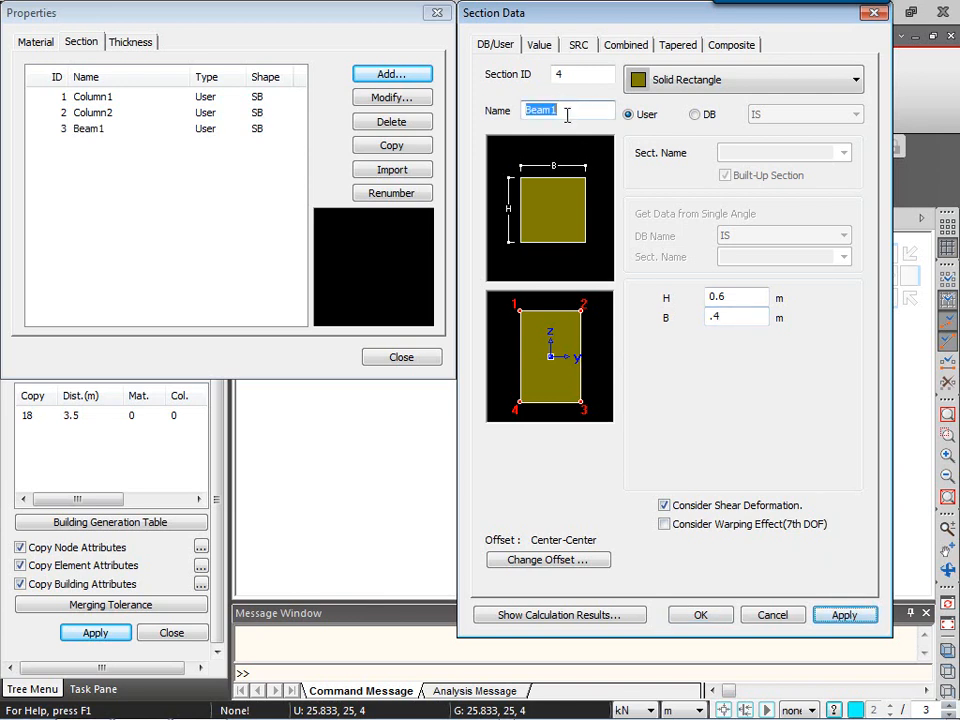
type("Beam2")
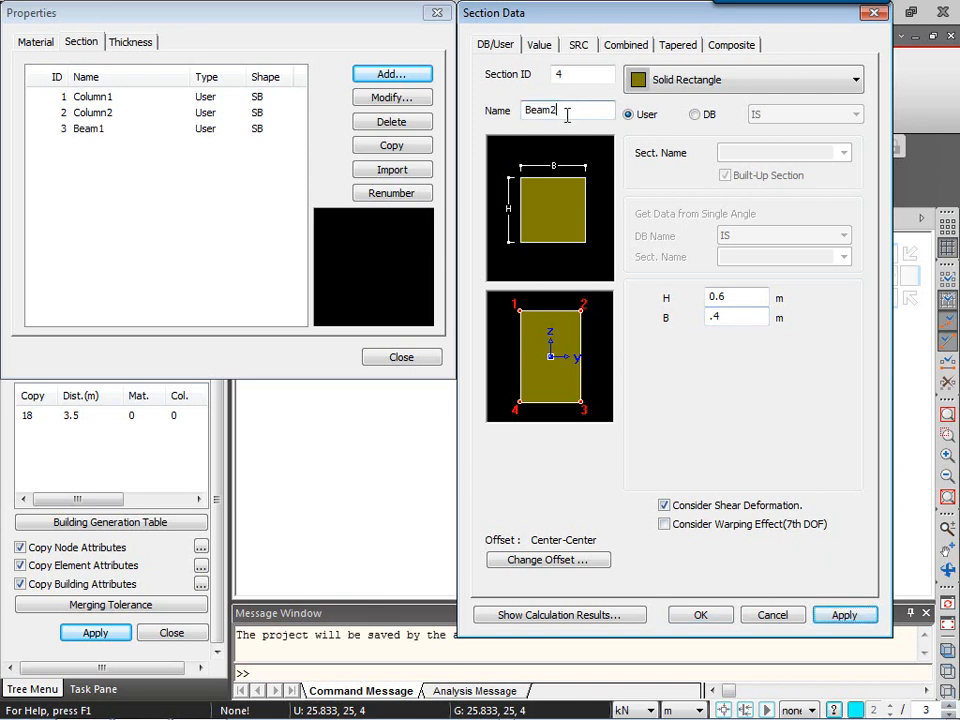
double_click(715, 316)
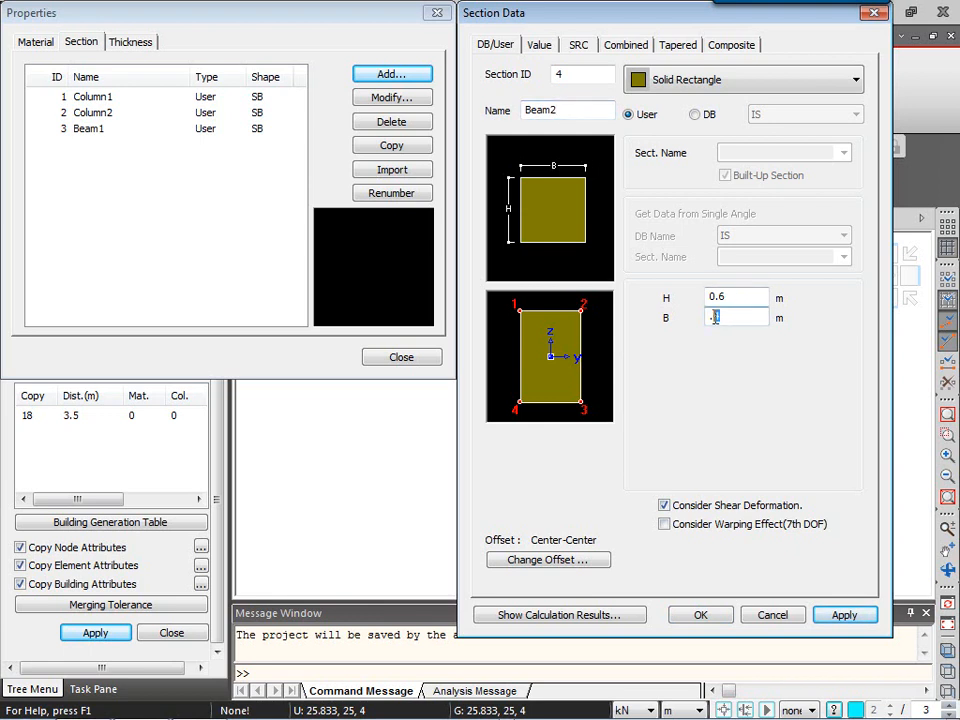
type("3")
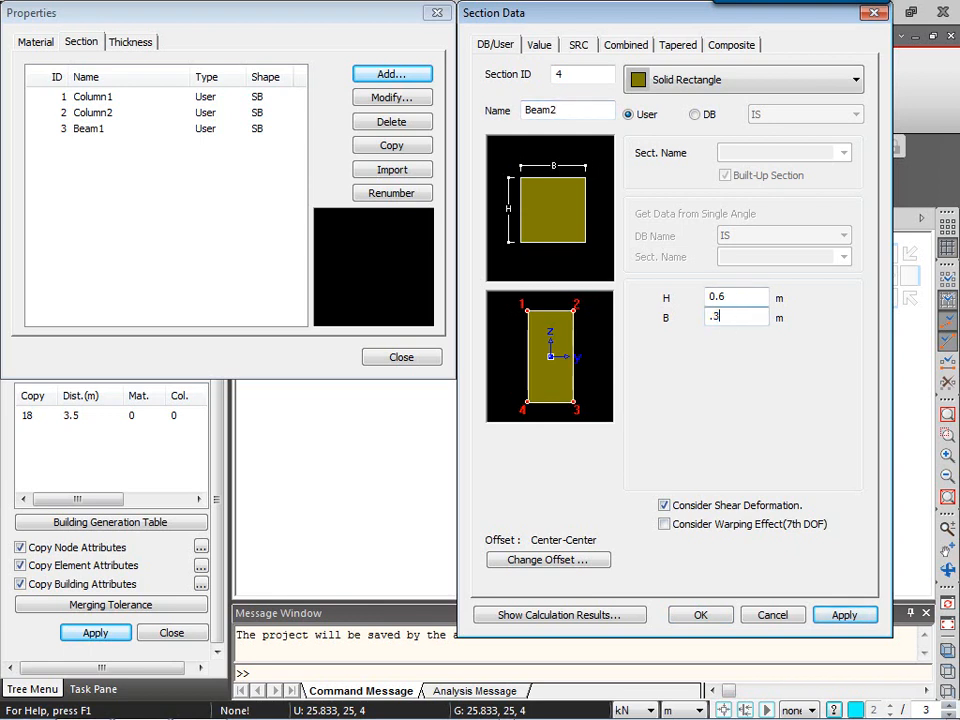
left_click(840, 616)
- Add a solid rectangle section named Intermediate beam with H 0.4 m and B 0.25 m, and finish the section definitions
double_click(555, 110)
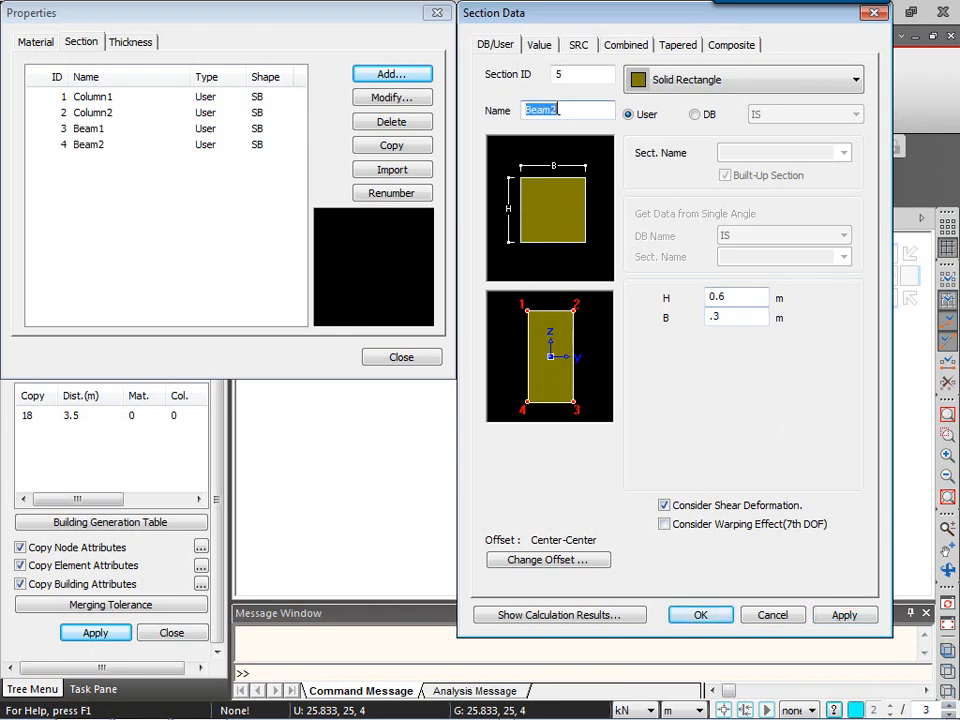
type("Intermediate")
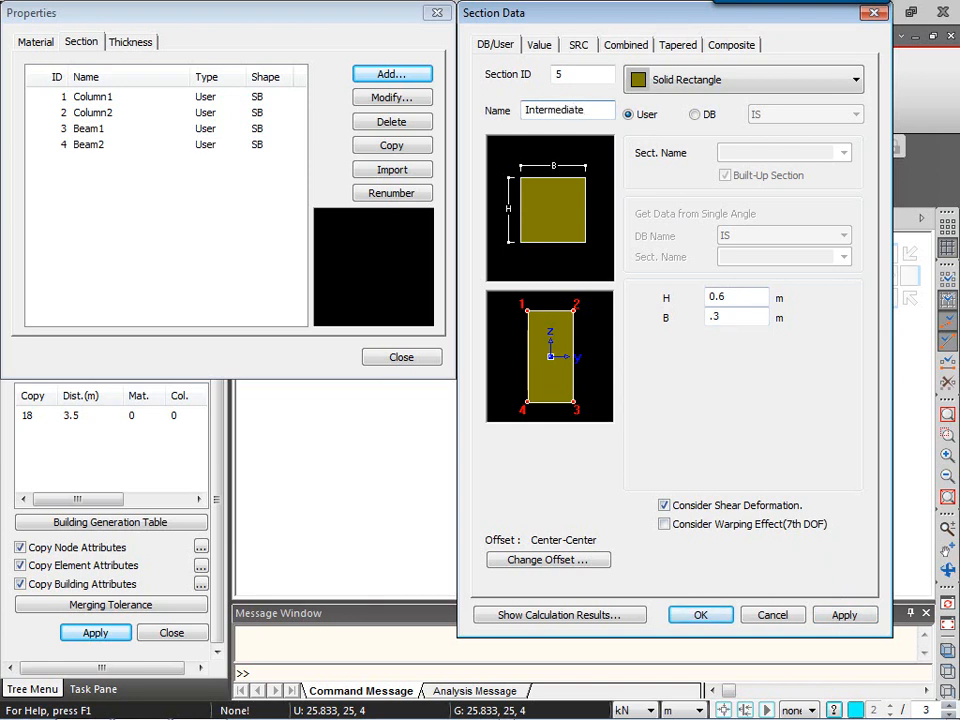
type(" beam")
double_click(729, 297)
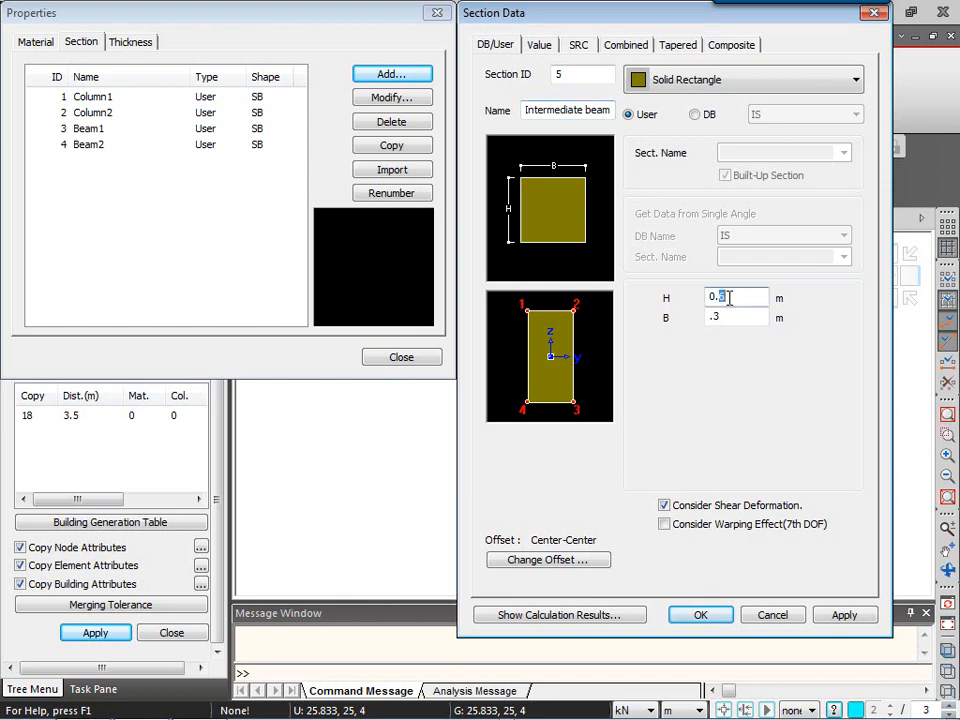
type("4")
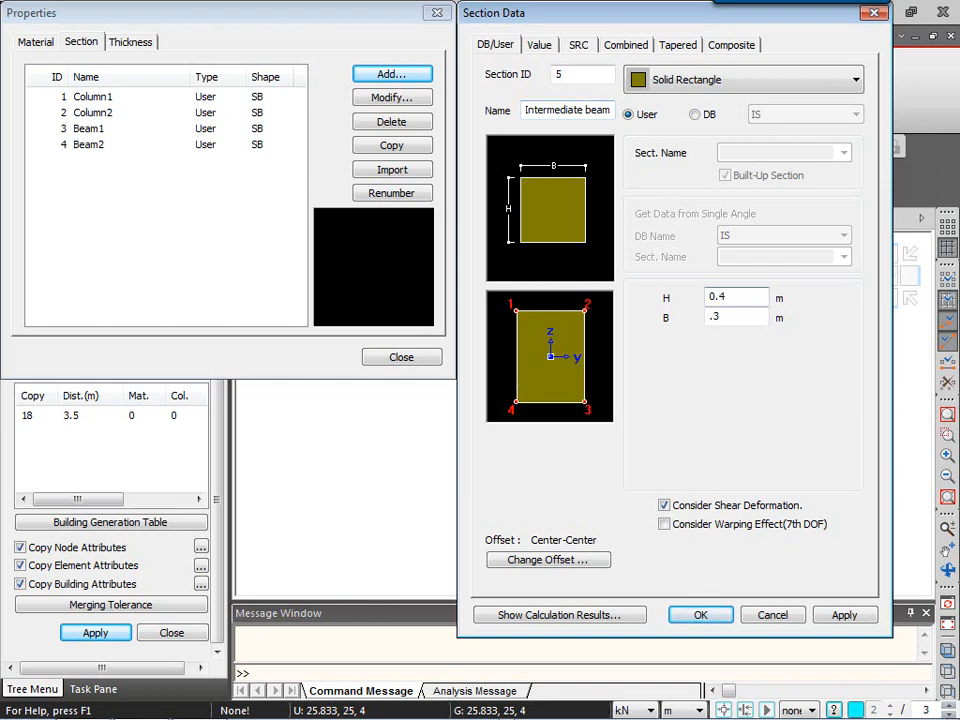
double_click(739, 317)
type("25")
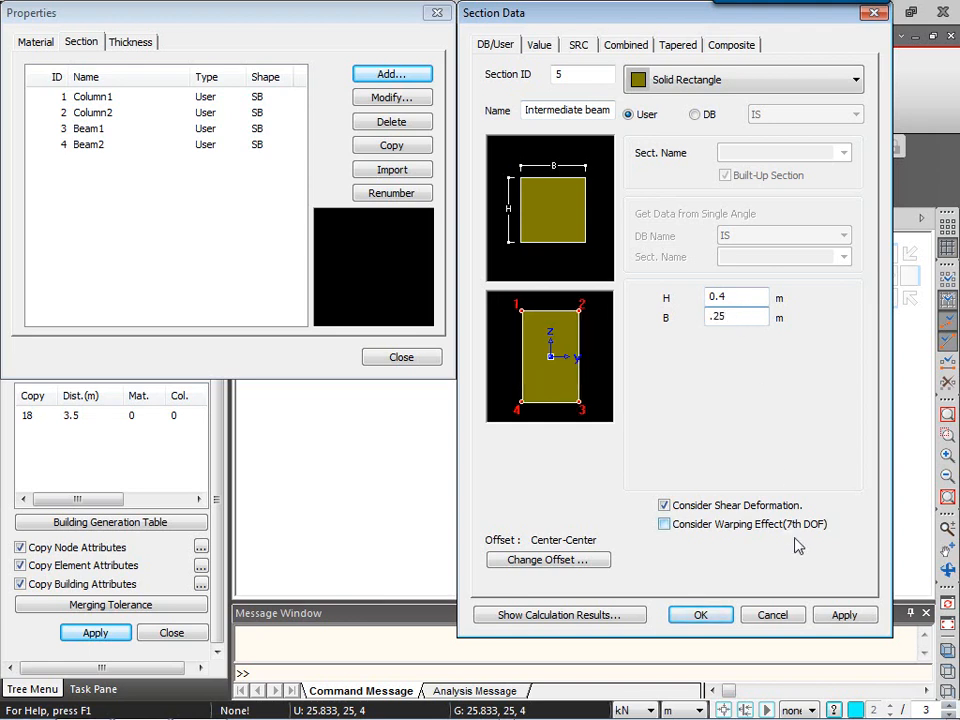
left_click(702, 615)
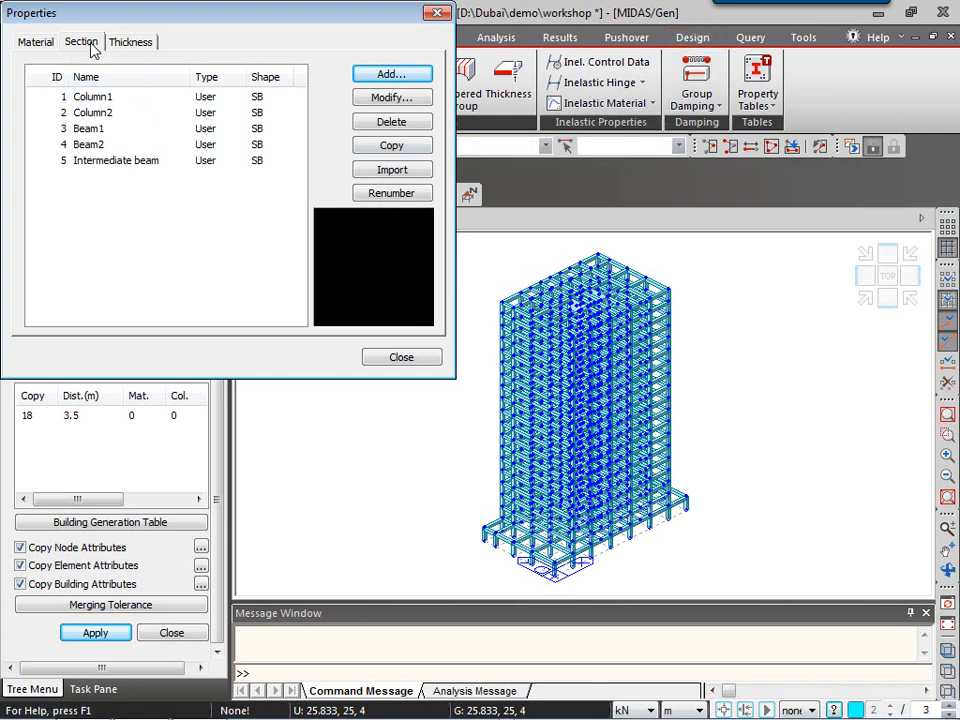
- Add thickness 1 with an in-plane and out-of-plane value of 0.45 m
left_click(131, 42)
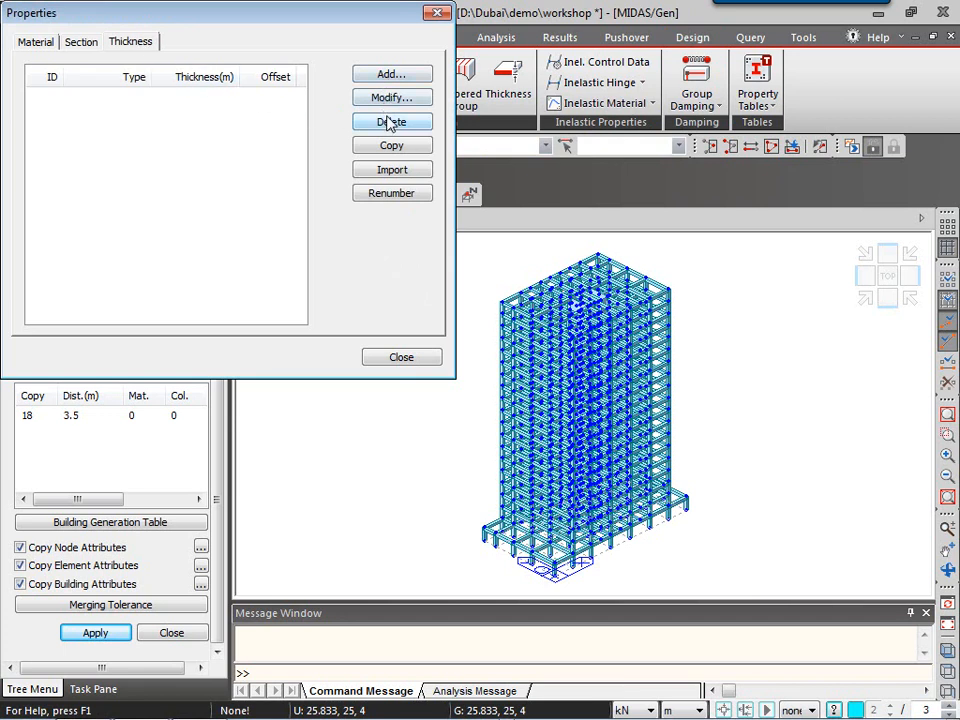
left_click(389, 74)
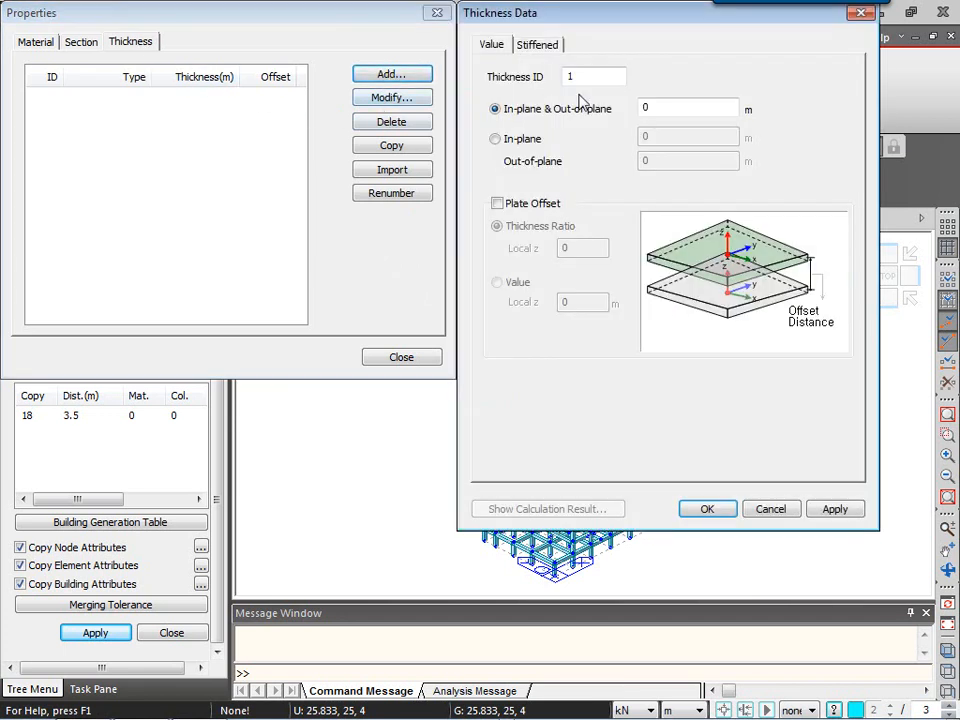
left_click(658, 105)
type(".")
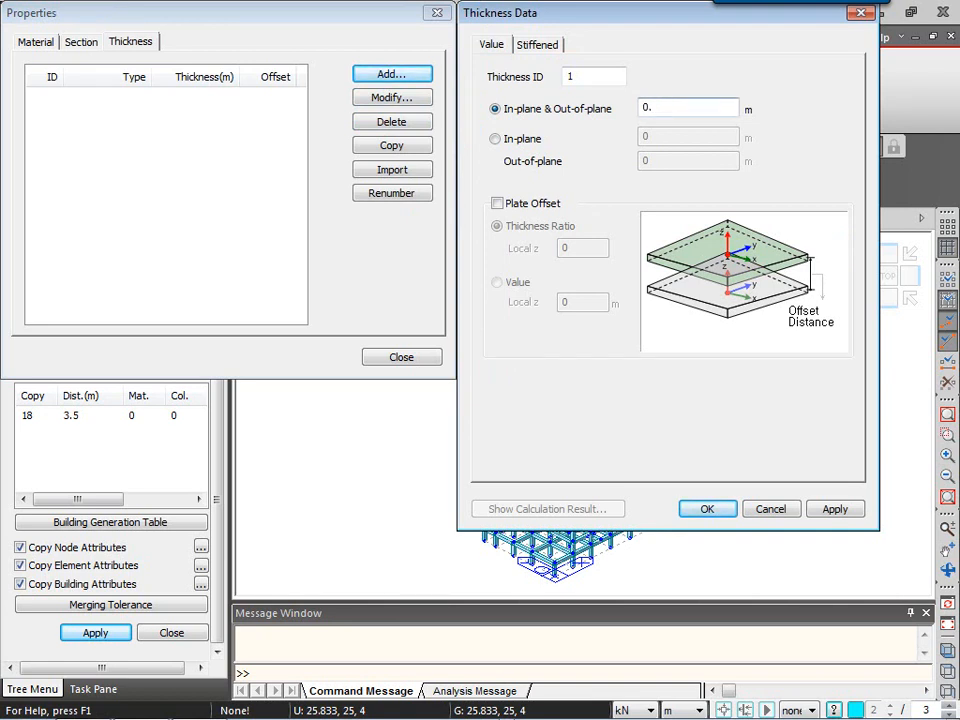
type("45")
left_click(830, 511)
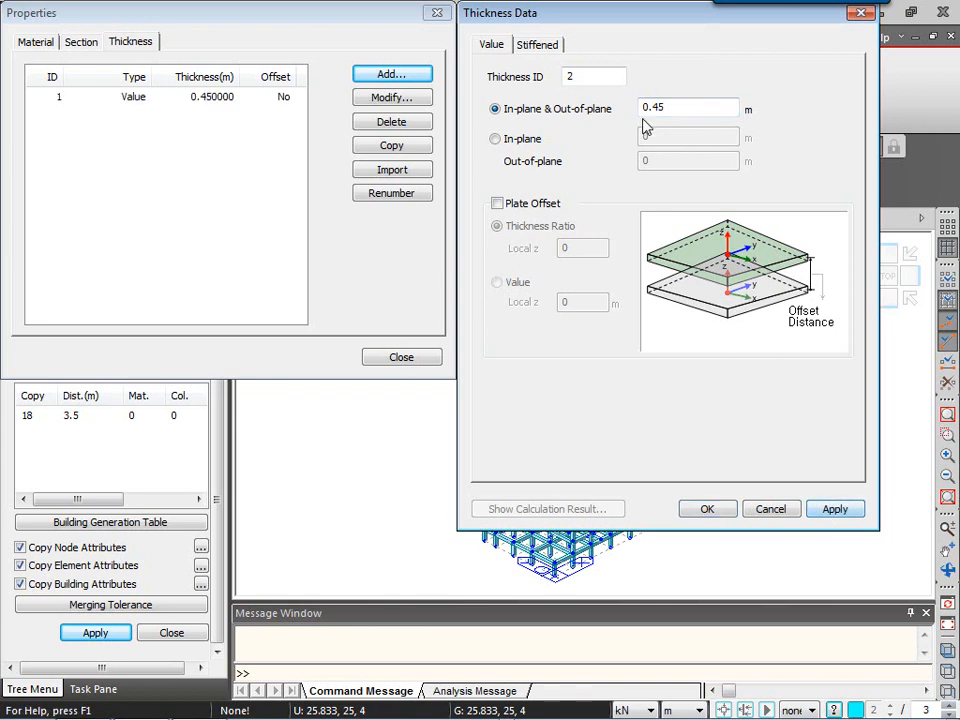
- Add thickness 2 with an in-plane and out-of-plane value of 0.35 m and close the properties dialog
left_click_drag(651, 107, 672, 107)
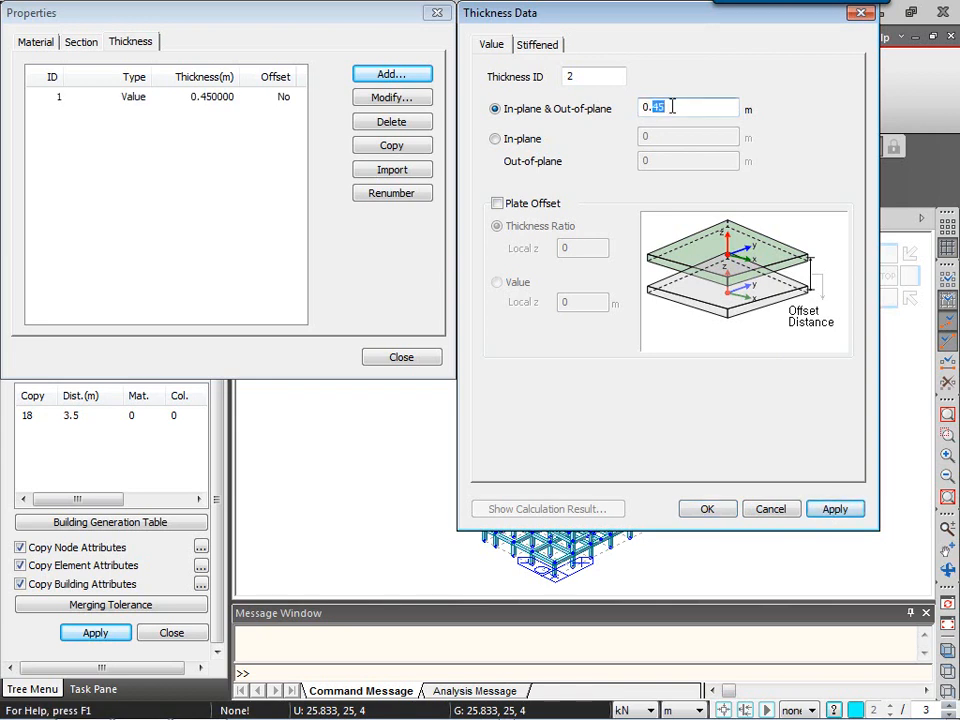
type("35")
left_click(722, 509)
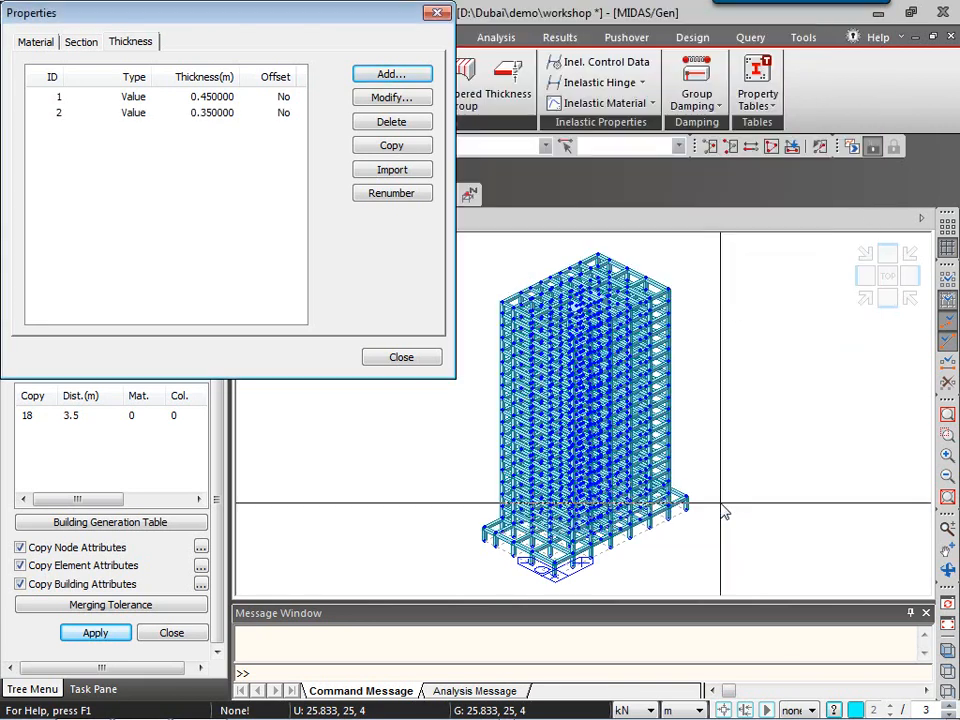
left_click(401, 358)
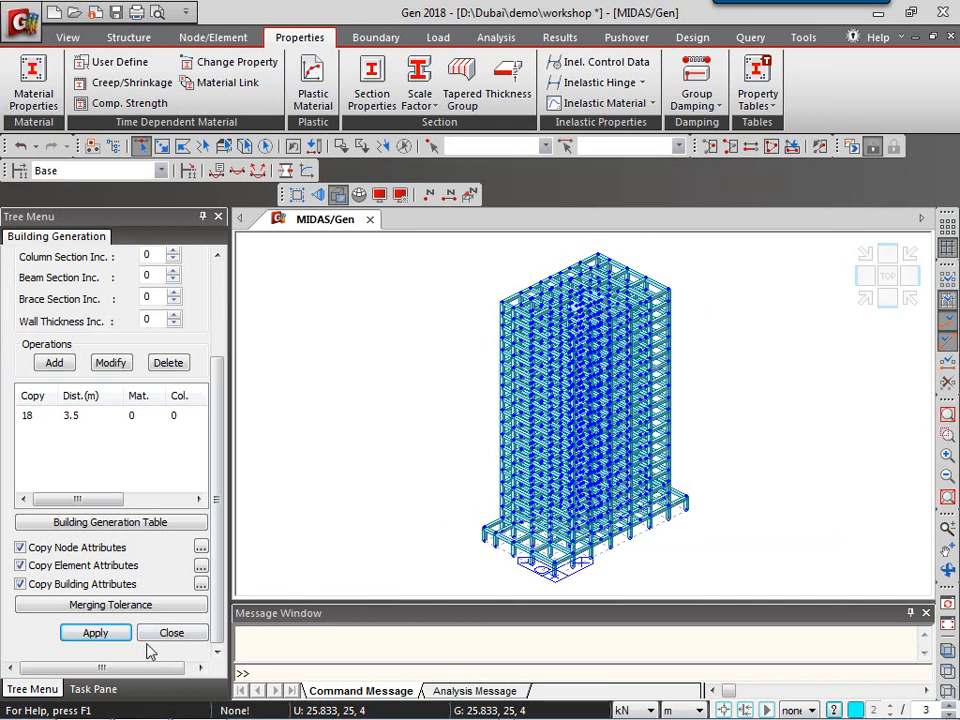
- Close the Building Generation settings to return to the Works tree
scroll(214, 415, "up", 3)
scroll(214, 415, "down", 3)
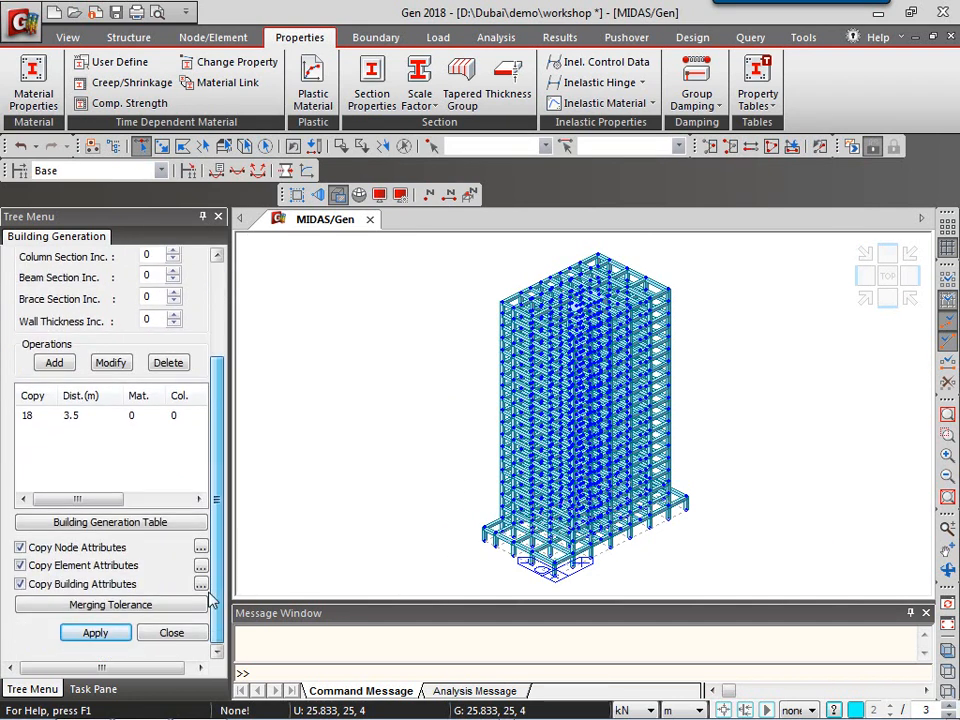
left_click(182, 638)
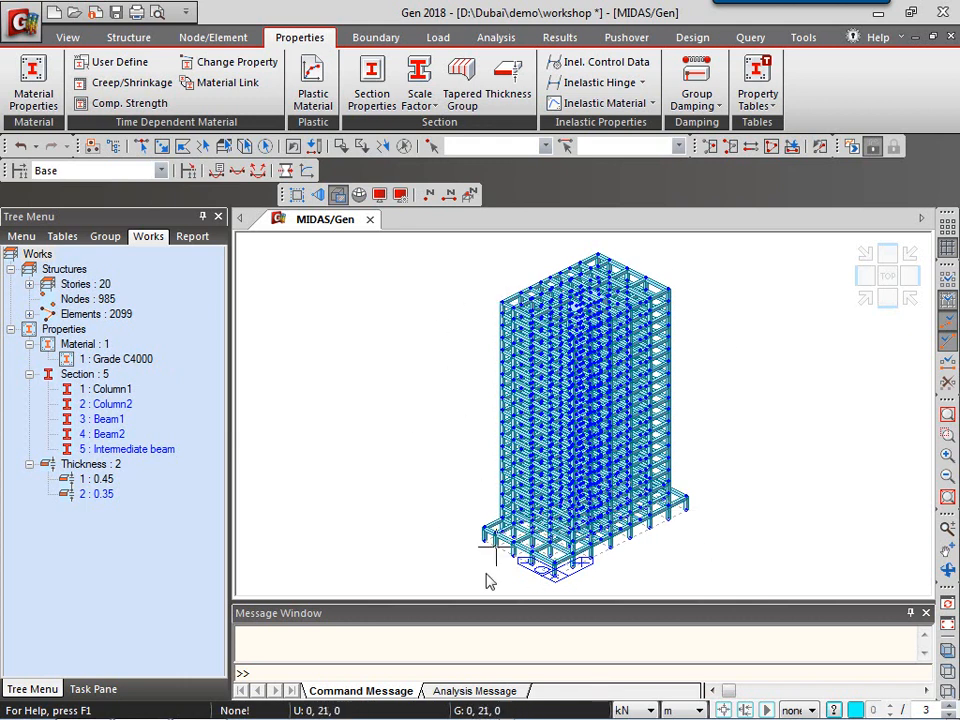
- Select all elements in the building model that use the Grade C4000 material
double_click(122, 359)
left_click(386, 371)
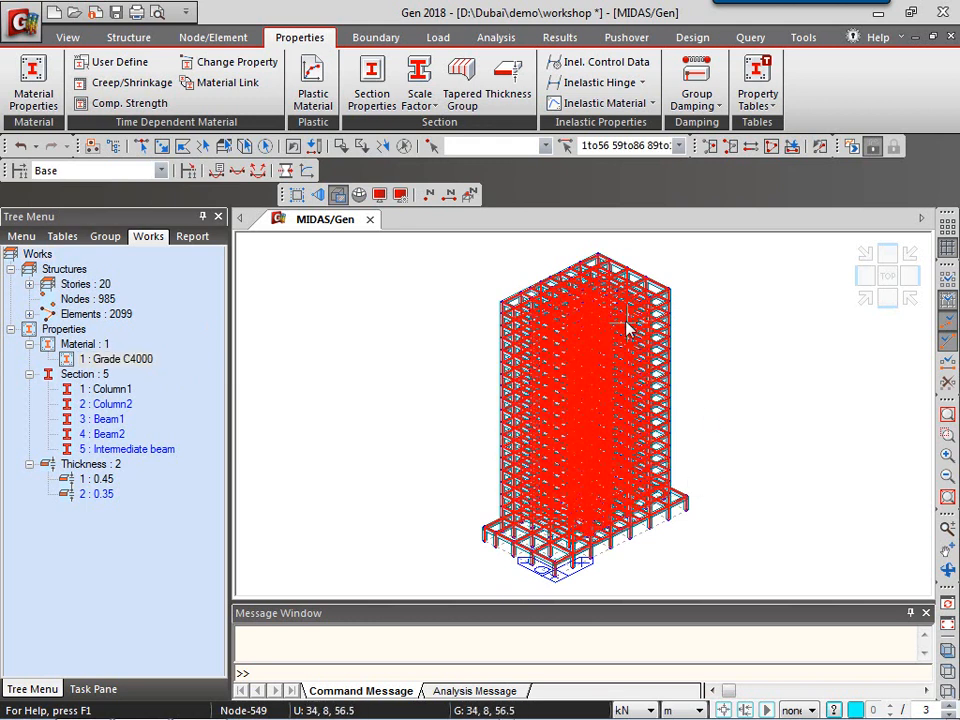
left_click(134, 362)
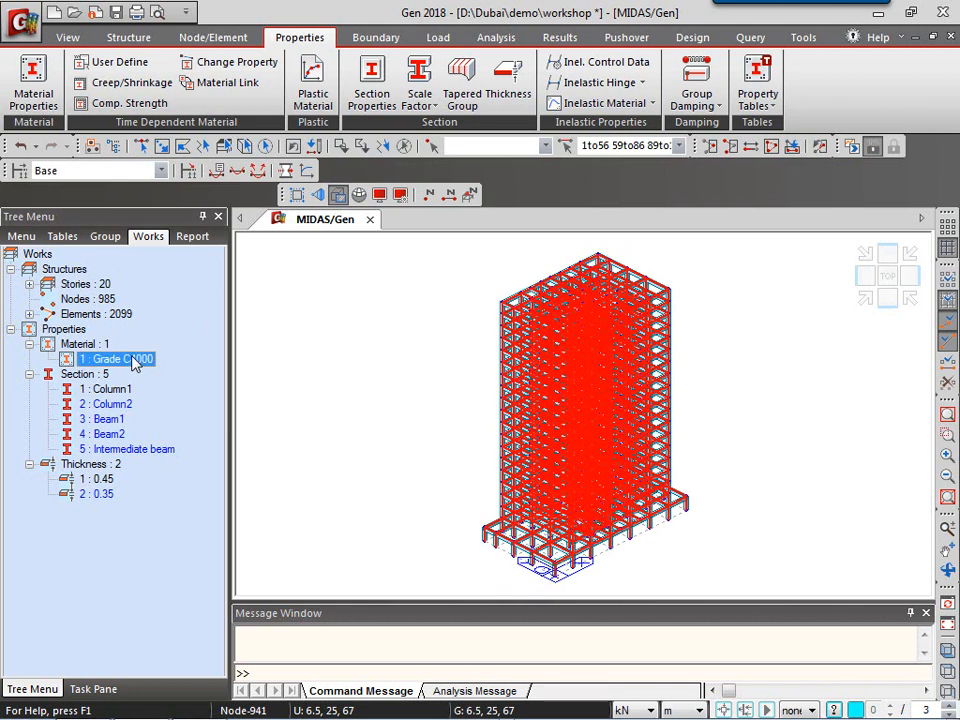
- Clear the current selection and check which elements use the Column1 section, leaving nothing selected
left_click(347, 362)
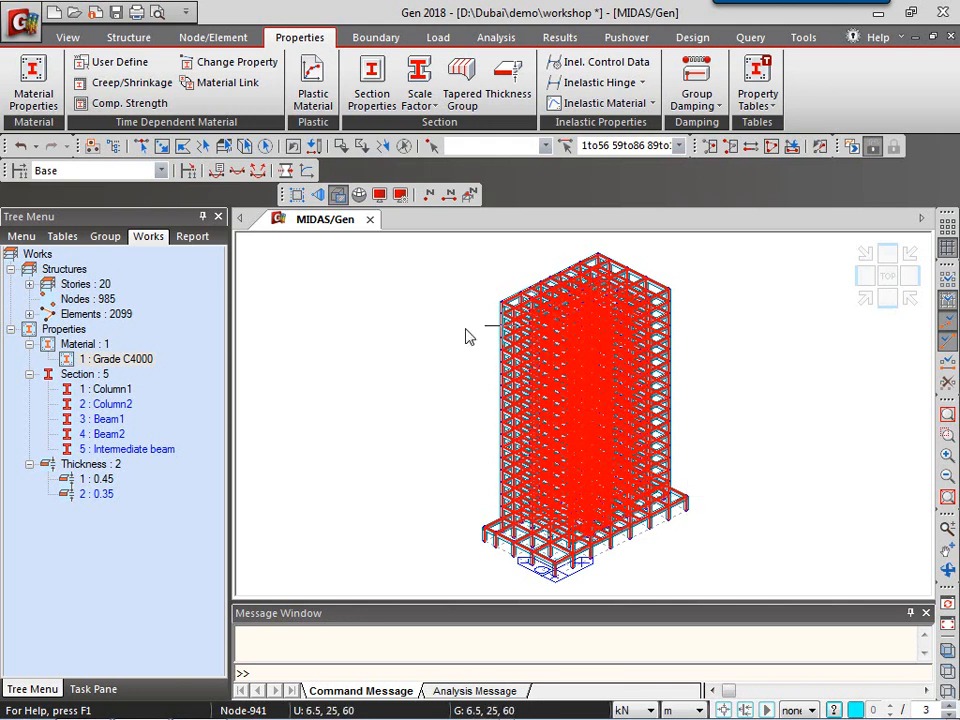
key("Escape")
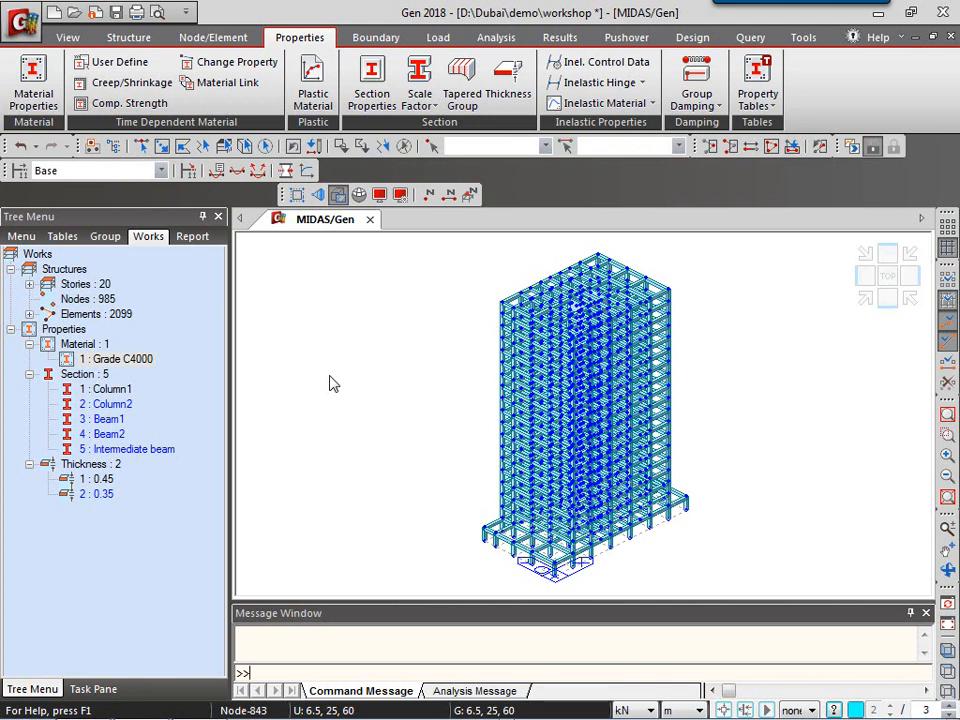
left_click(90, 375)
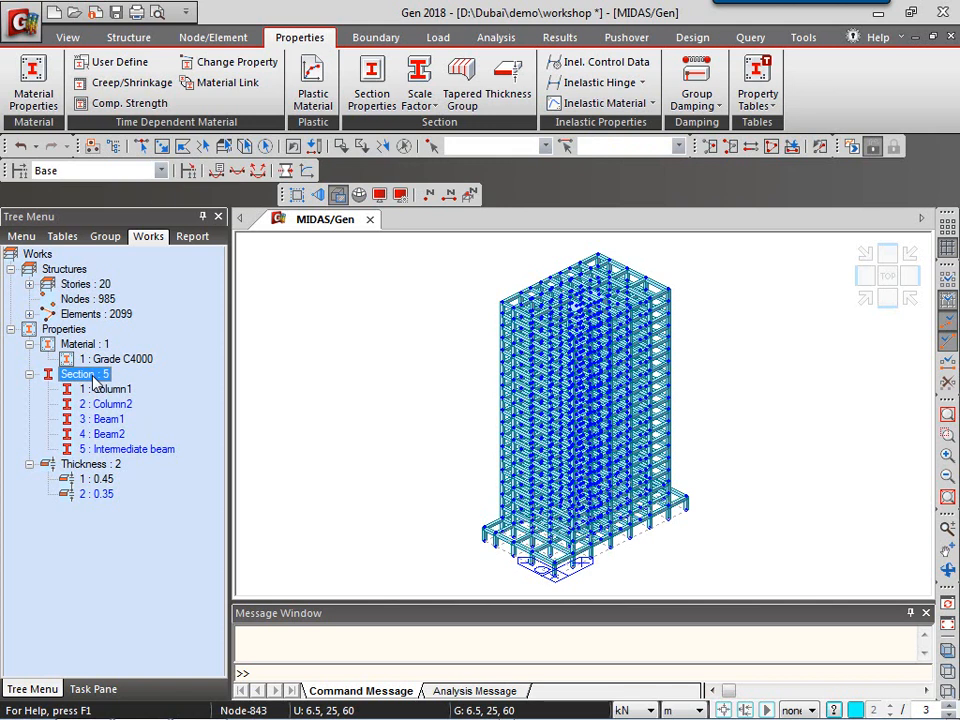
left_click(97, 391)
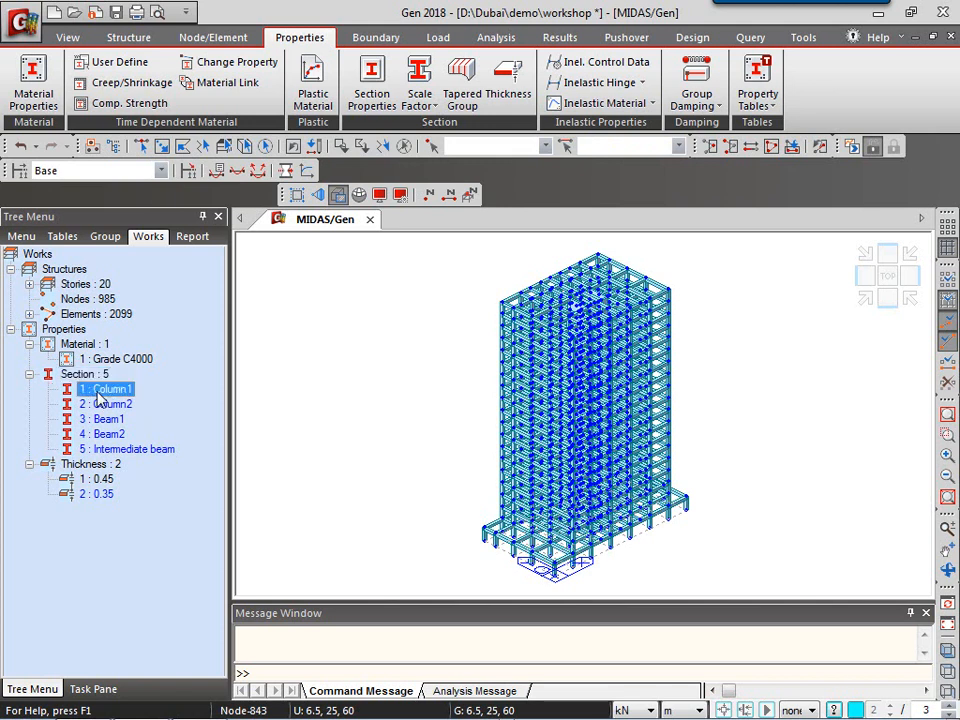
double_click(97, 391)
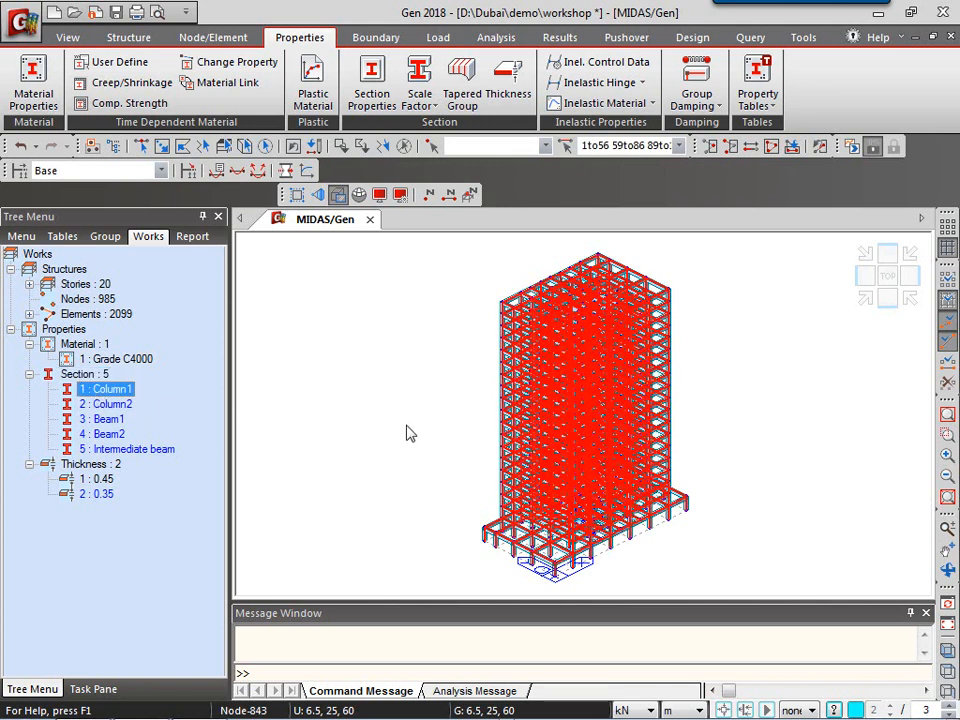
key("Escape")
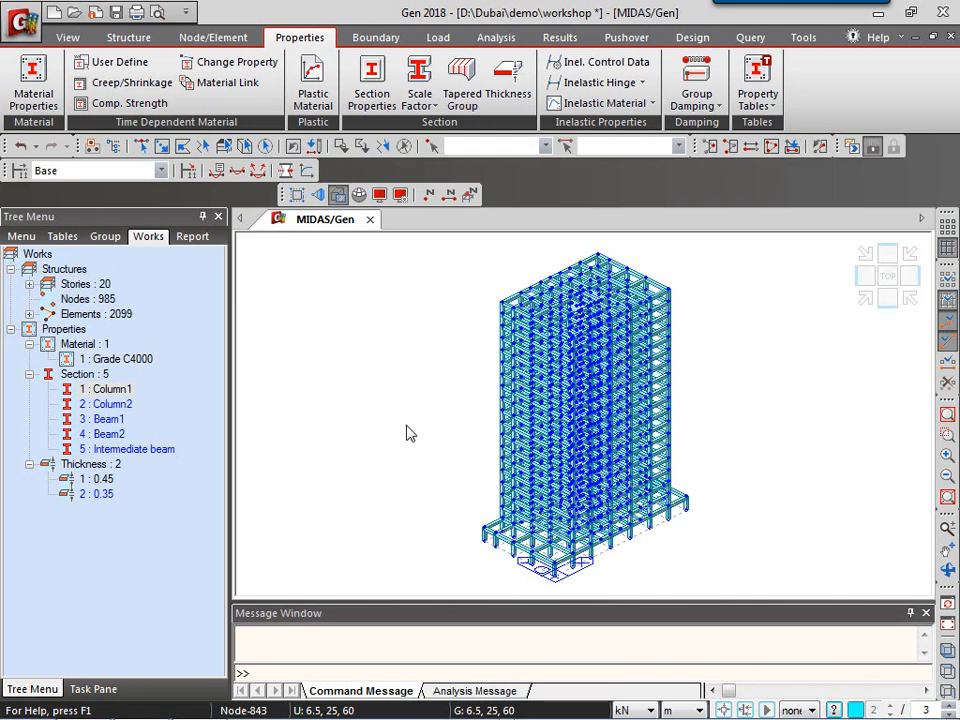
left_click(118, 449)
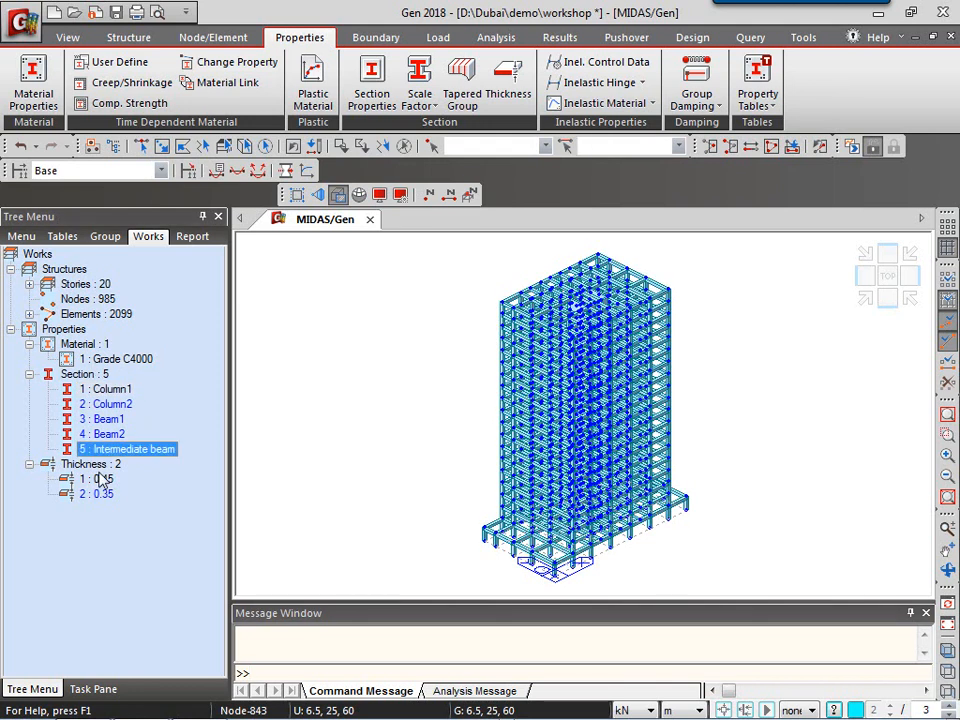
left_click(106, 389)
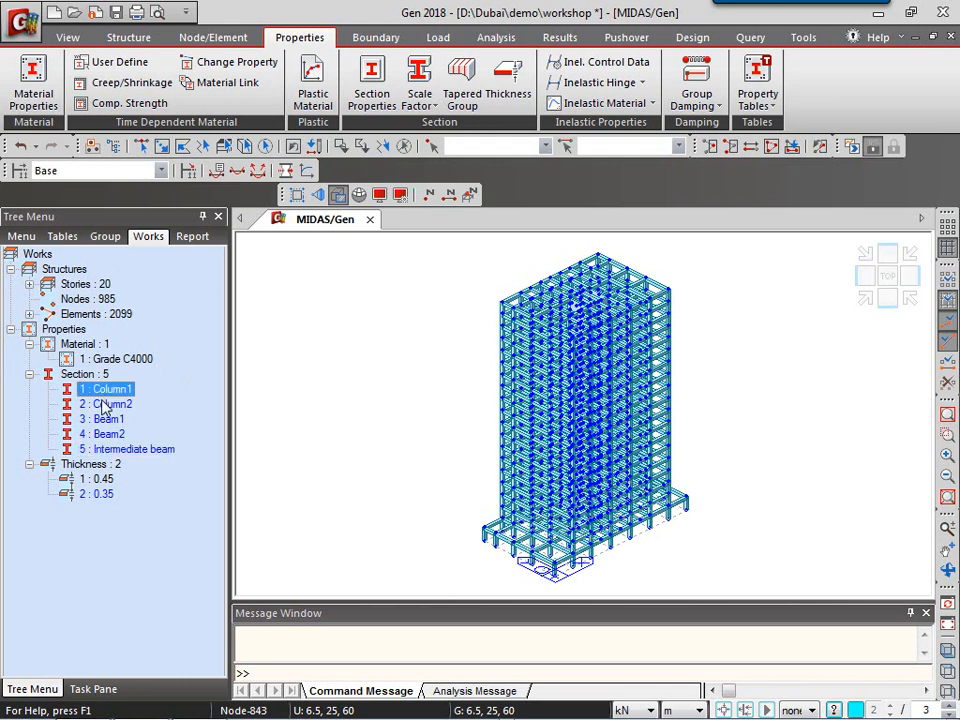
left_click(104, 405)
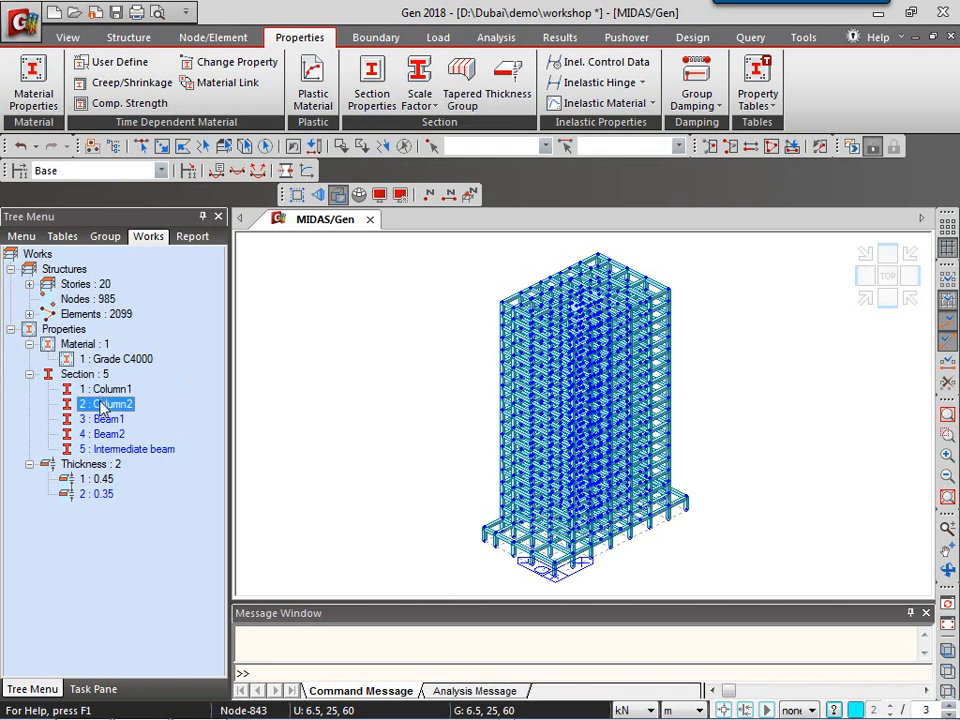
- Display the story numbers in the front view of the building and activate window selection
left_click(471, 196)
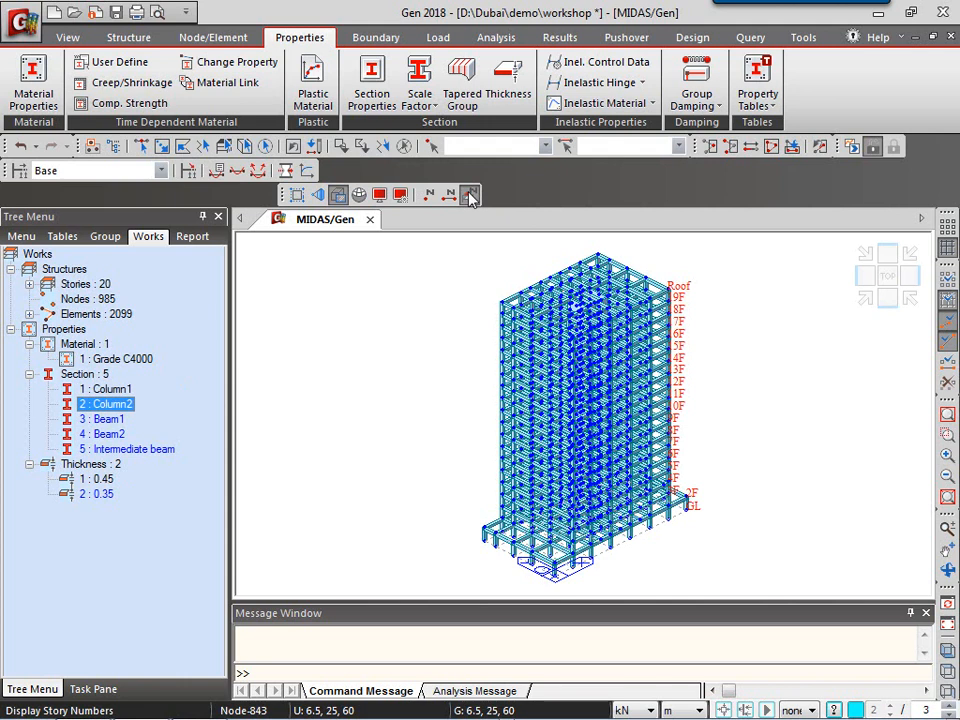
left_click(887, 299)
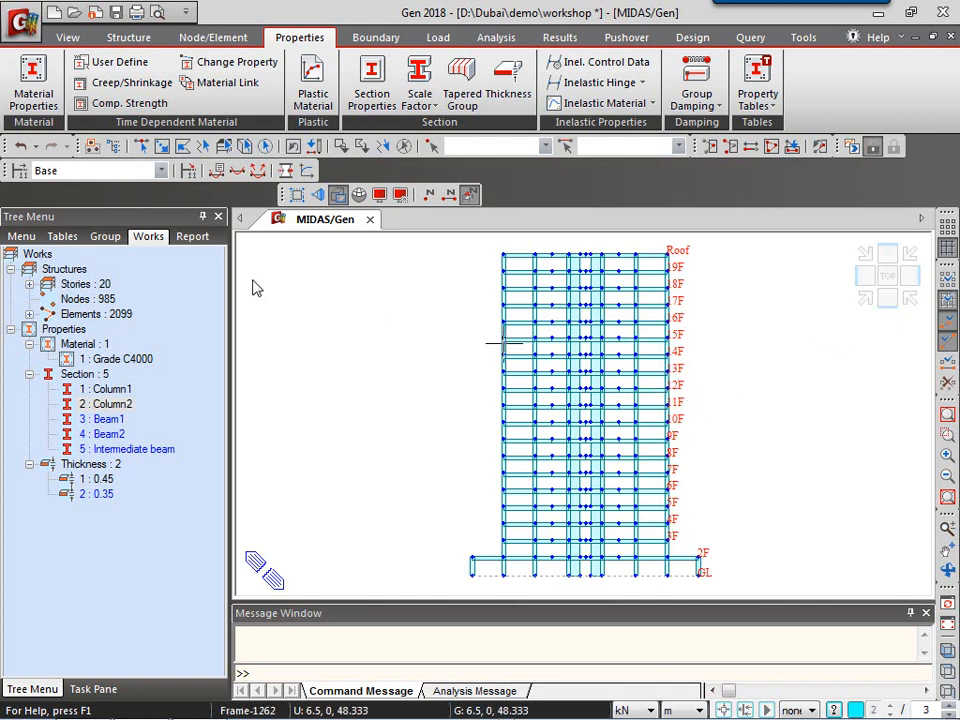
left_click(141, 146)
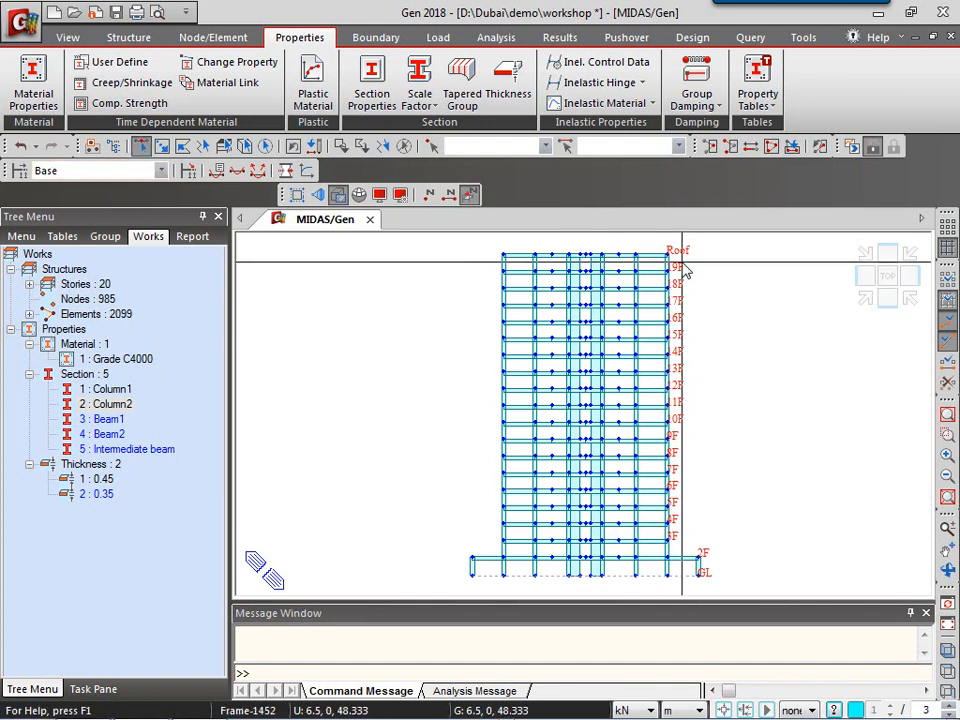
left_click_drag(686, 246, 482, 254)
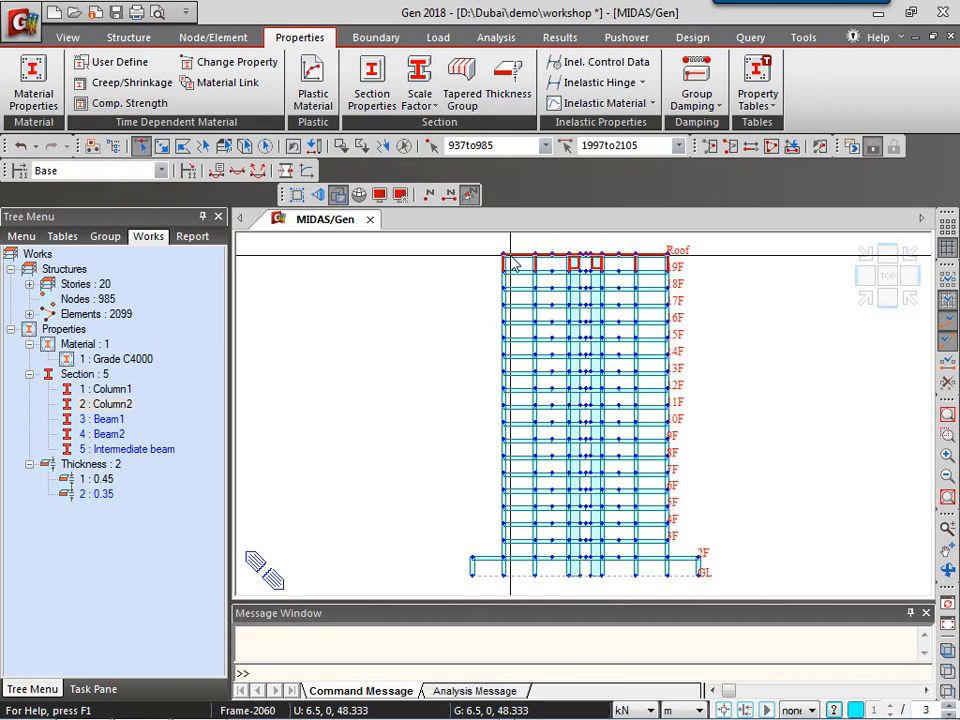
mouse_move(476, 240)
left_mouse_down()
mouse_move(703, 271)
mouse_move(473, 246)
left_mouse_up()
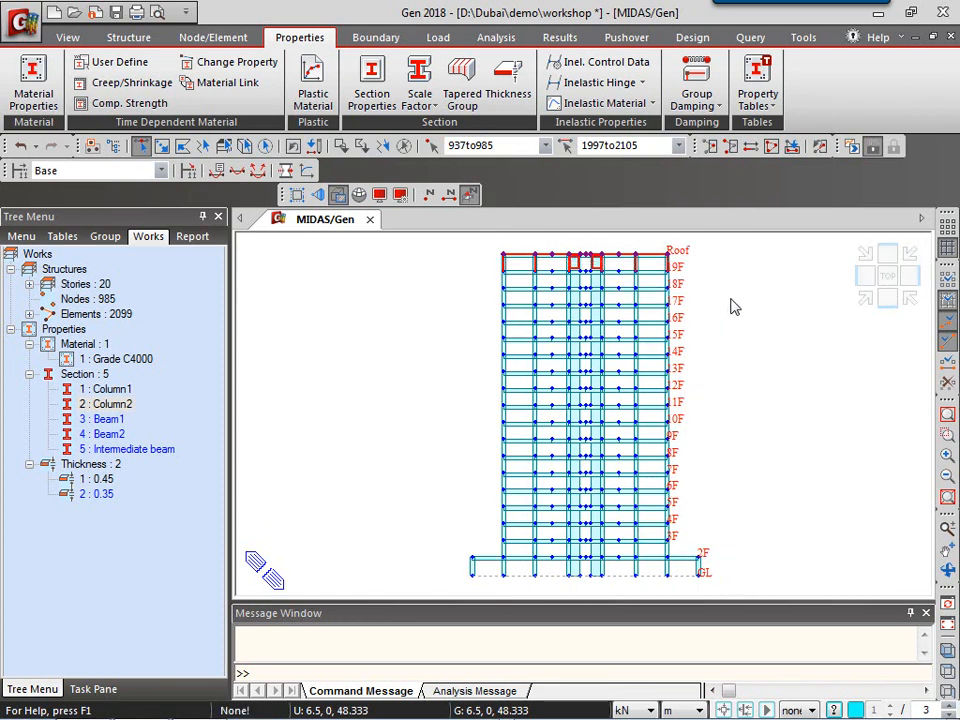
key("Escape")
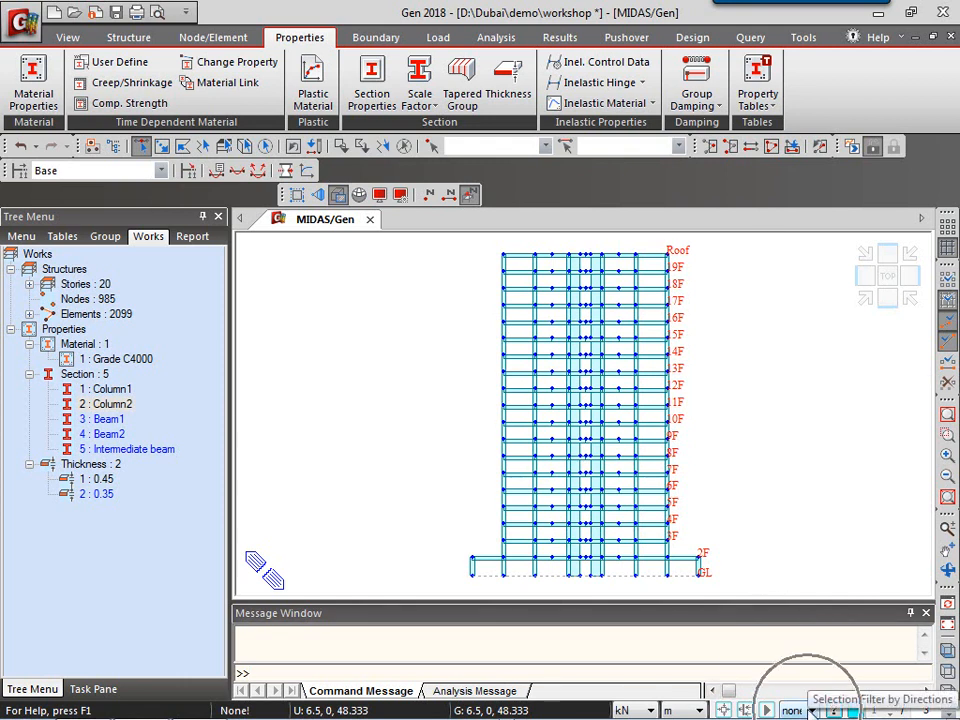
- Filter the selection to the z direction and assign the Column2 section to the columns between 11F and the roof
left_click(812, 710)
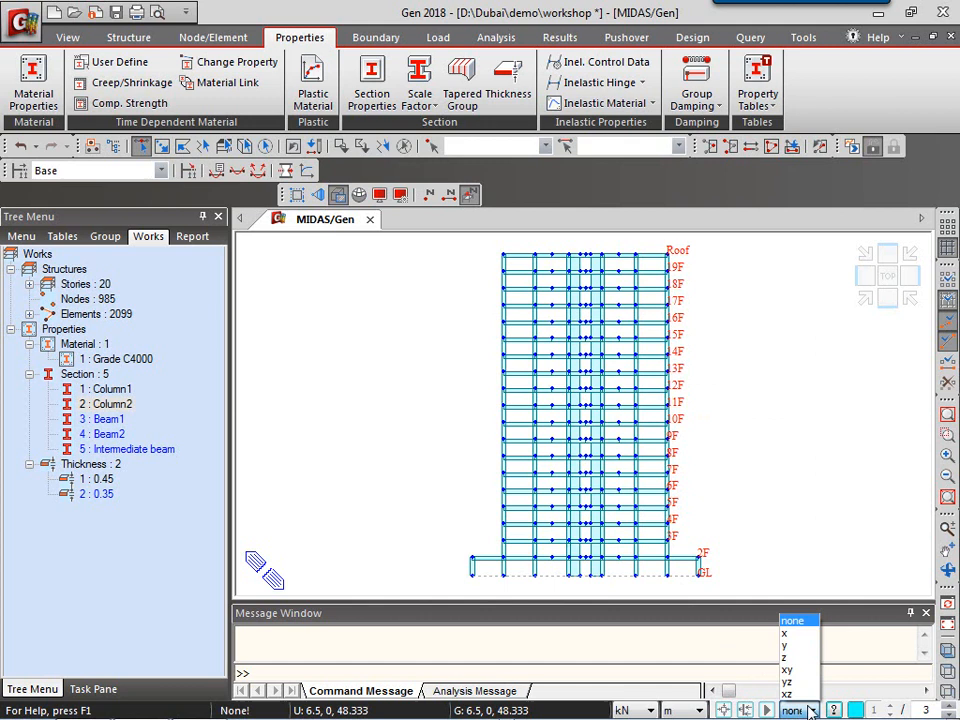
left_click(798, 657)
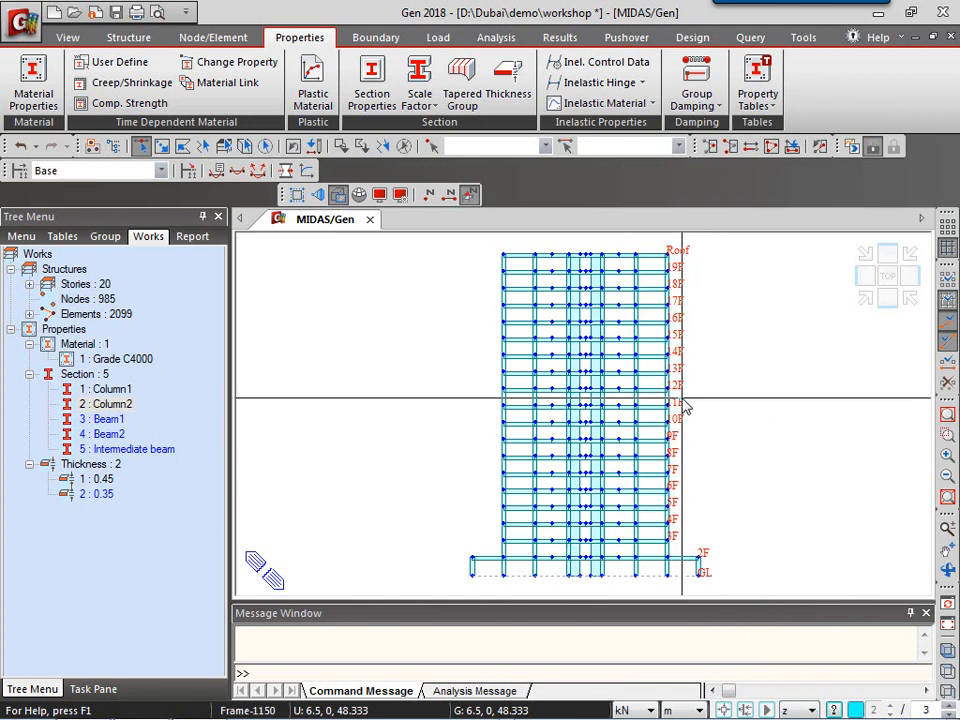
left_click_drag(606, 400, 477, 254)
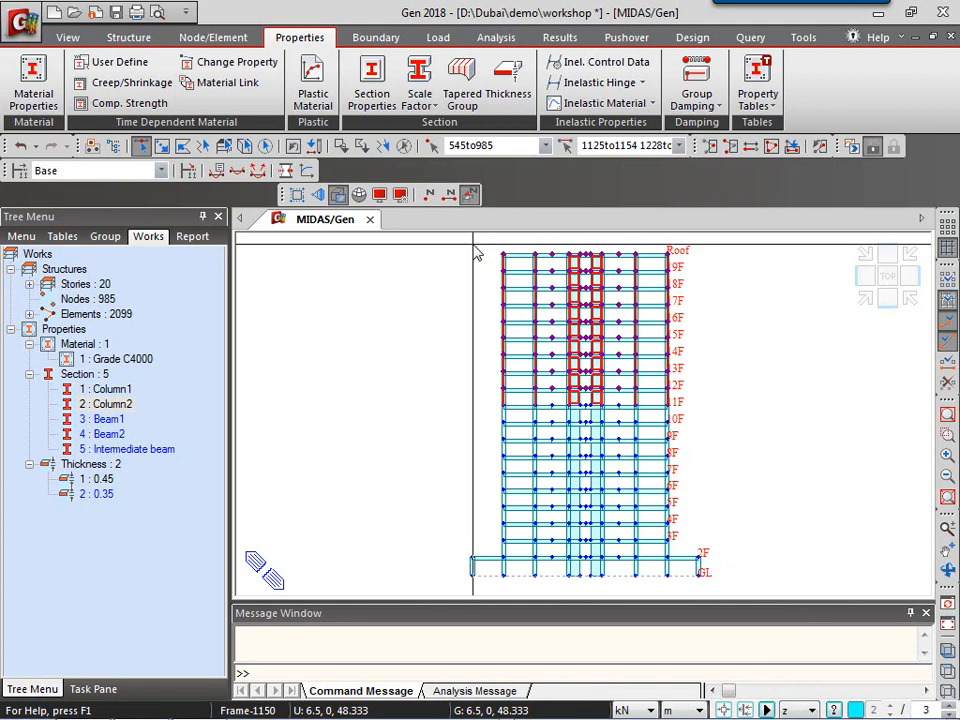
mouse_move(477, 254)
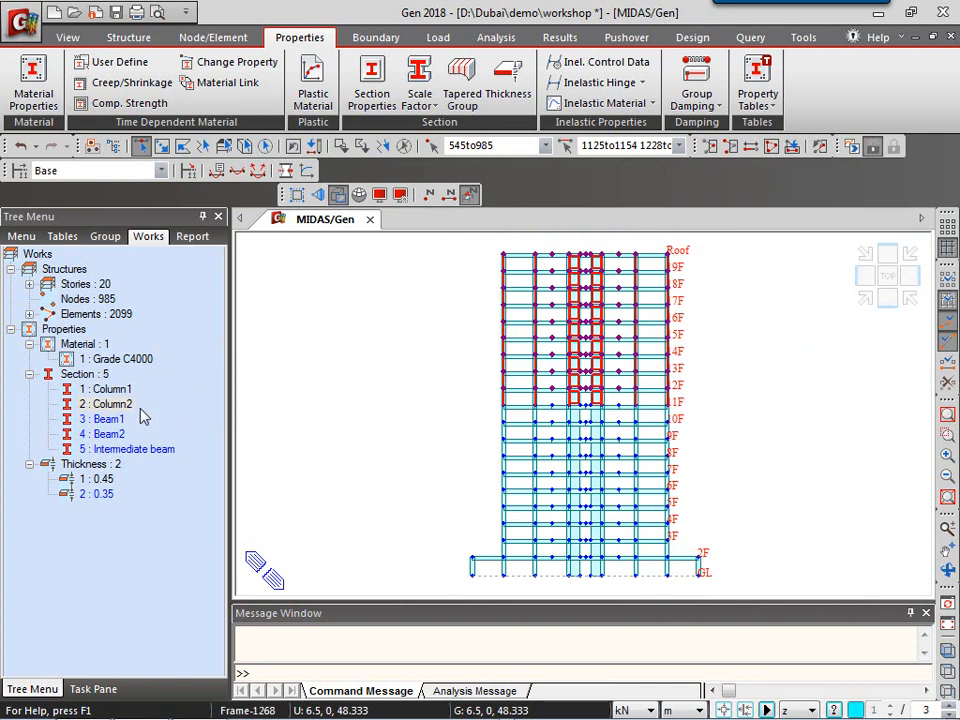
left_click(110, 405)
left_click_drag(110, 405, 299, 367)
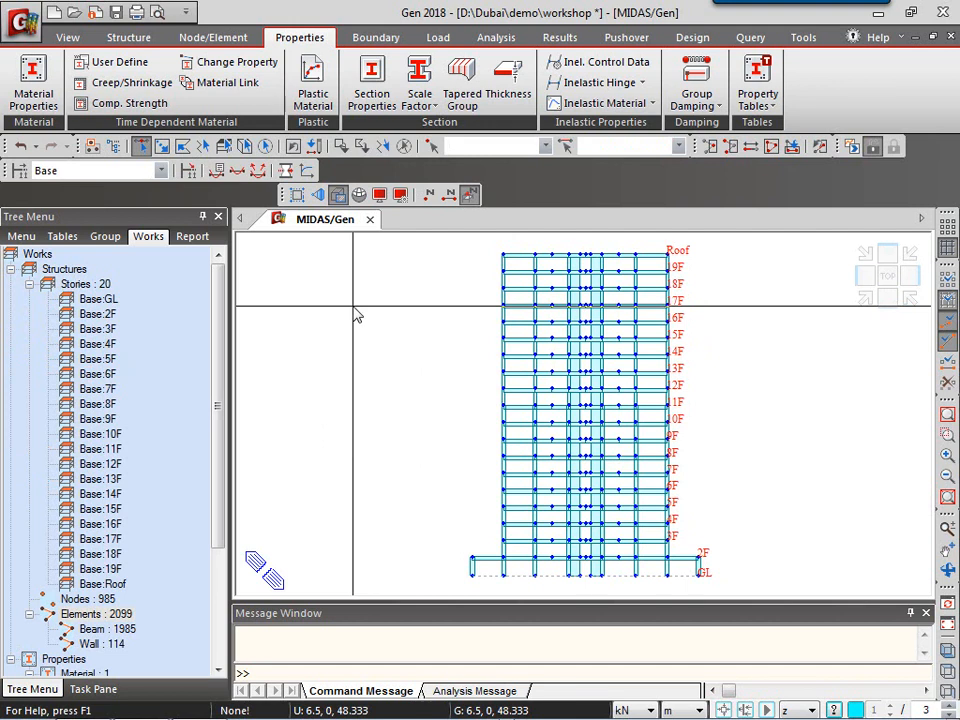
- Examine the column sections around 10F to 12F up close in the isometric view, returning to the full model
left_click(870, 297)
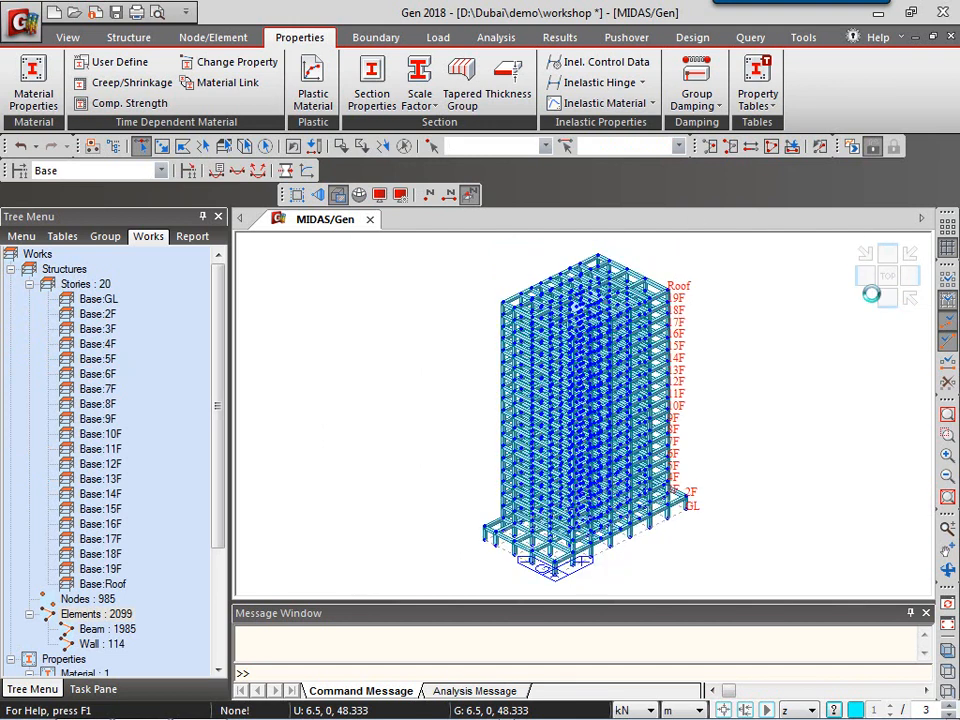
scroll(602, 388, "up", 1)
scroll(465, 422, "up", 4)
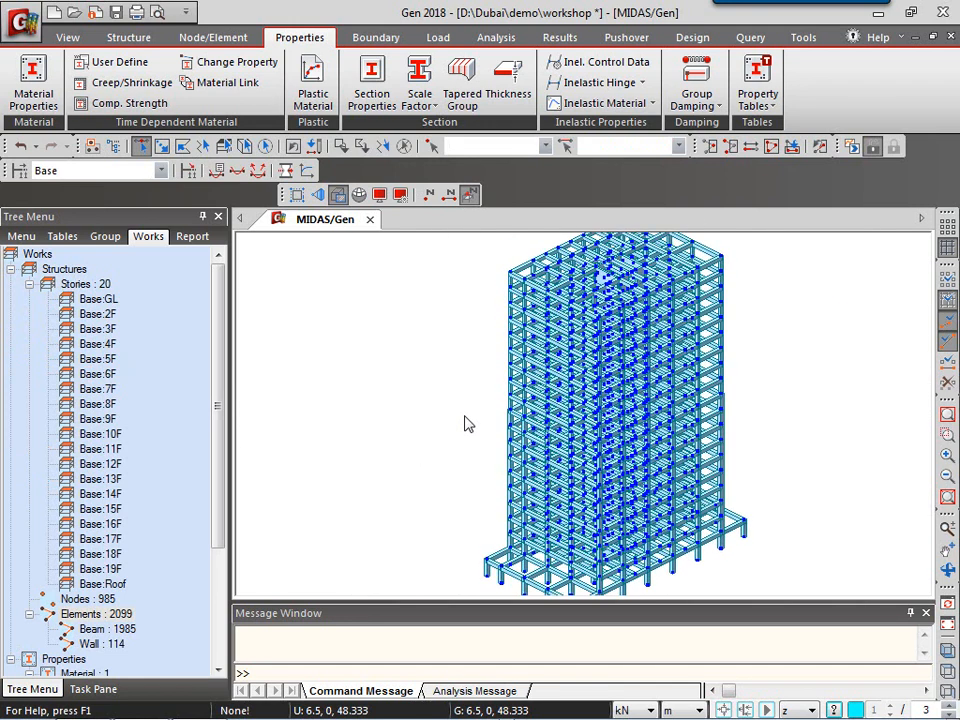
scroll(515, 420, "up", 3)
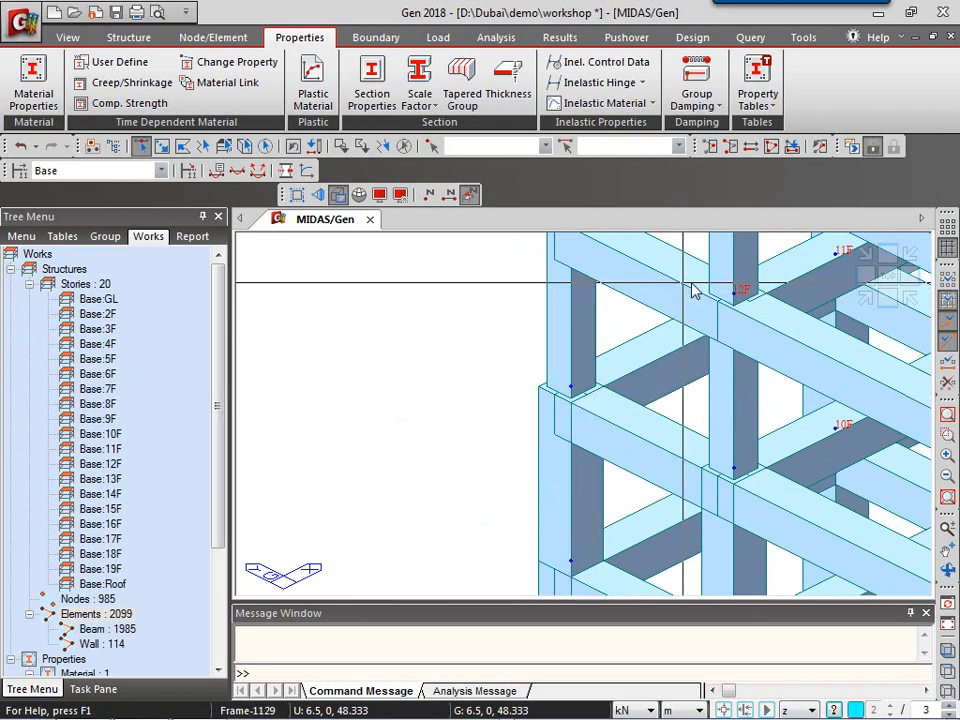
left_click(859, 291)
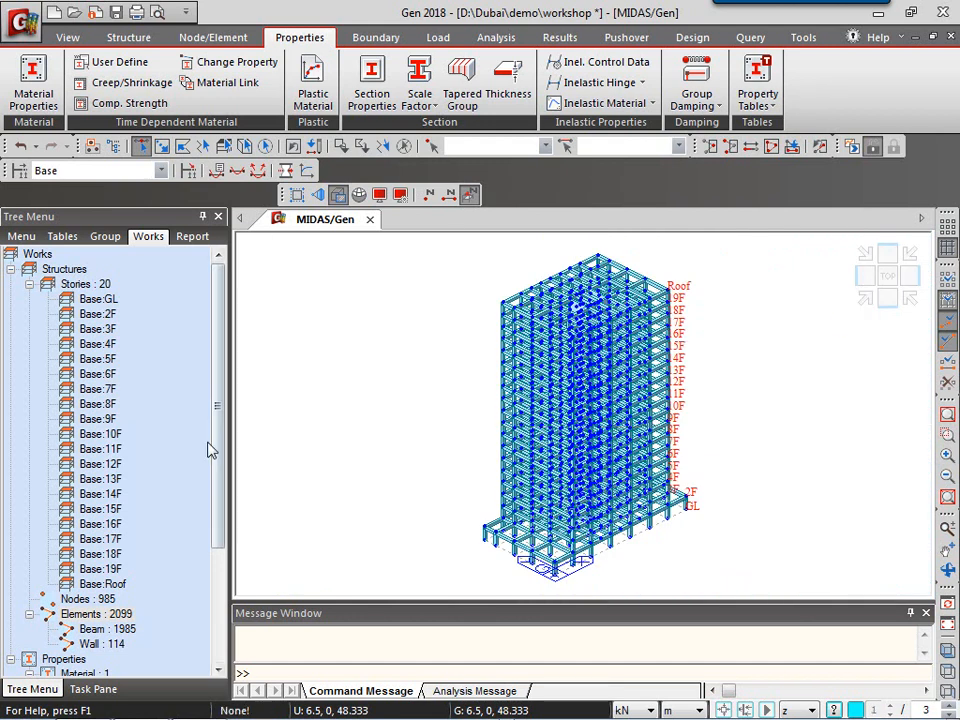
- Check which elements use the Column1 section and which use Column2, clearing the selection when finished
left_click_drag(217, 452, 222, 577)
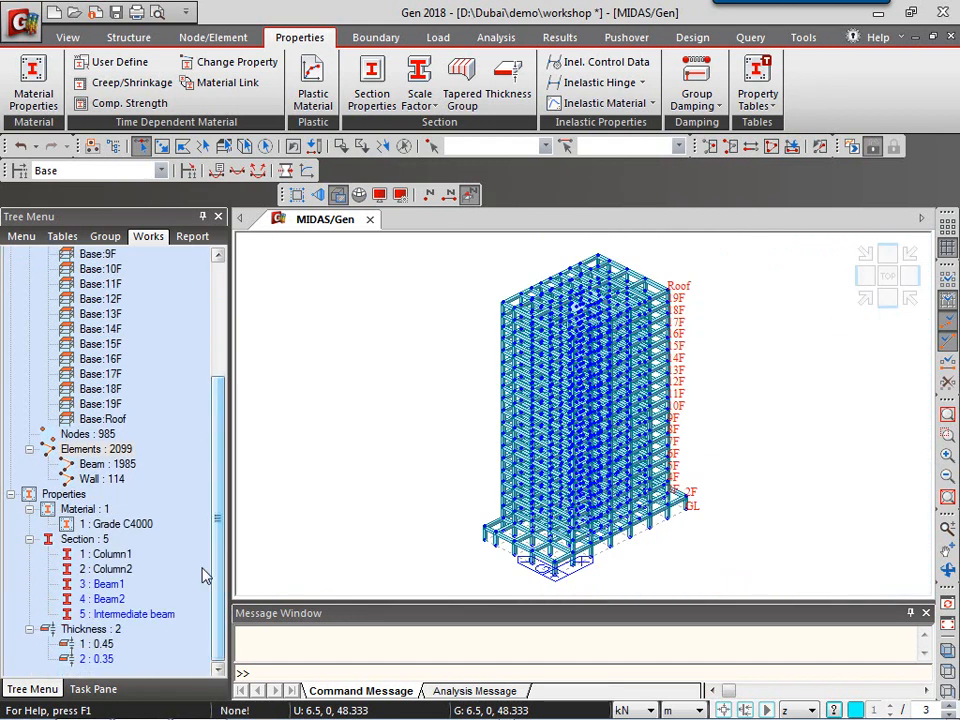
double_click(97, 556)
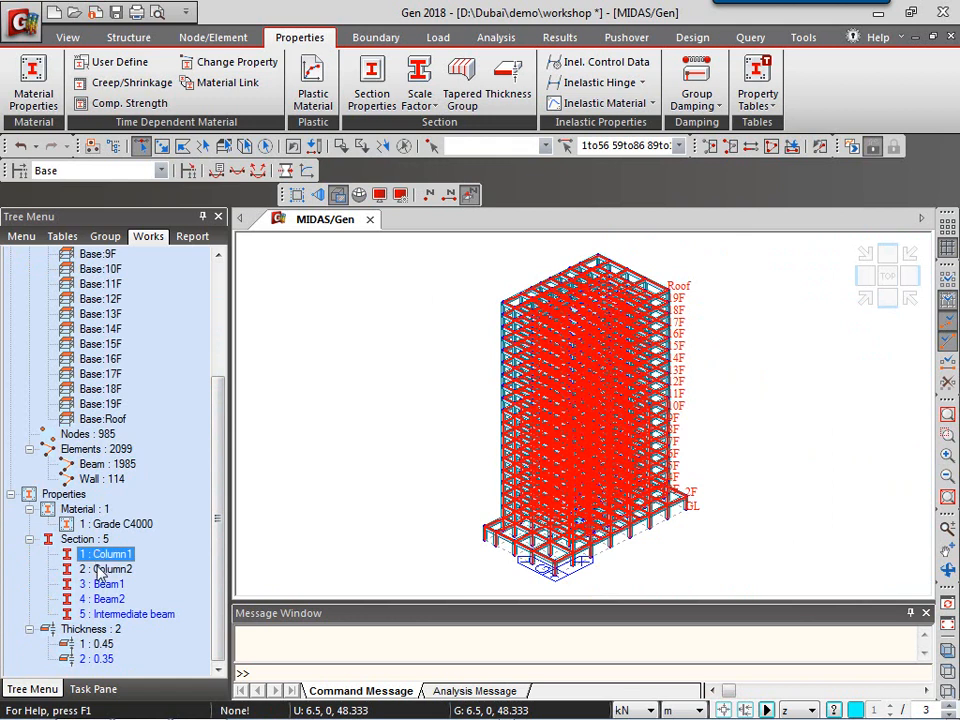
double_click(98, 569)
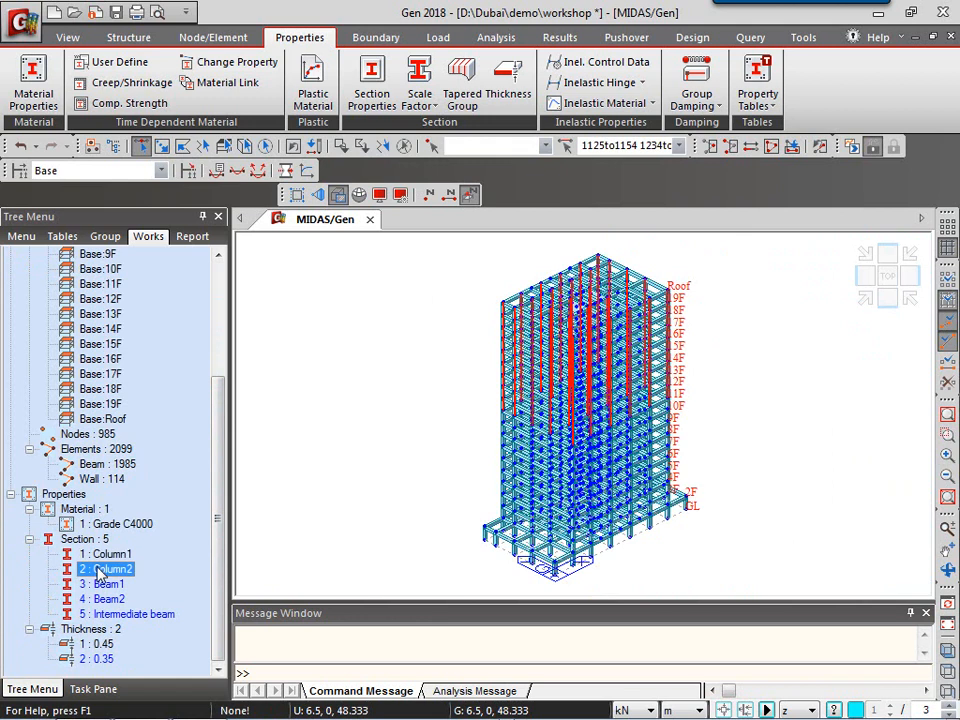
left_click(414, 522)
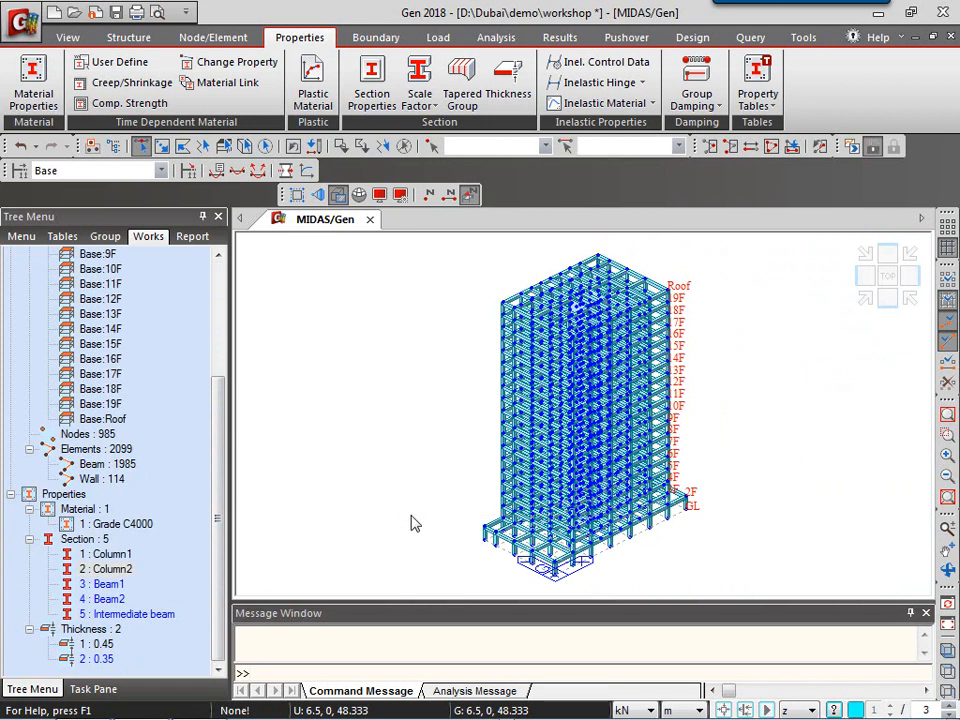
- In the front view, filter the selection to the xy direction and assign the Beam1 section to the beams from 2F to 10F
left_click(887, 298)
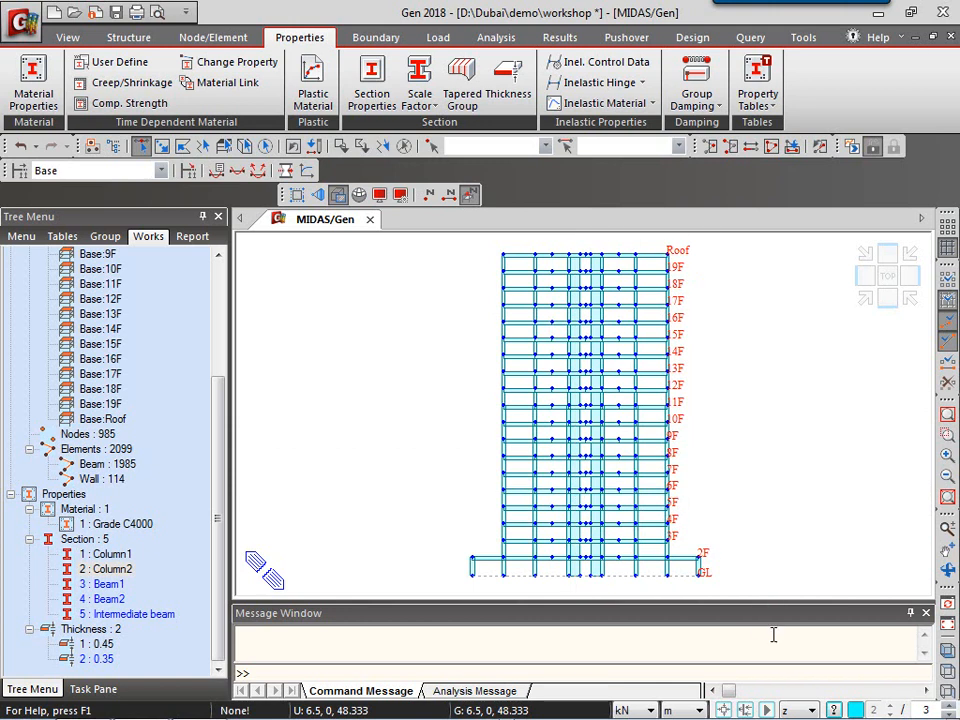
left_click(811, 710)
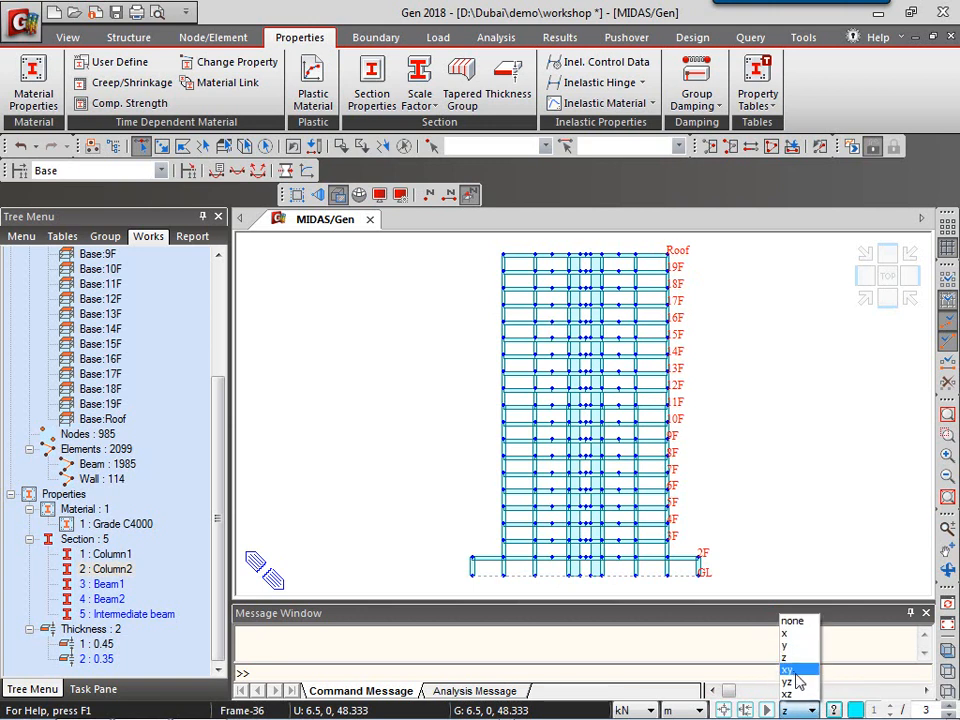
left_click(792, 668)
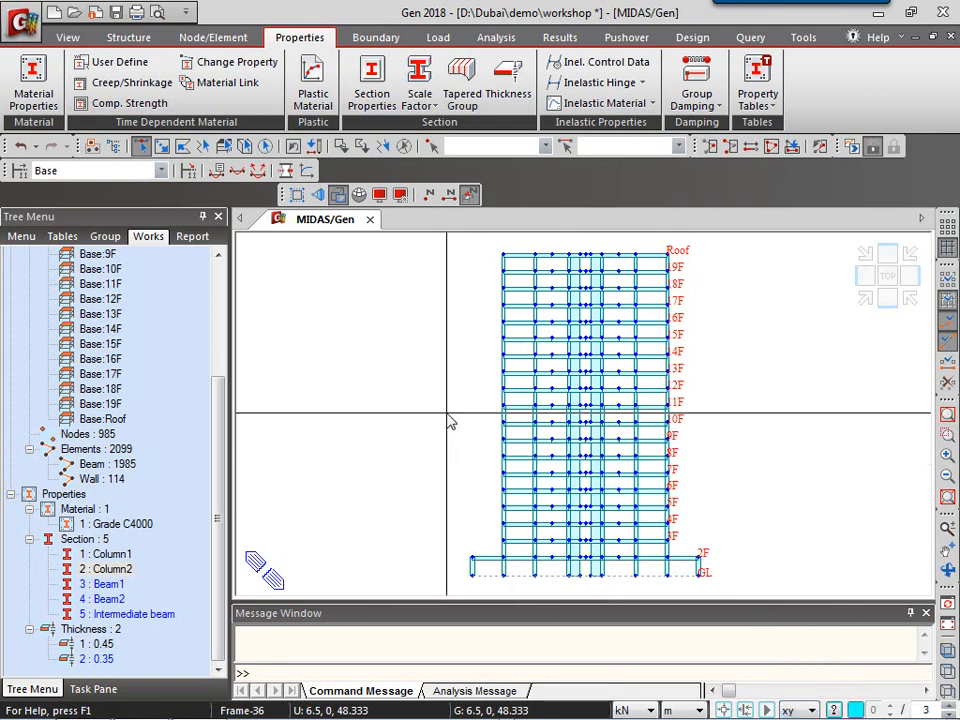
left_click_drag(447, 420, 738, 596)
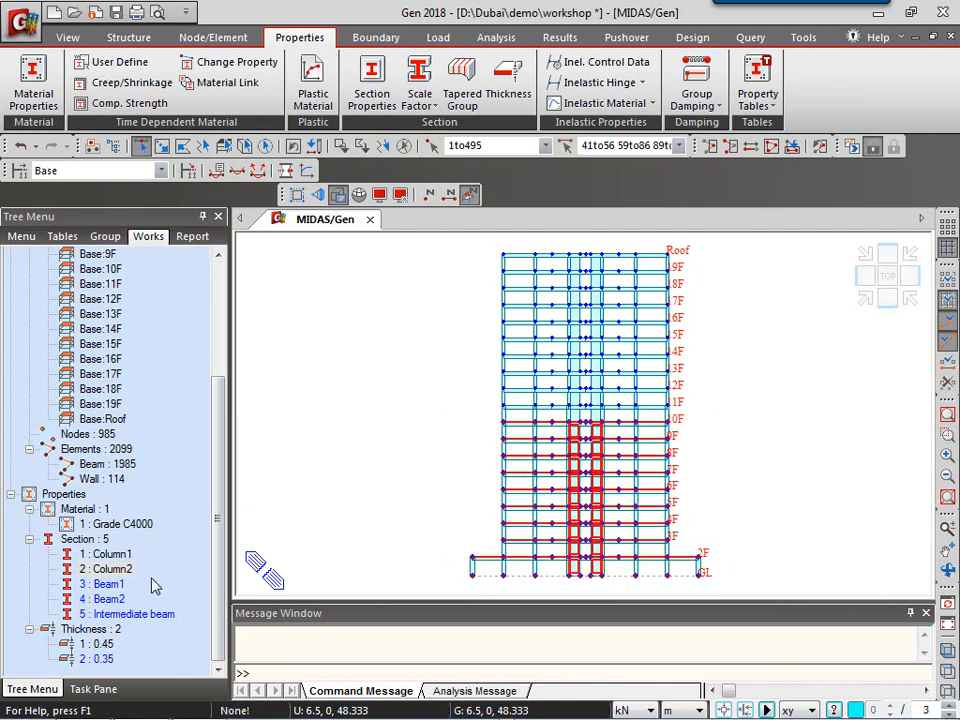
left_click_drag(117, 587, 405, 461)
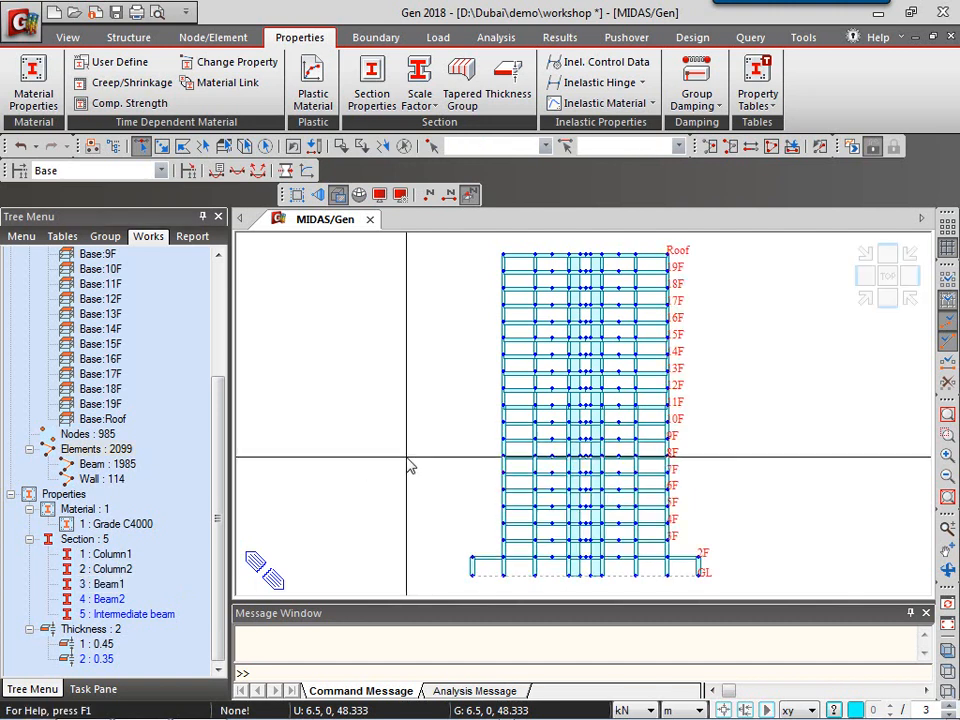
- Assign the Beam2 section to the xy-direction beams from 11F up to the roof
left_click_drag(480, 243, 724, 421)
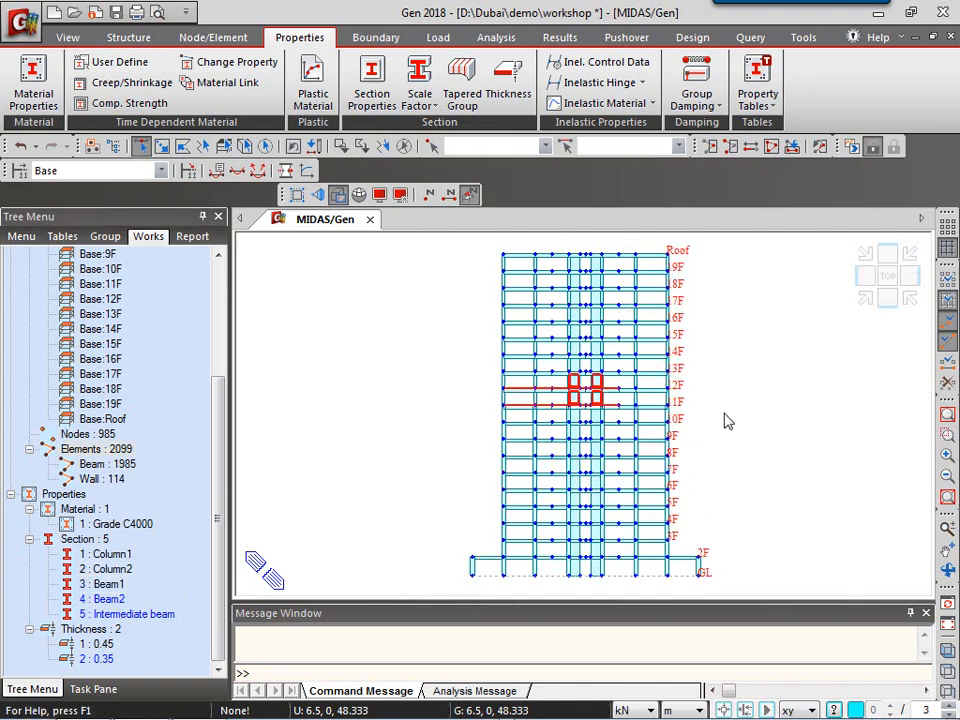
left_click(108, 600)
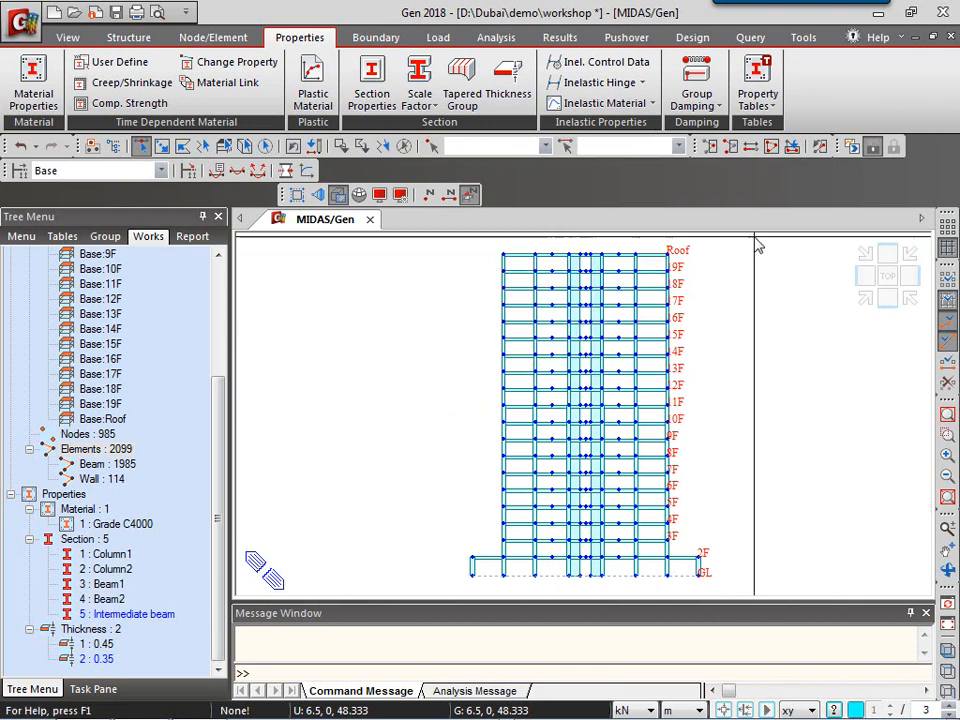
- In the top view, select all the intermediate beams between the column lines and in the core, and assign them the Intermediate beam section
left_click(888, 279)
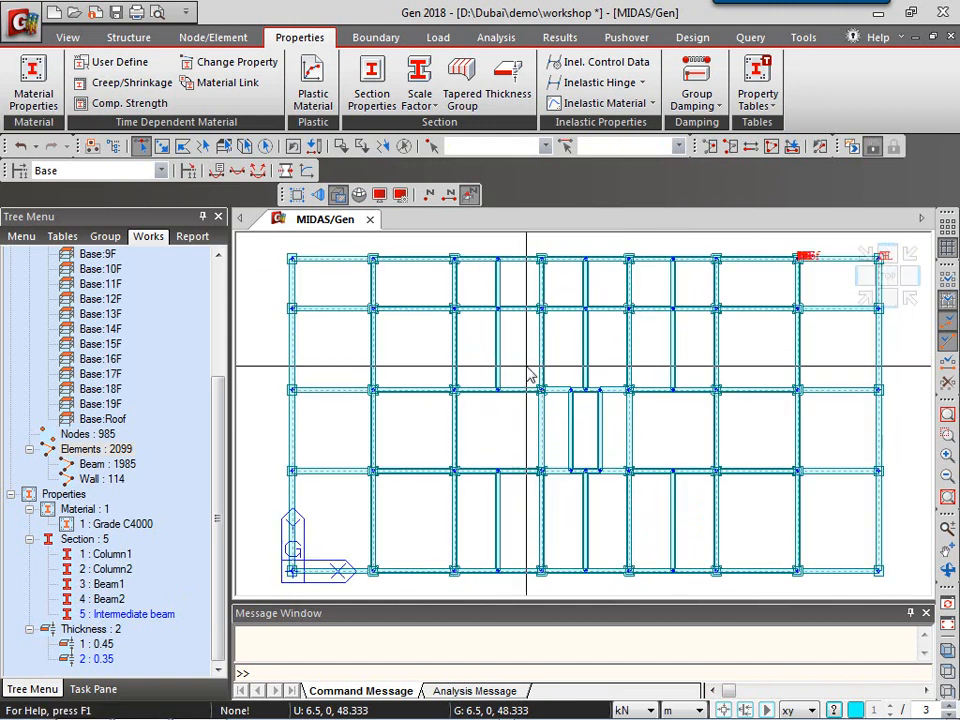
left_click(495, 335)
left_click(495, 282)
left_click(585, 283)
left_click(672, 285)
left_click(672, 362)
left_click(586, 358)
left_click_drag(607, 451, 565, 424)
left_click_drag(519, 518, 475, 509)
left_click_drag(626, 524, 581, 515)
left_click_drag(688, 530, 655, 519)
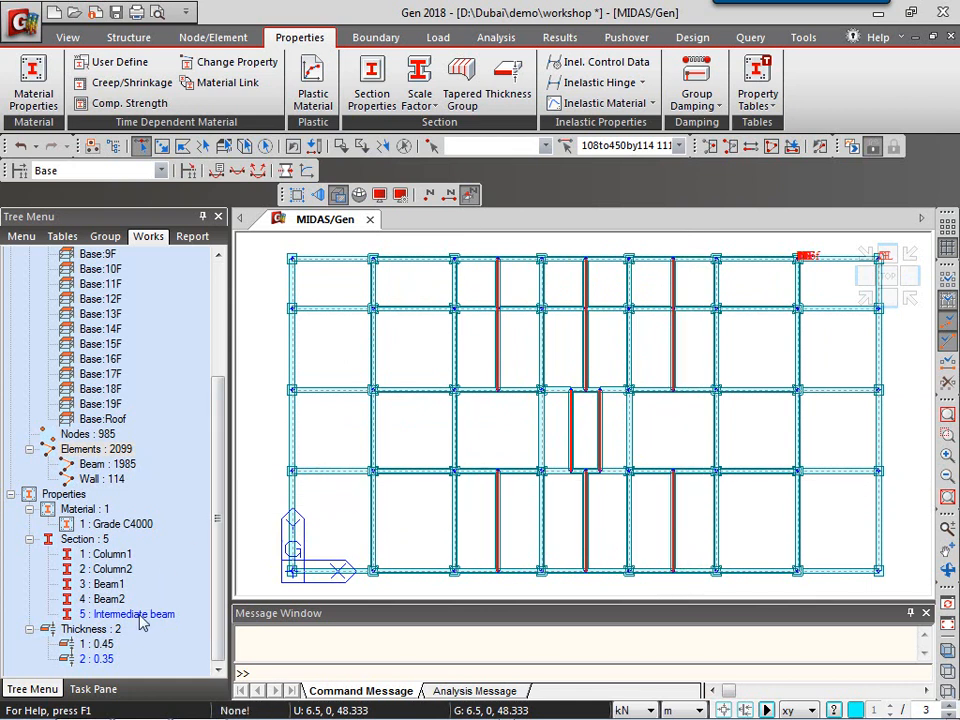
left_click_drag(142, 622, 266, 503)
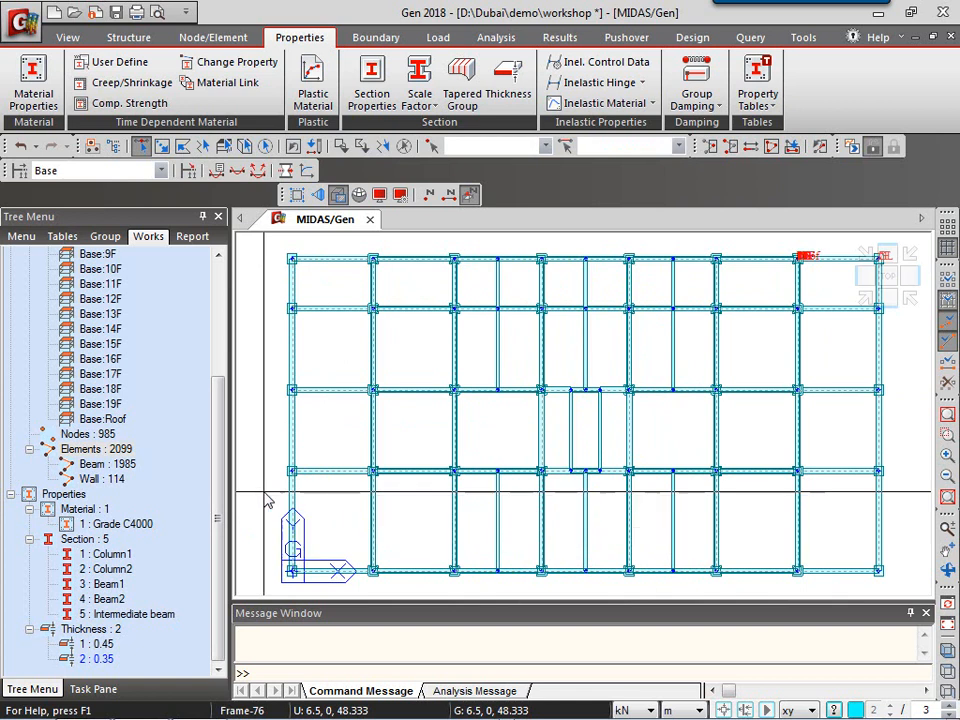
- Check which elements use each of the five column and beam sections, clearing the selection when finished
left_click(112, 554)
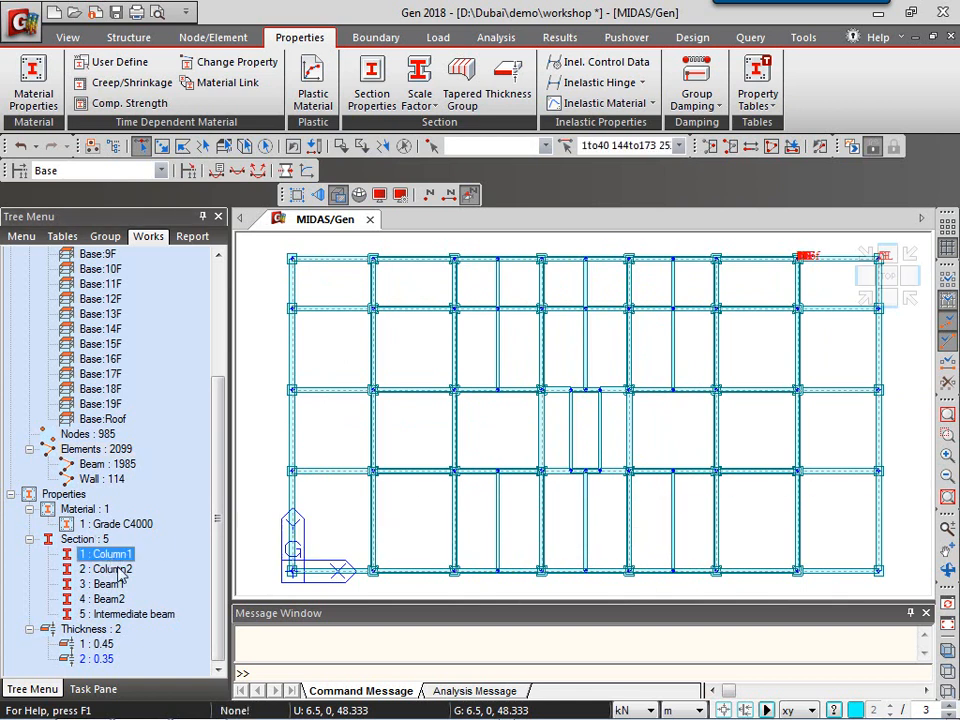
left_click(118, 568)
left_click(114, 585)
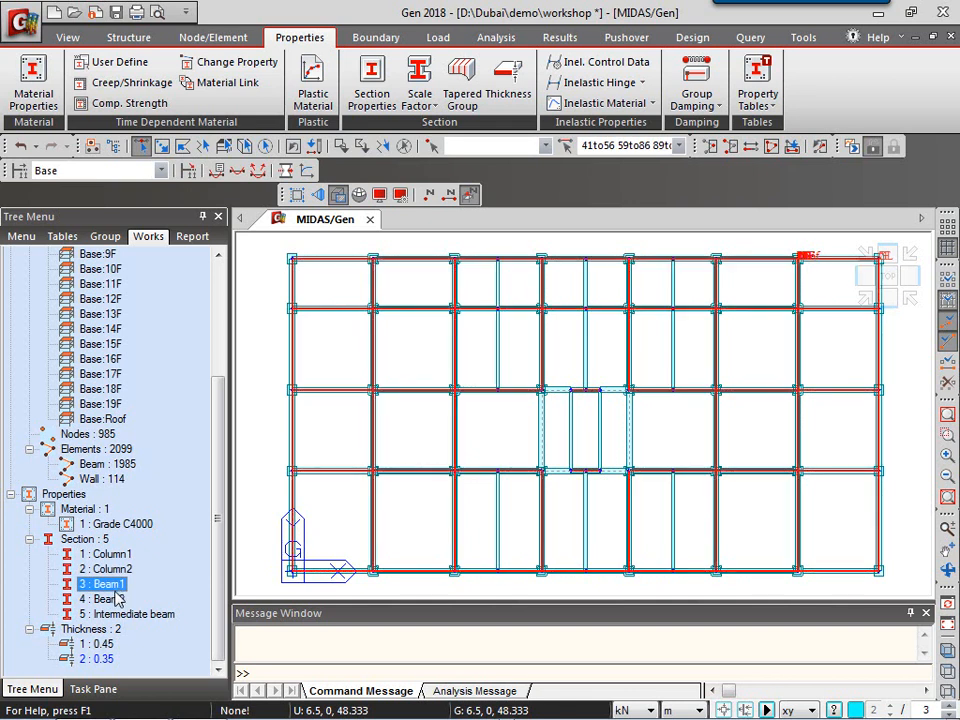
left_click(116, 599)
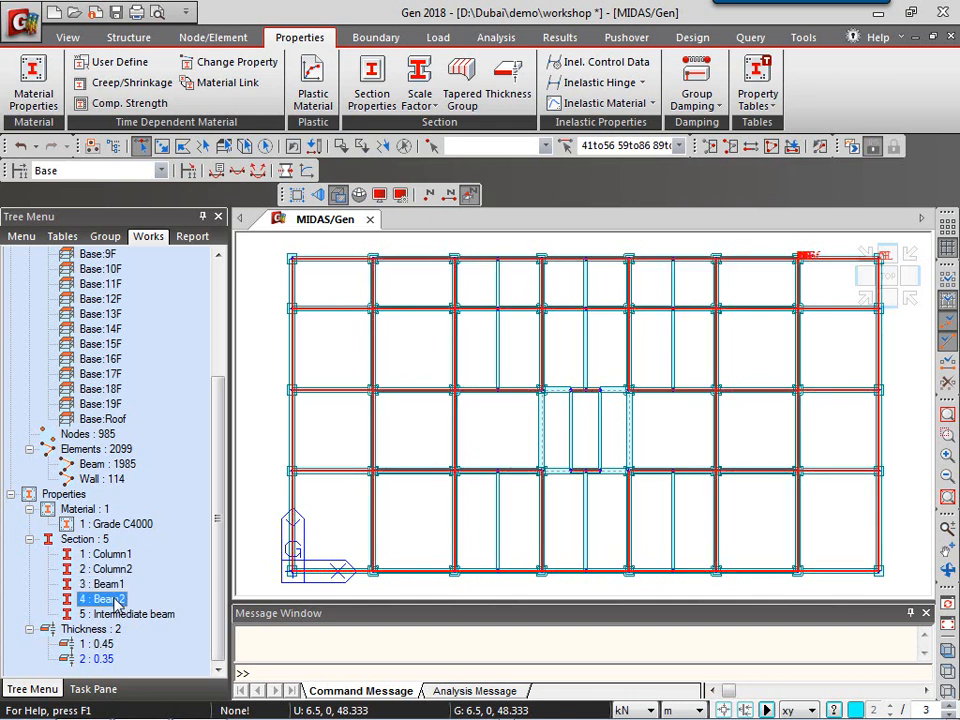
left_click(122, 614)
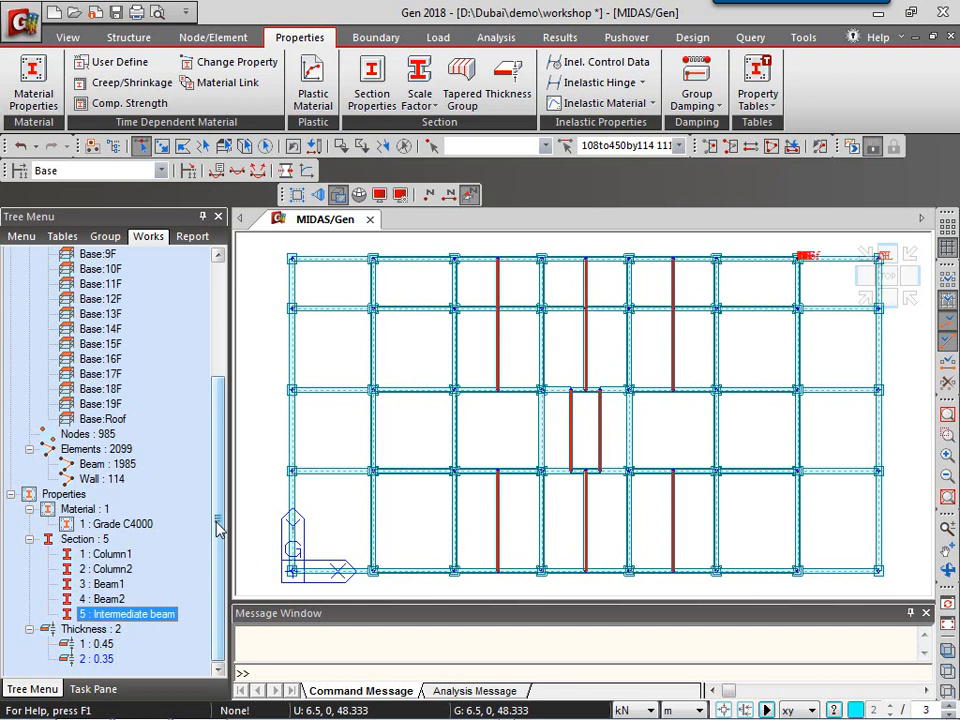
left_click(268, 429)
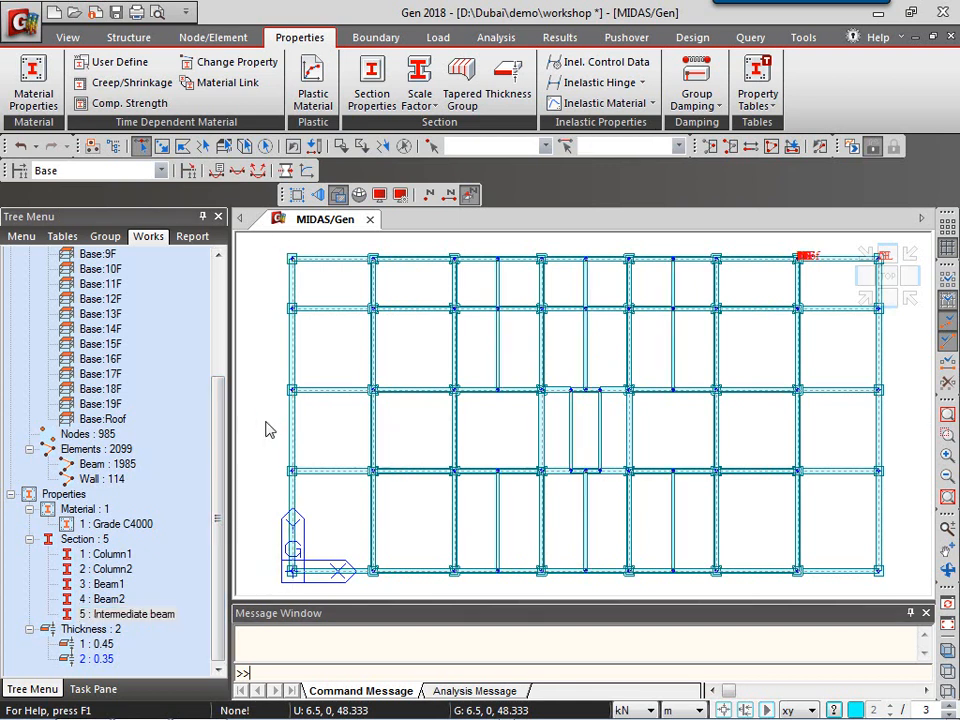
- In the elevation view, set the selection filter to none and assign the 0.35 thickness to the core walls from 3F up to the roof
left_click(897, 302)
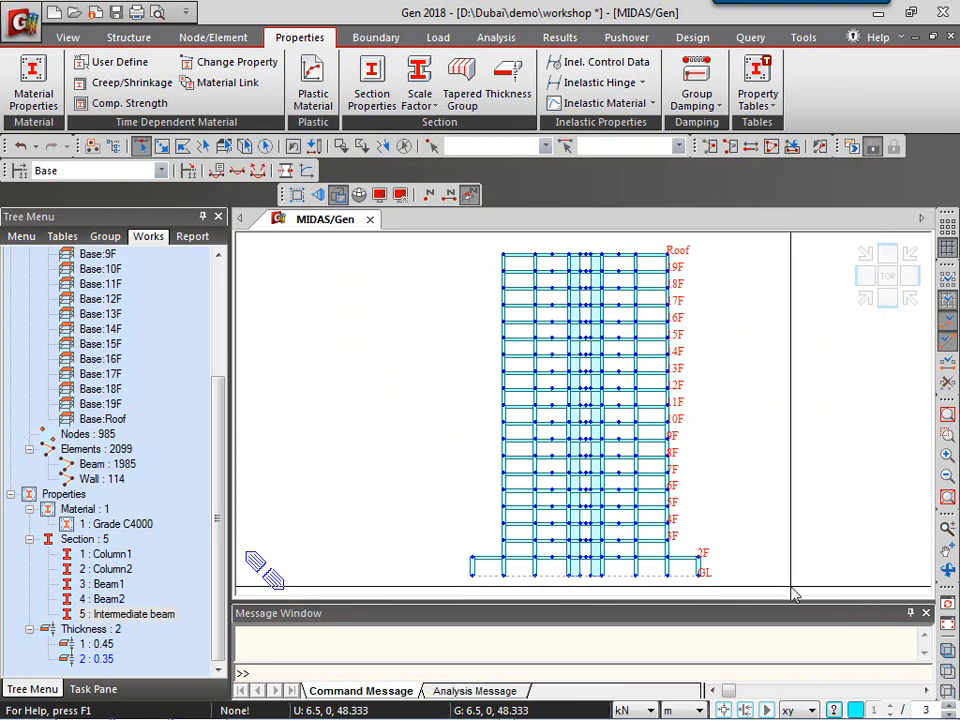
left_click(803, 712)
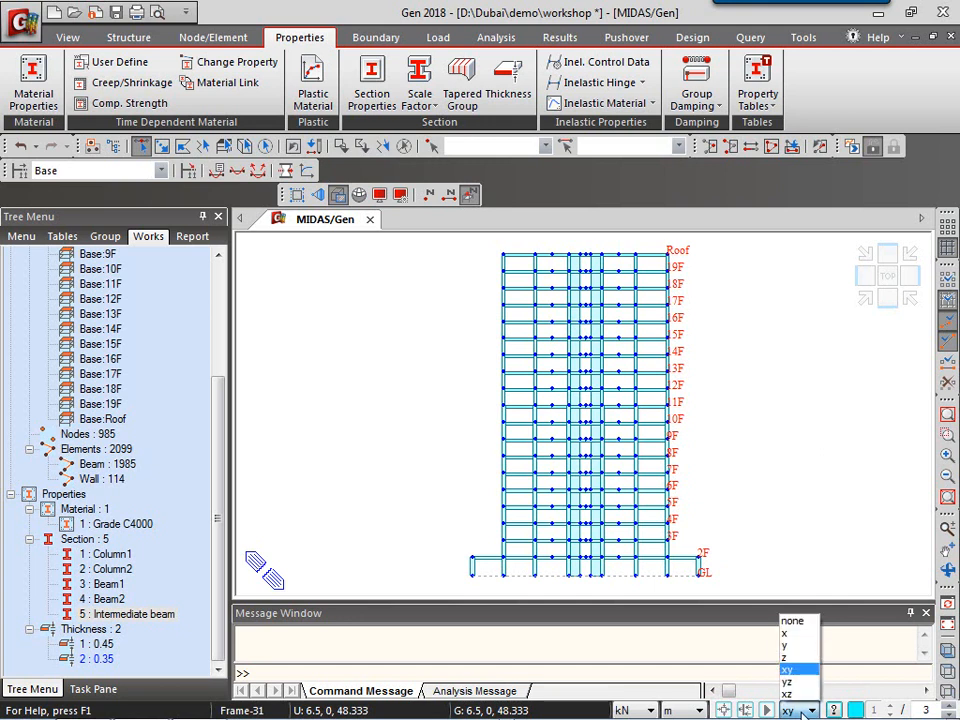
left_click(805, 624)
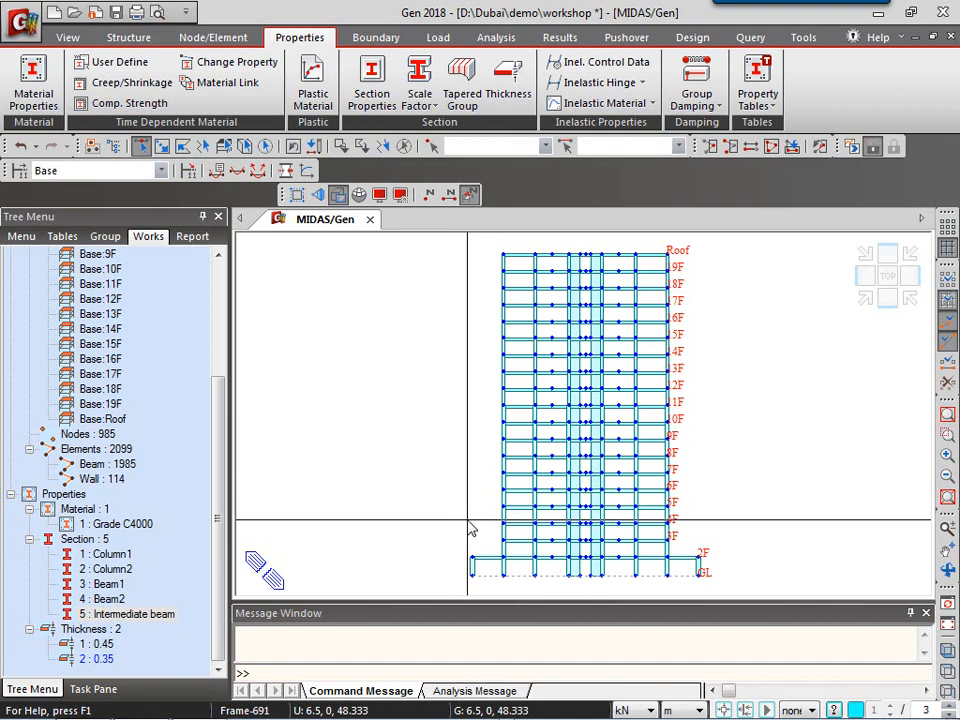
left_click_drag(463, 543, 742, 602)
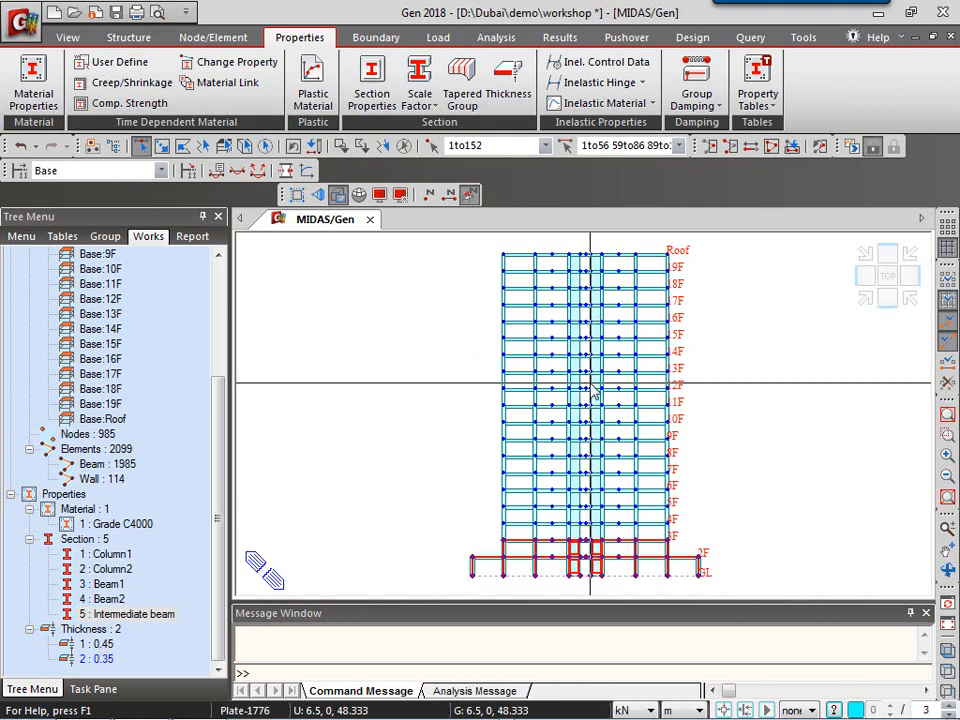
key("Escape")
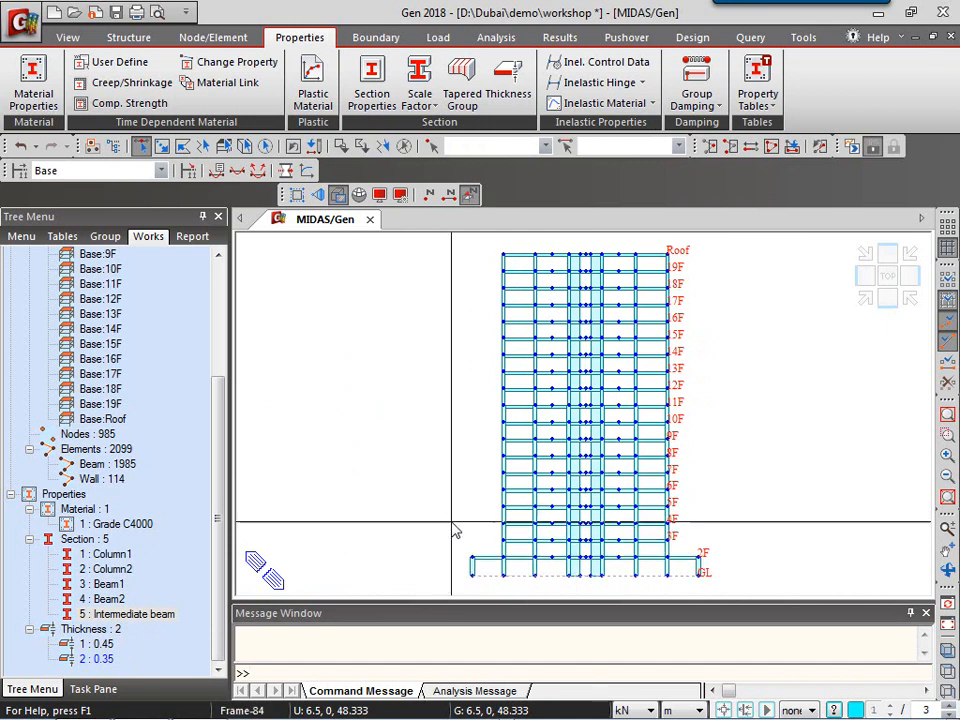
left_click_drag(612, 546, 560, 243)
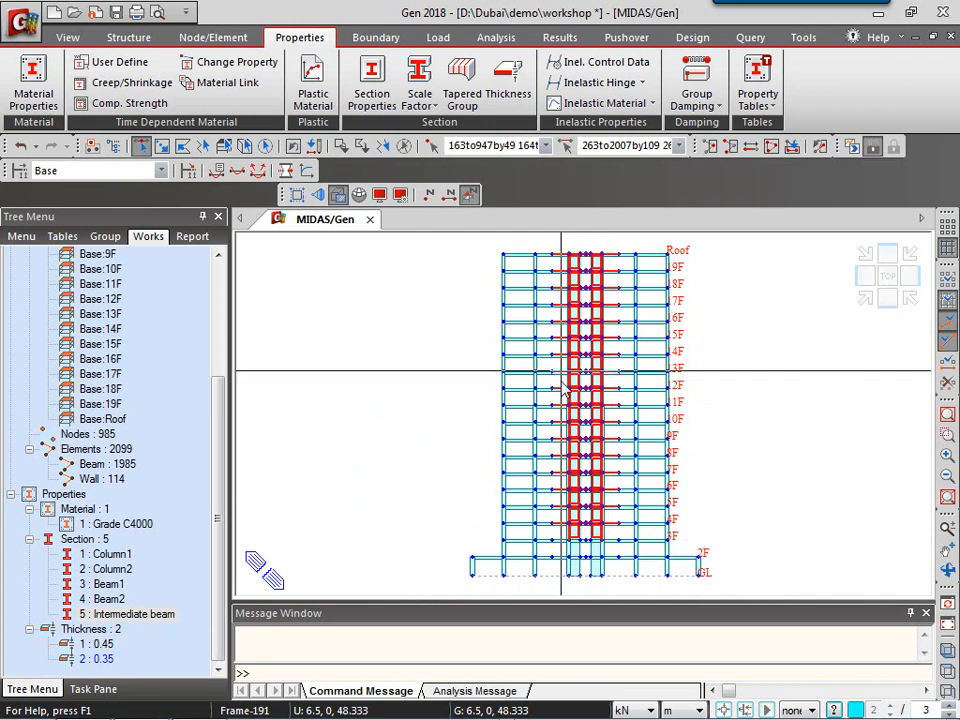
left_click_drag(97, 658, 393, 475)
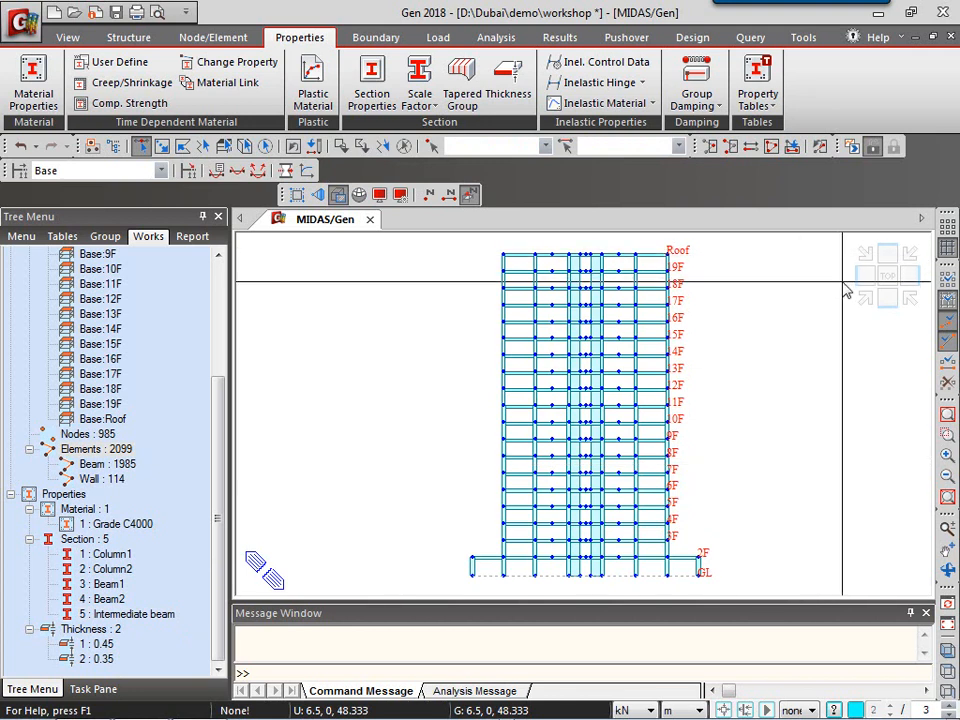
- In the isometric view, draw the elements by Section / Thickness Color with random colors, keeping the hidden model type as Fill and Outline
left_click(868, 299)
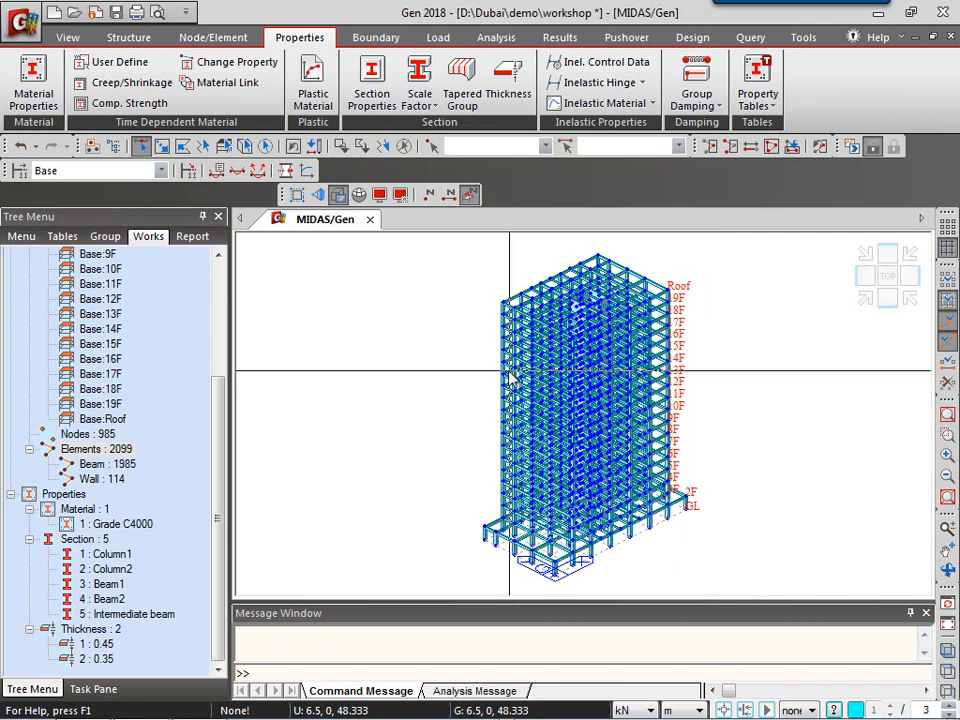
left_click(400, 194)
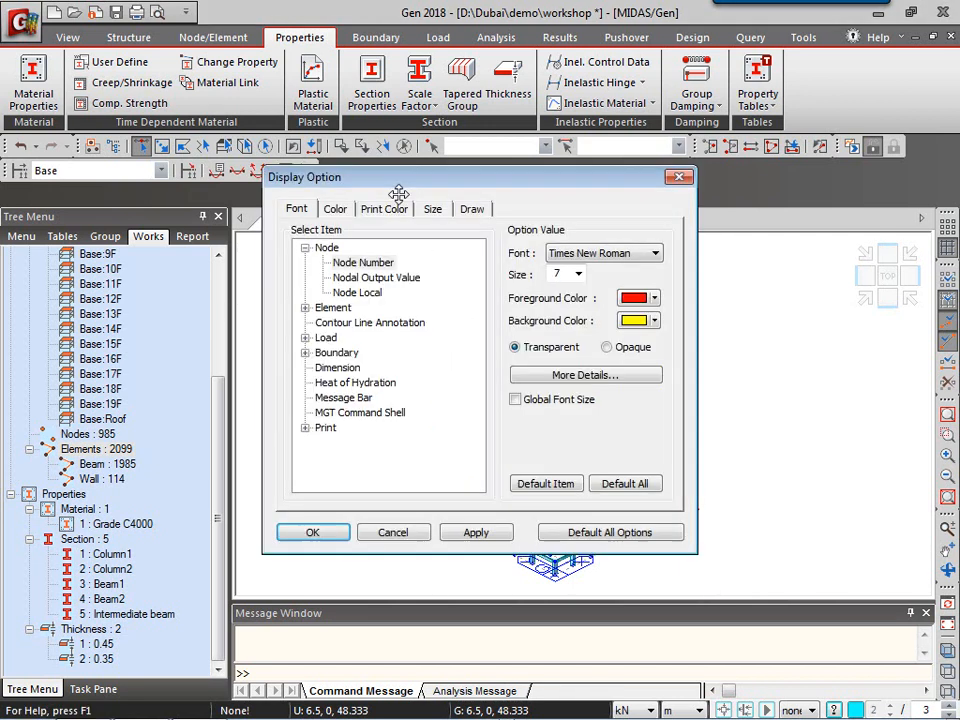
left_click(470, 212)
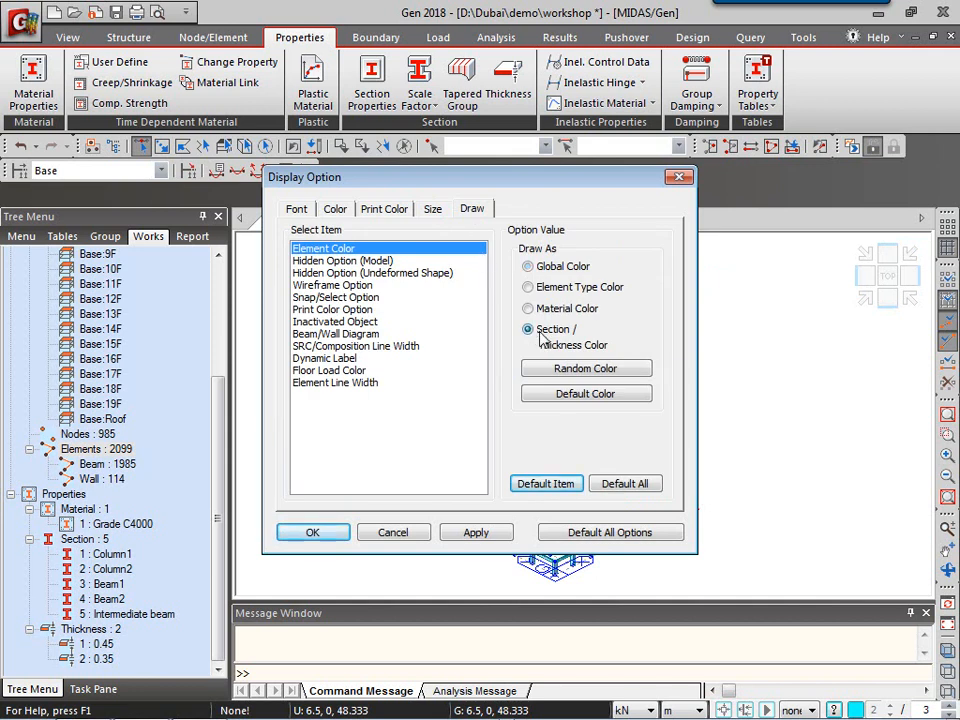
left_click(553, 371)
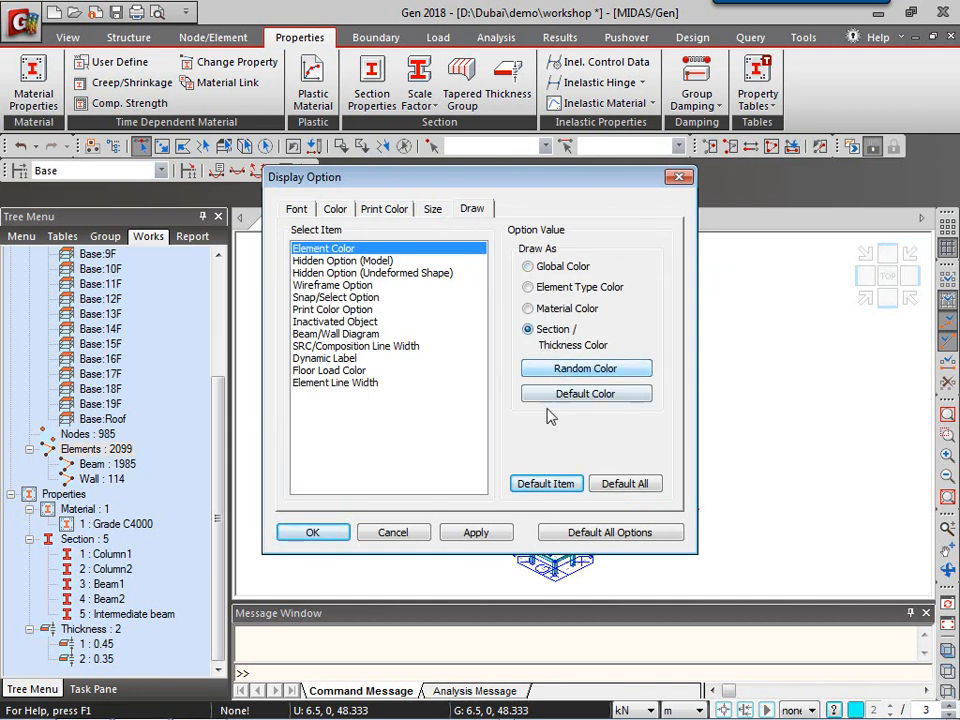
left_click(494, 538)
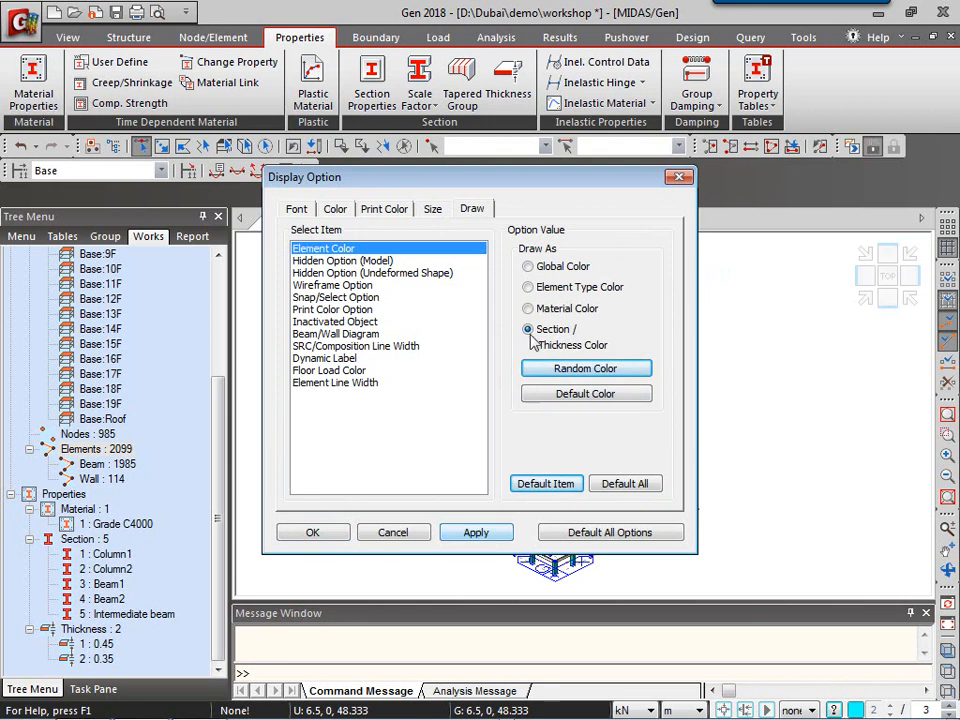
left_click_drag(557, 190, 306, 160)
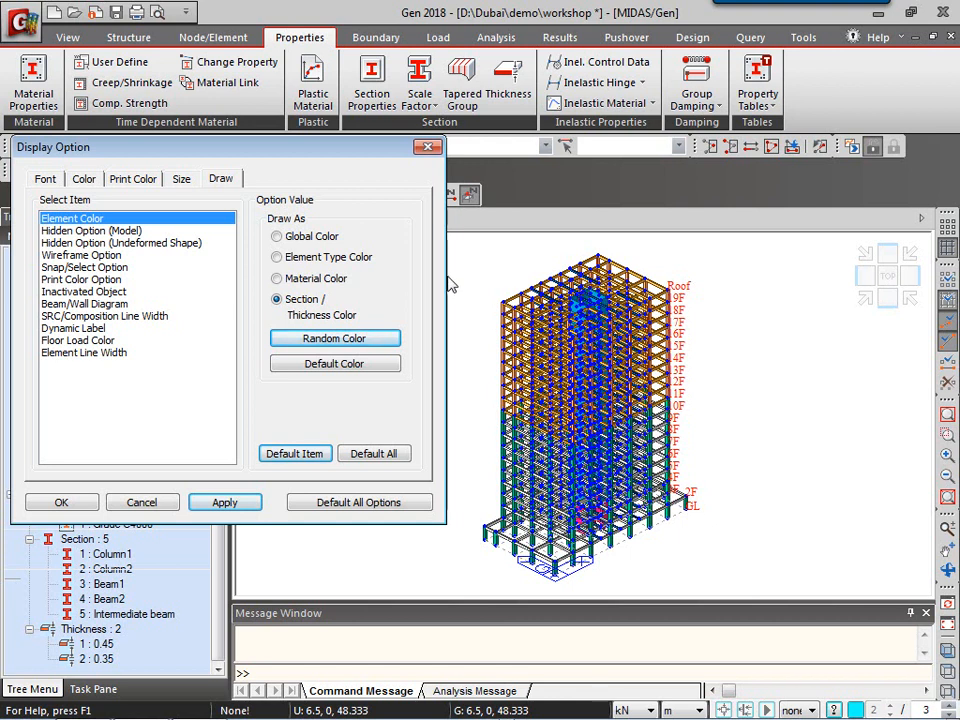
left_click(58, 231)
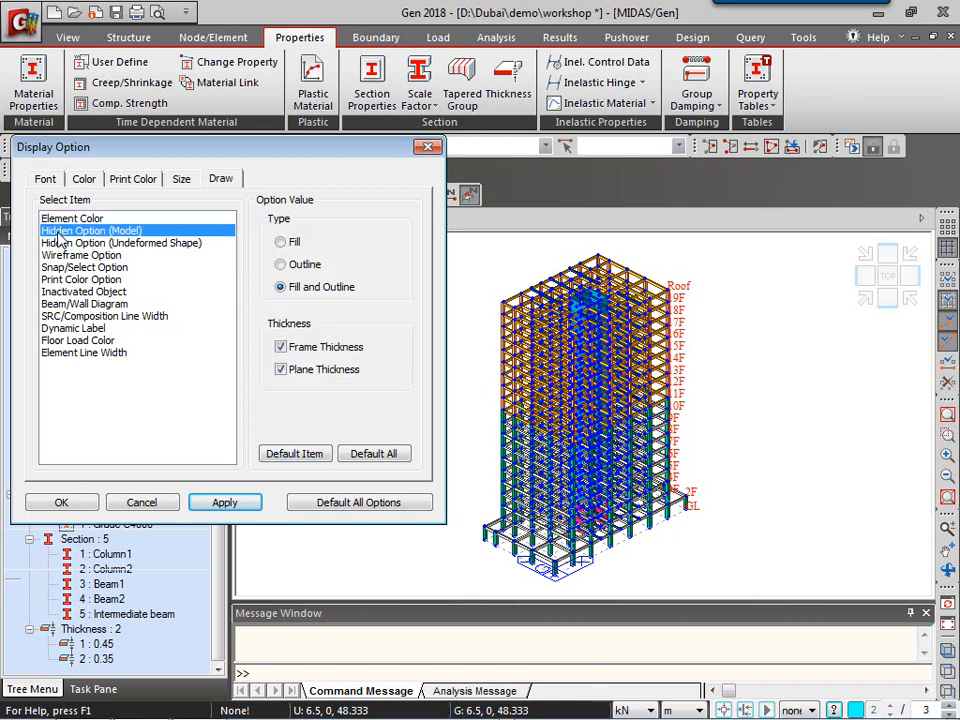
left_click(281, 347)
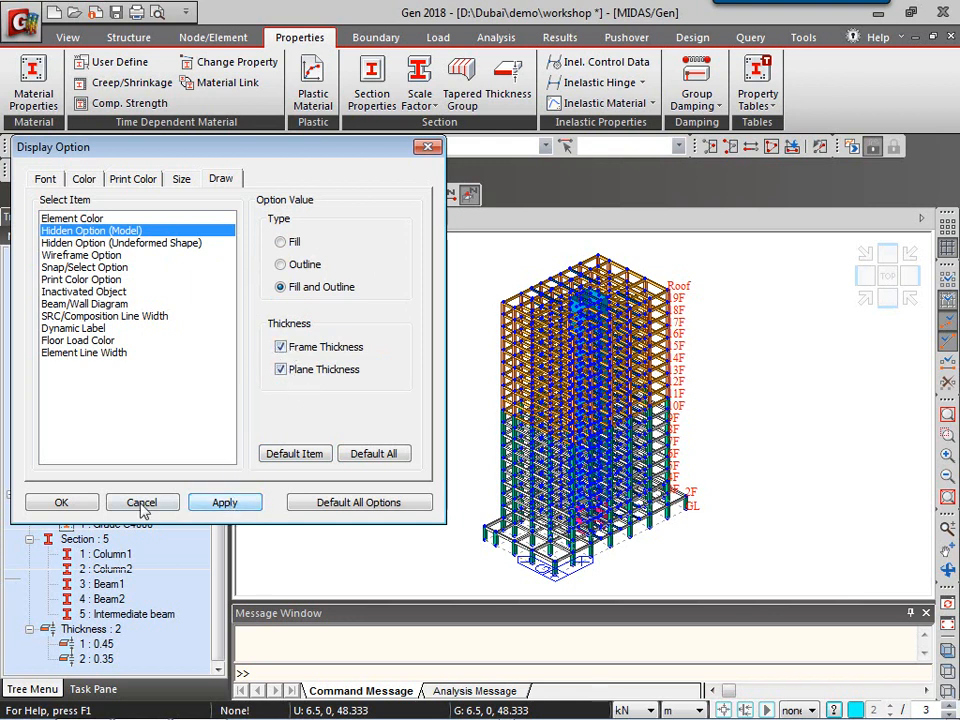
left_click(61, 502)
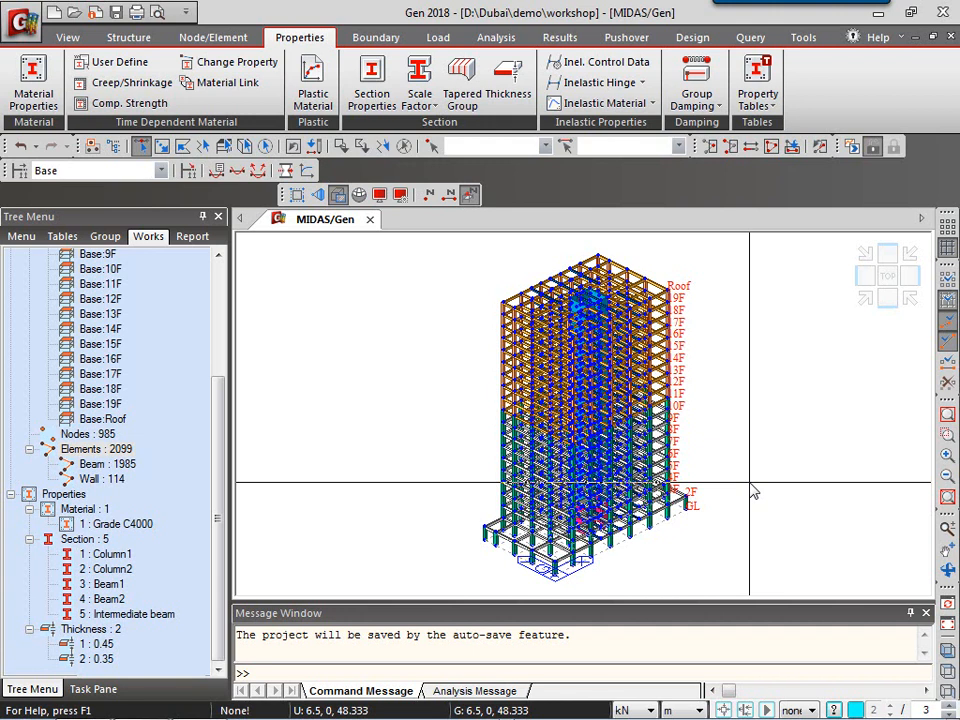
- Read the moment of inertia factors in Table 6.6.3.1.1(a) of the 318M - 14 PDF in Nitro Reader, returning to midas Gen
key("alt+Tab")
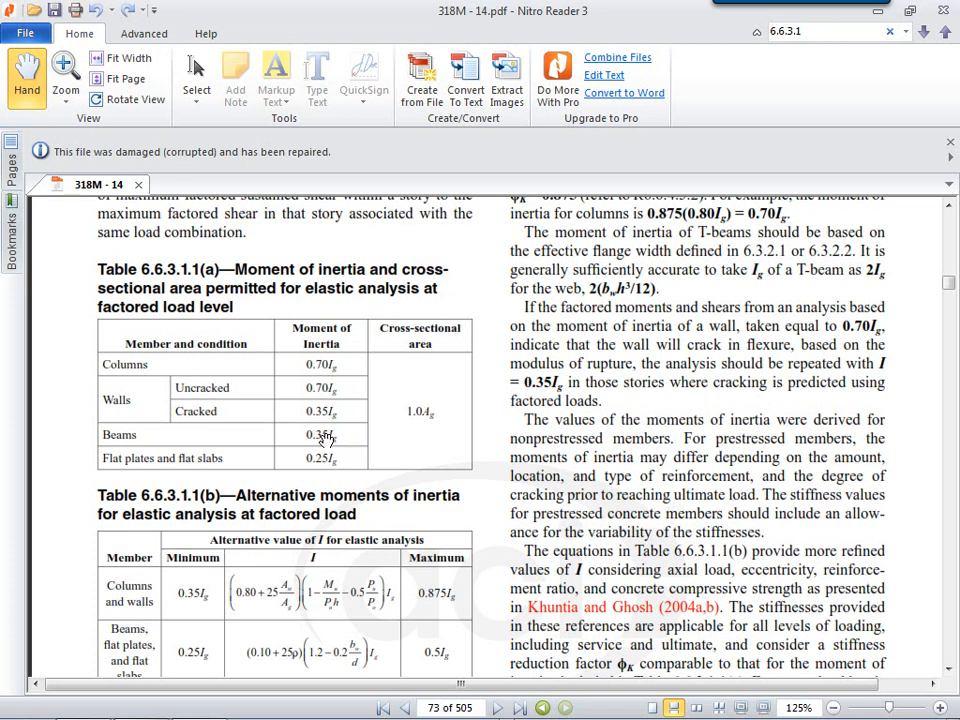
key("alt+Tab")
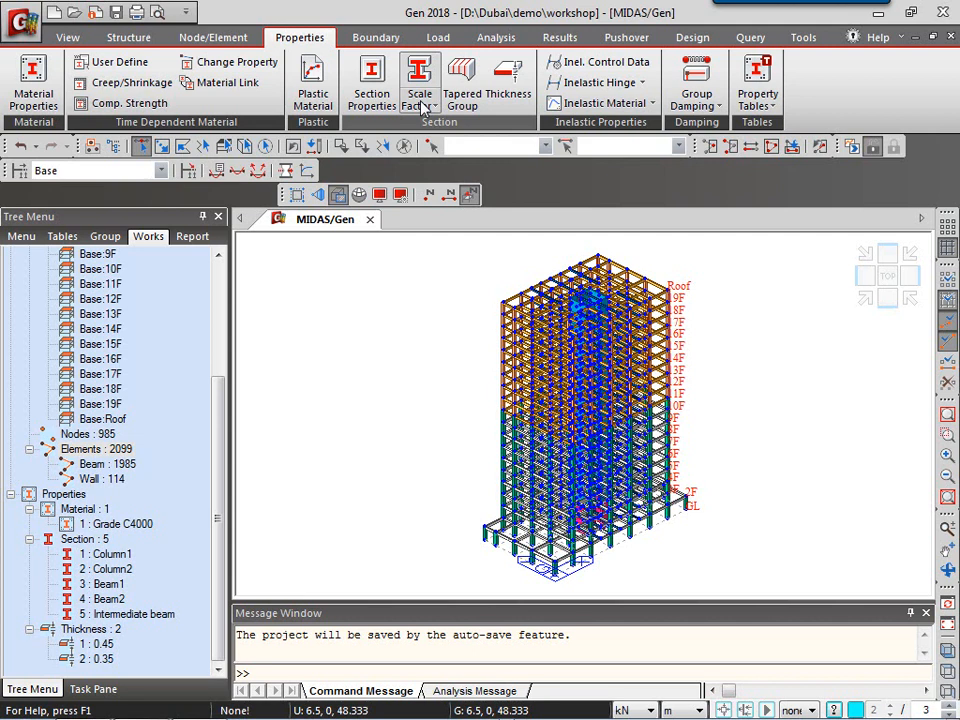
- Add section stiffness scale factors to Column1 and Column2 with Iyy and Izz both set to 0.7
left_click(423, 106)
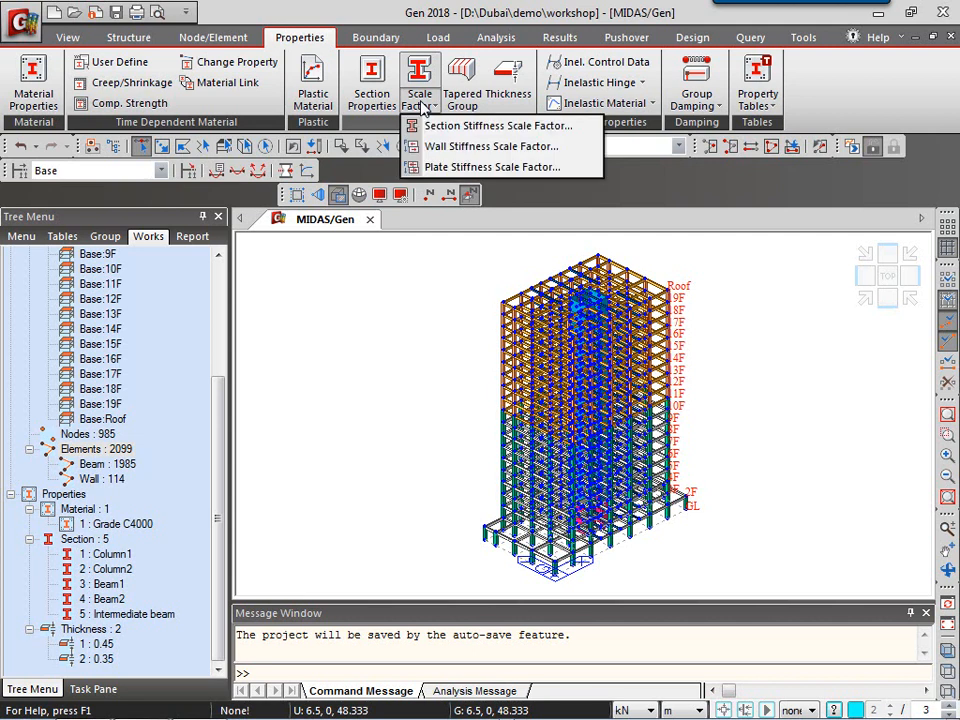
left_click(432, 127)
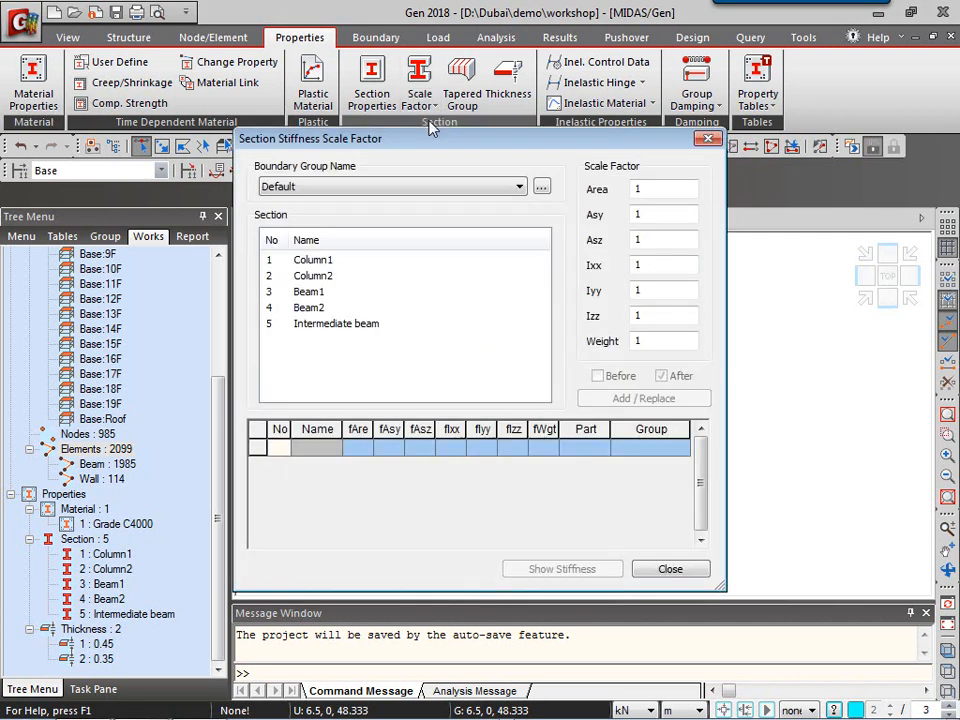
left_click(320, 262)
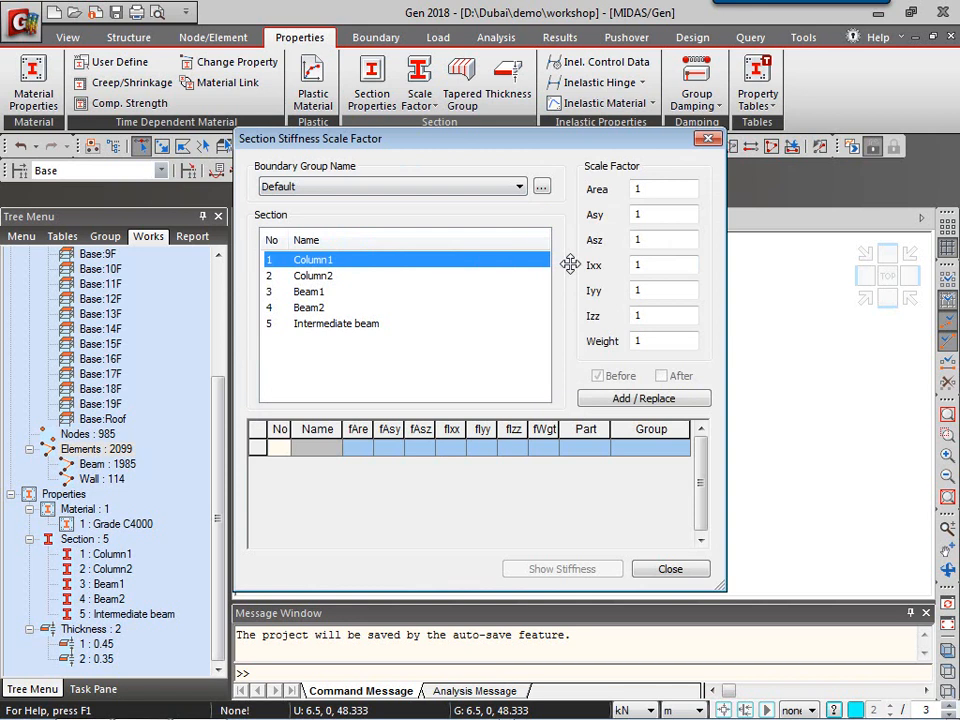
left_click(647, 291)
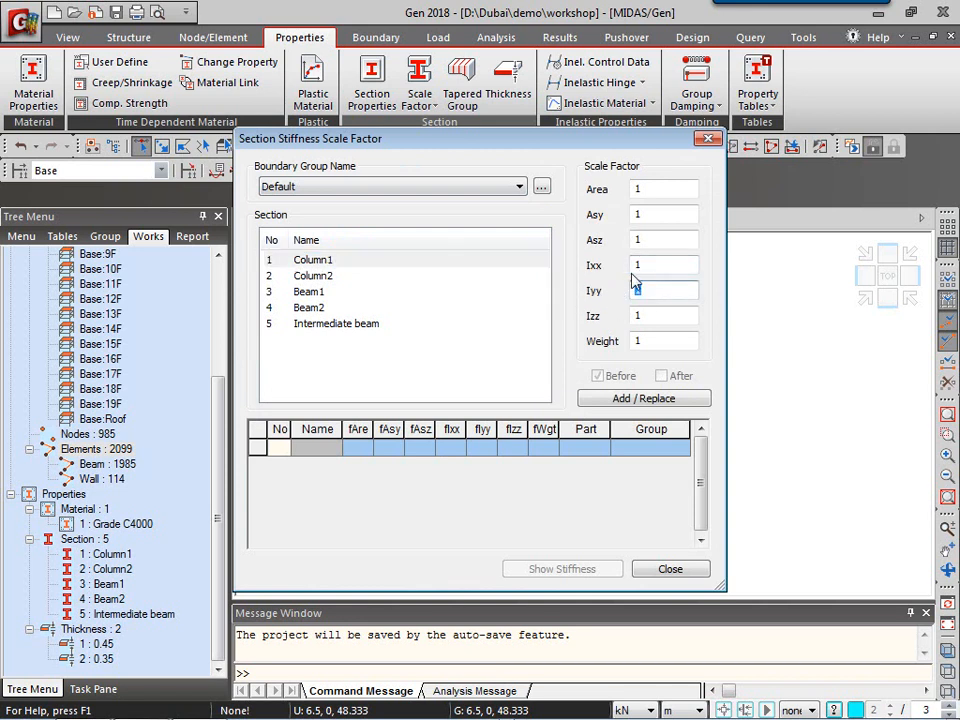
type("0.7")
left_click(643, 316)
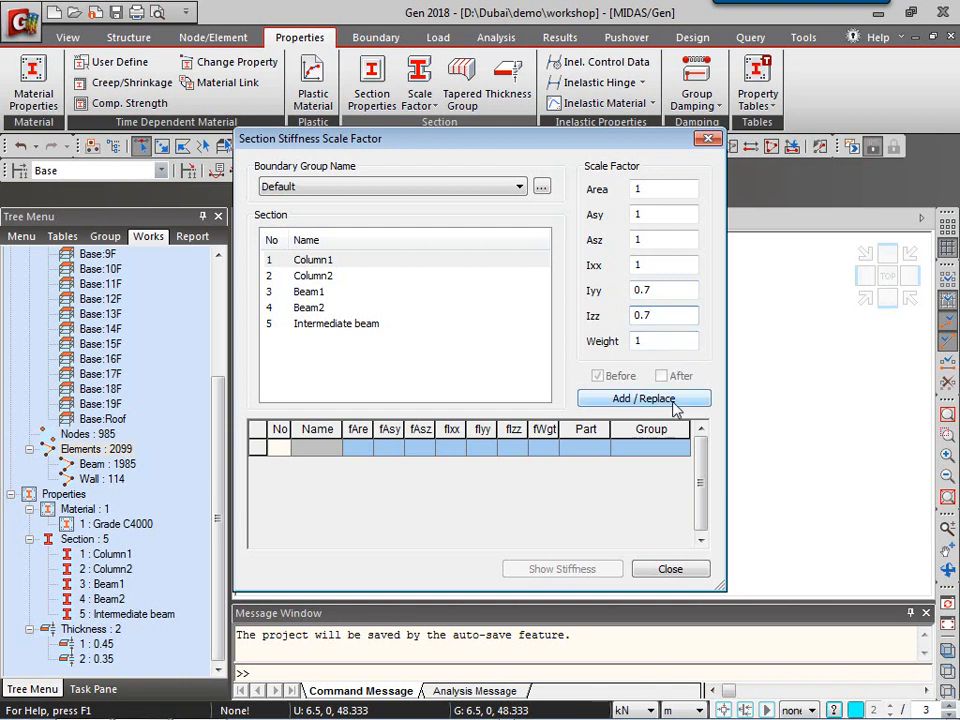
left_click(615, 405)
left_click(298, 277)
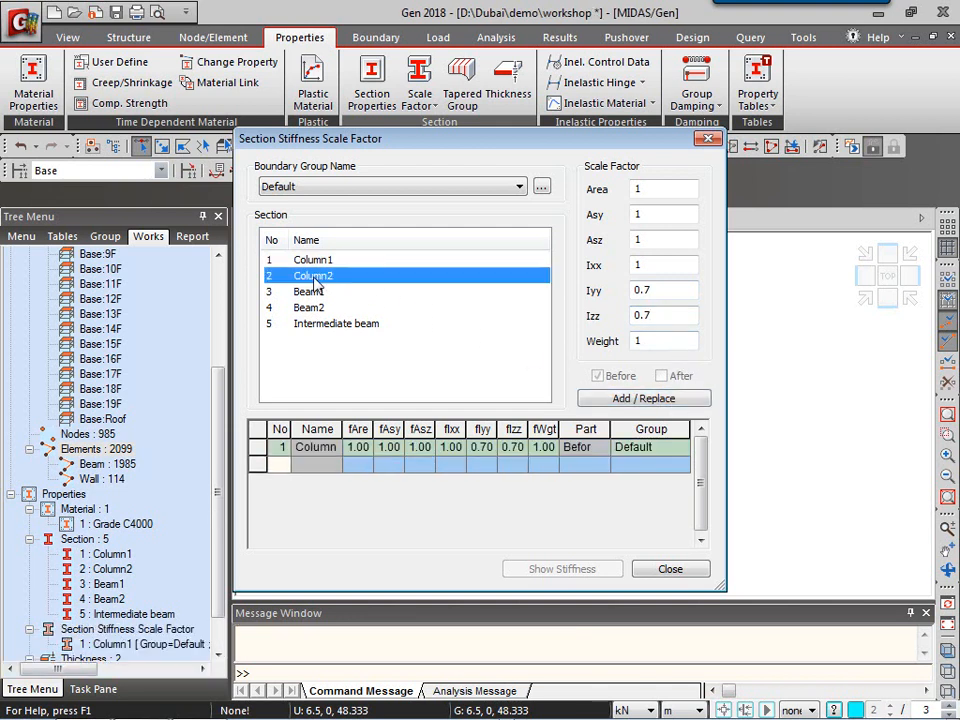
left_click(617, 400)
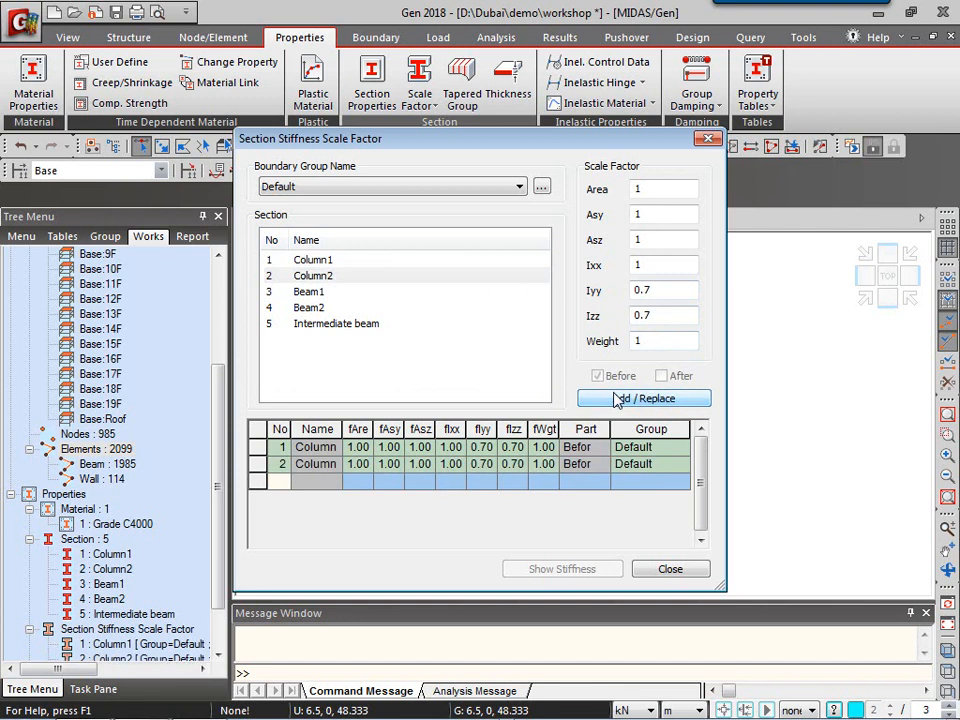
- Add section stiffness scale factors to Beam1, Beam2 and Intermediate beam with Iyy set to 0.35 and Izz to 1
left_click(307, 293)
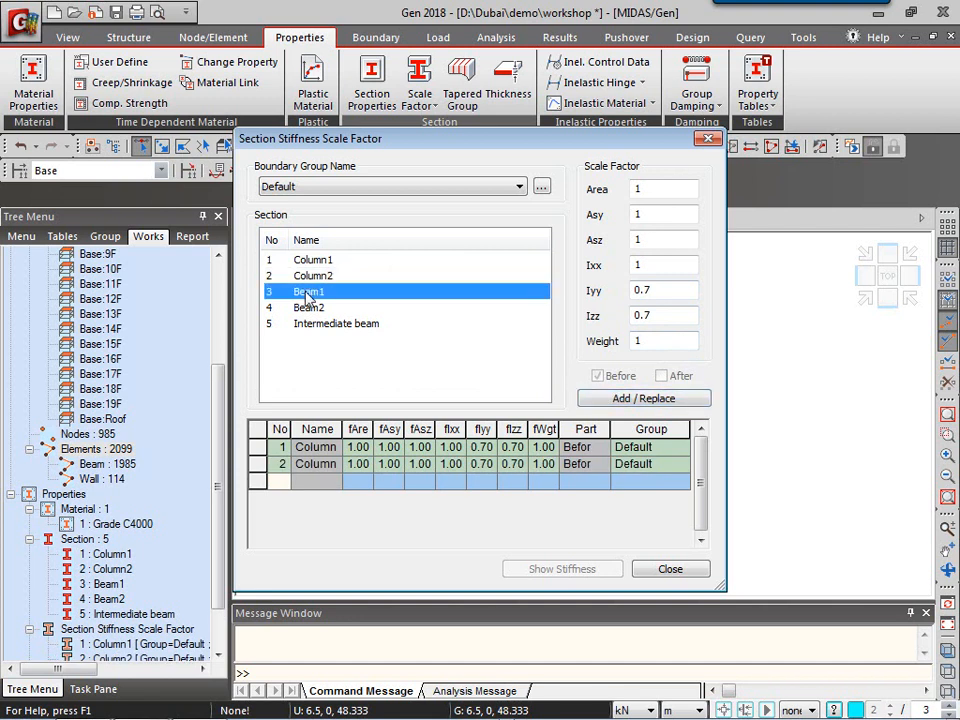
left_click_drag(658, 315, 622, 314)
type("1")
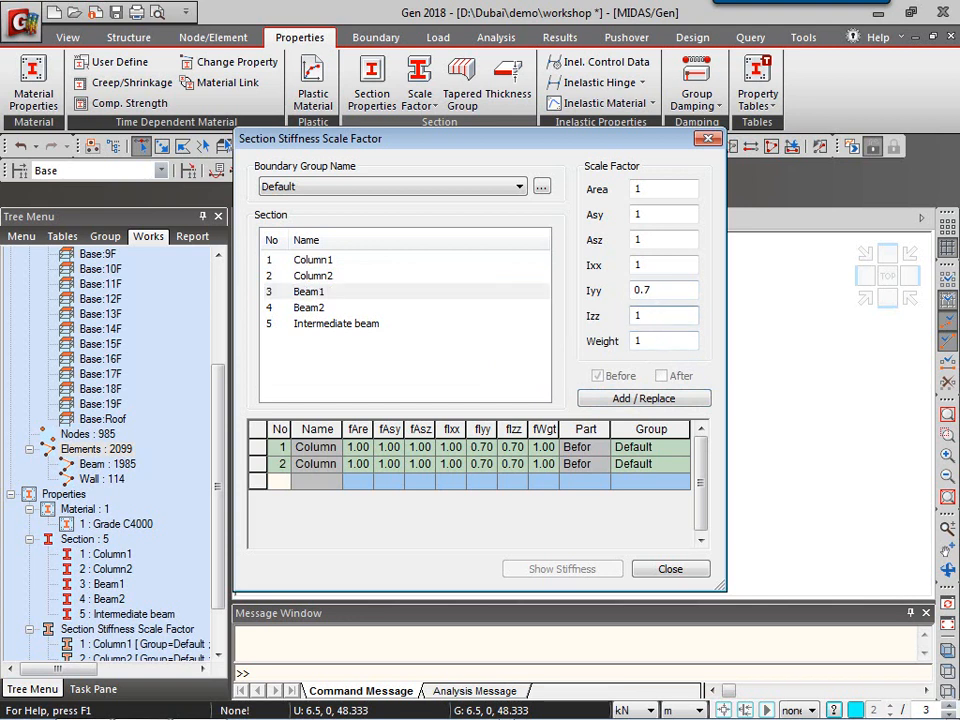
left_click_drag(651, 290, 644, 292)
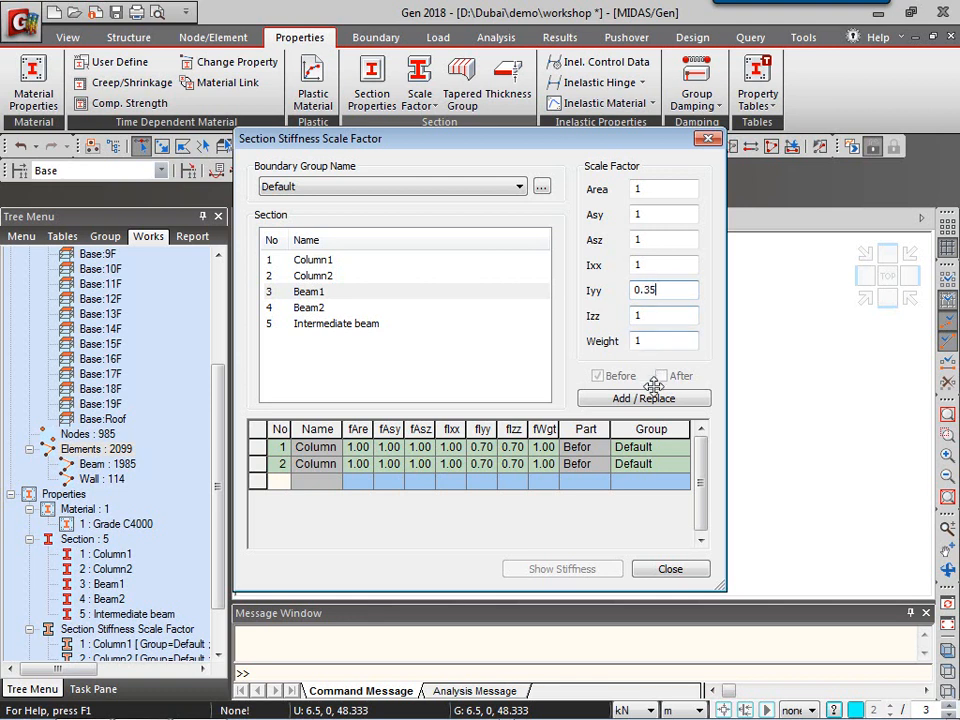
left_click(621, 400)
left_click(309, 307)
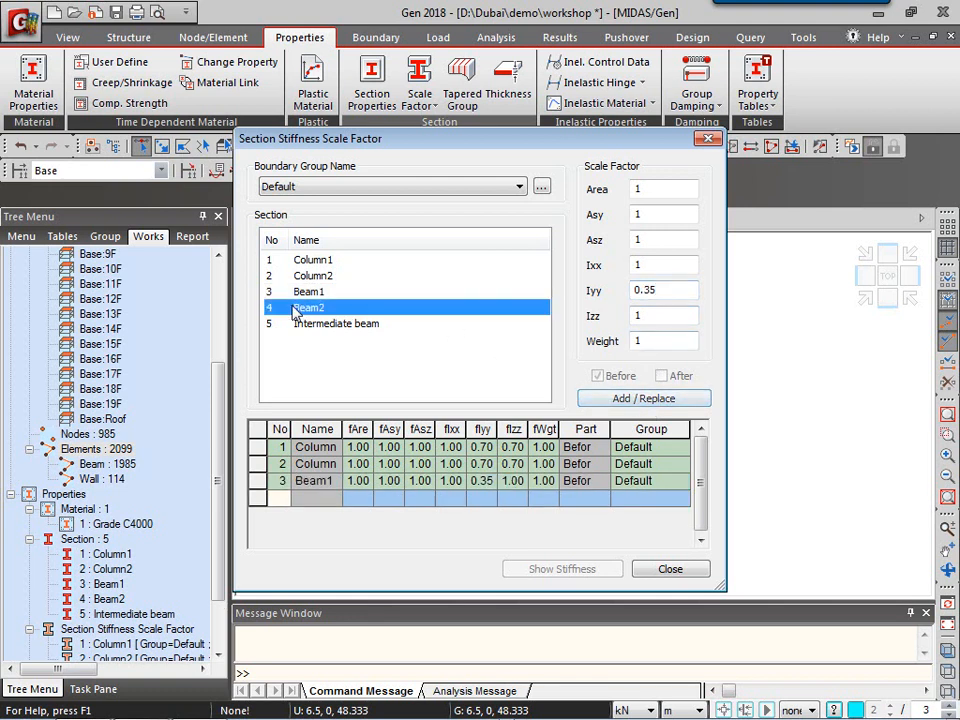
left_click(600, 399)
left_click(345, 324)
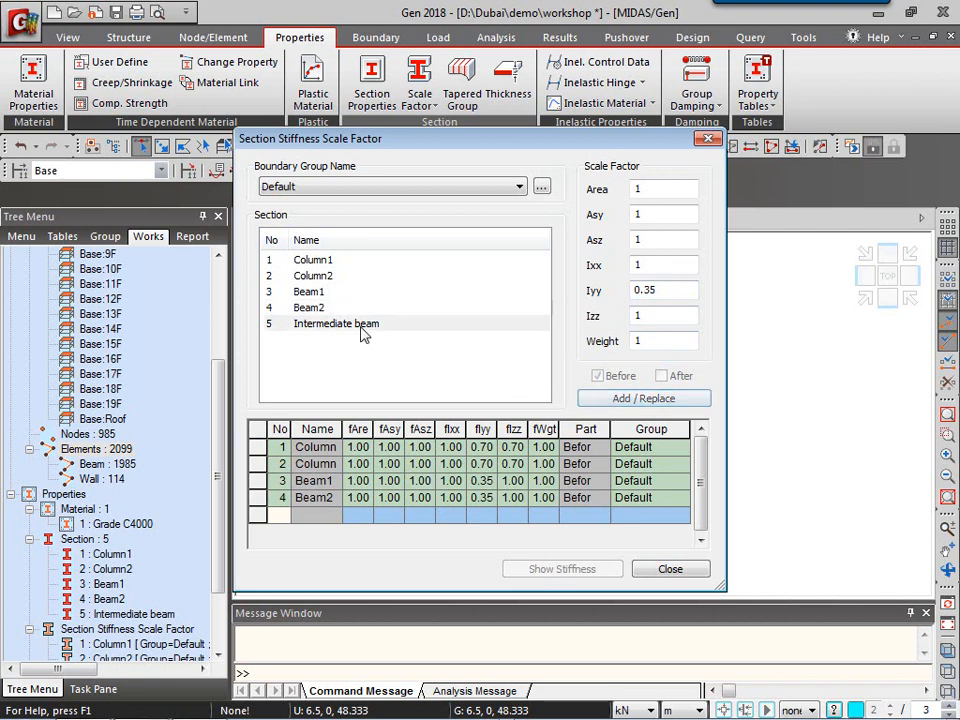
left_click(615, 400)
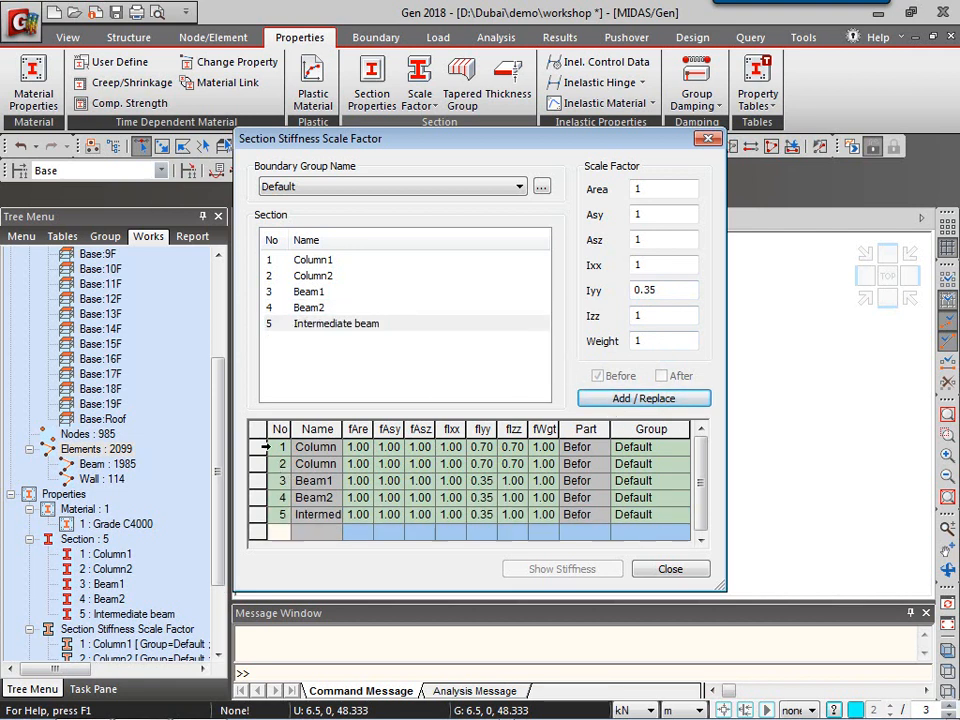
- Examine the scaled section properties of Column1 and finish the section stiffness scale factor definition
left_click(280, 448)
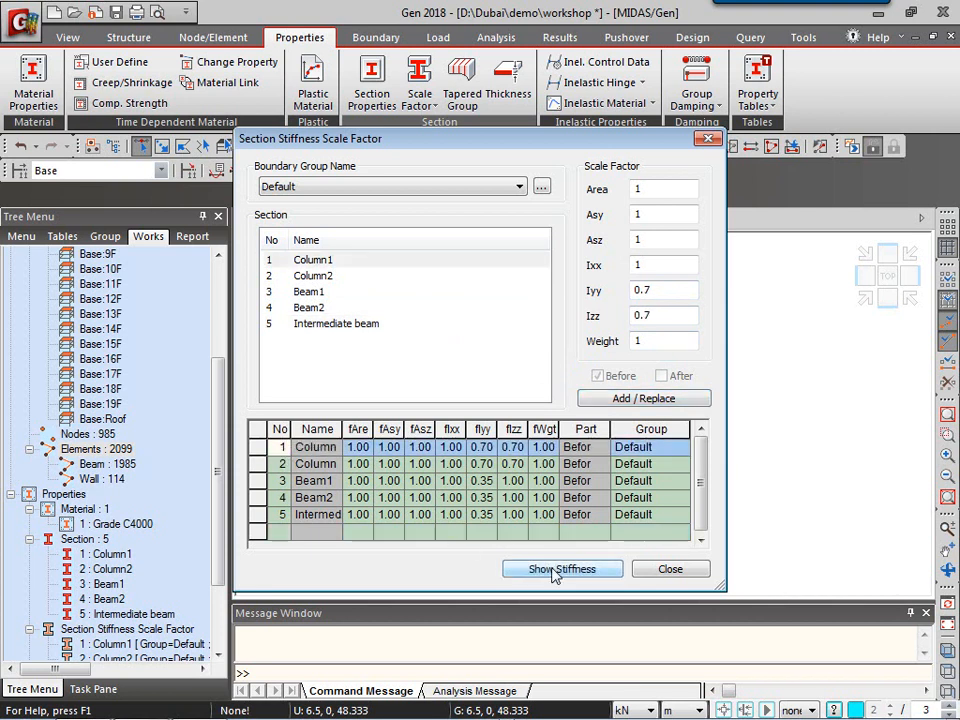
left_click(555, 570)
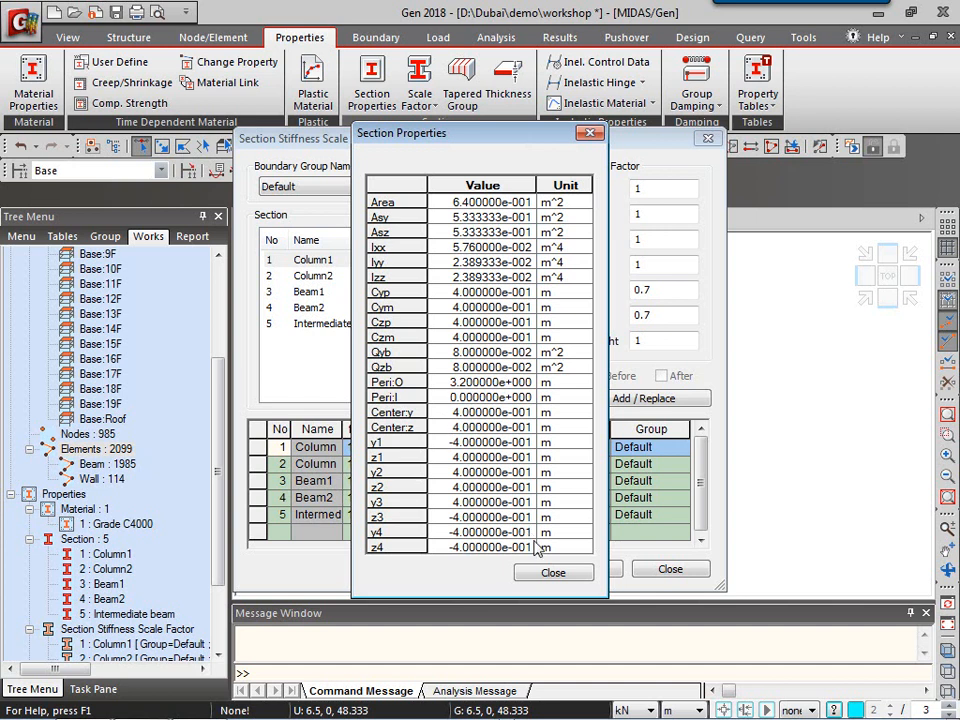
left_click(553, 572)
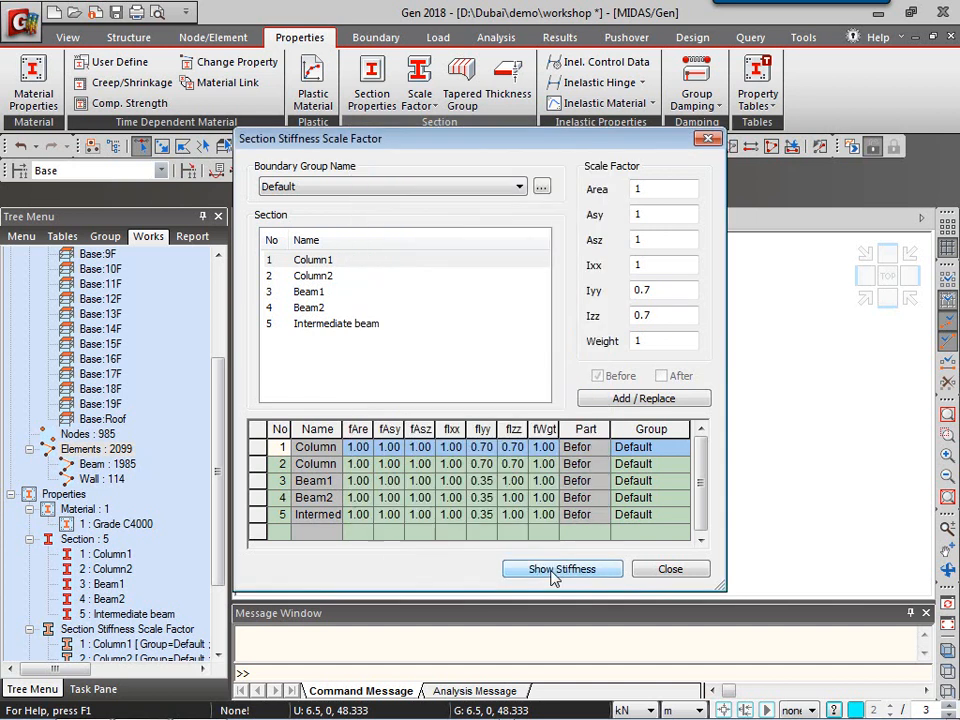
left_click(667, 569)
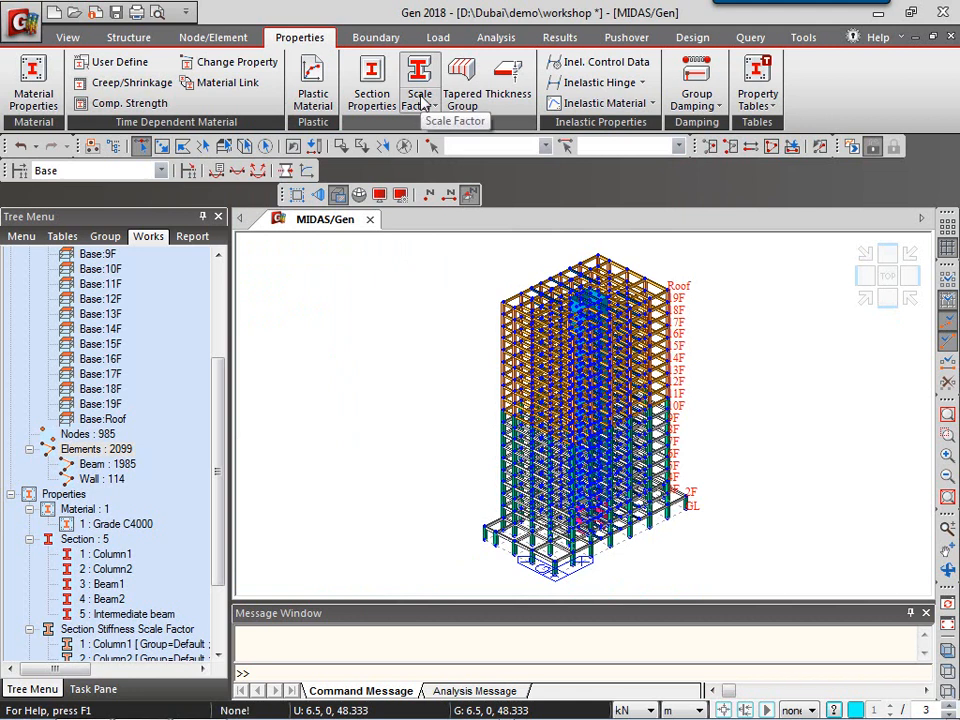
- Set up a Wall Stiffness Scale Factor for Wall (Plate) with an in-plane Bending & Axial factor of 0.35
left_click(424, 104)
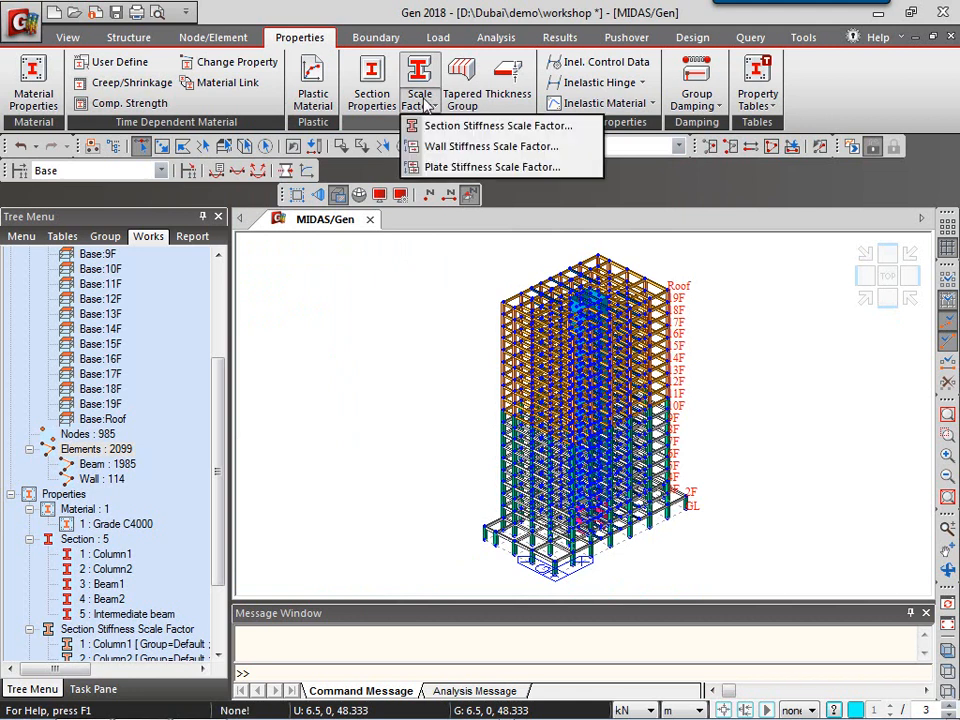
left_click(487, 147)
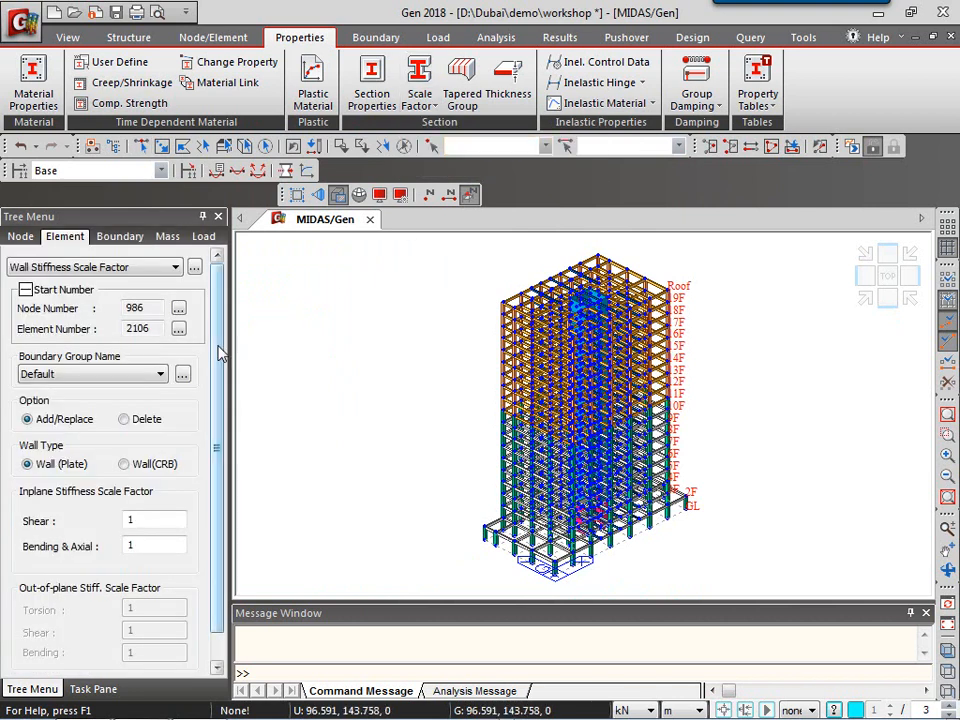
scroll(221, 352, "down", 2)
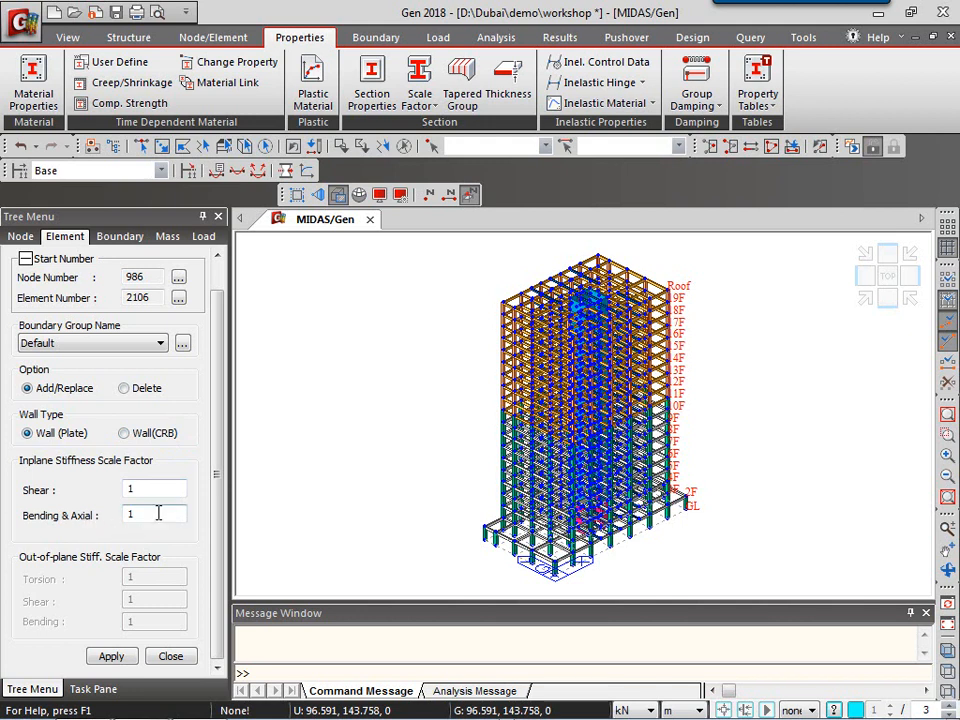
left_click_drag(158, 513, 113, 527)
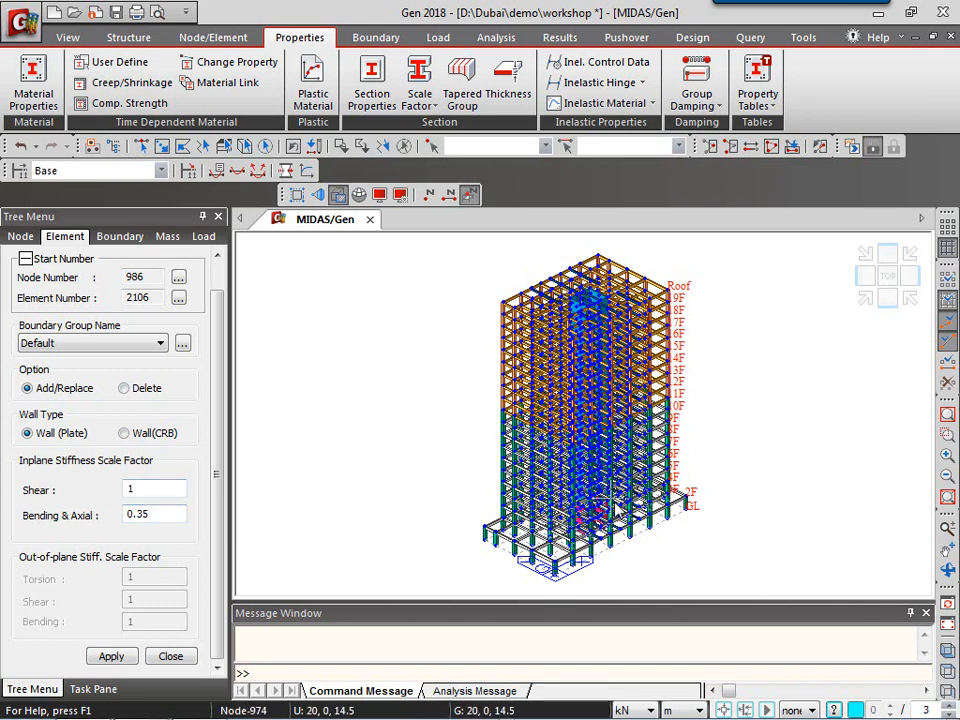
- Display Tree Menu 2 with its Works tree and apply the wall stiffness scale factor to all wall elements
right_click(277, 148)
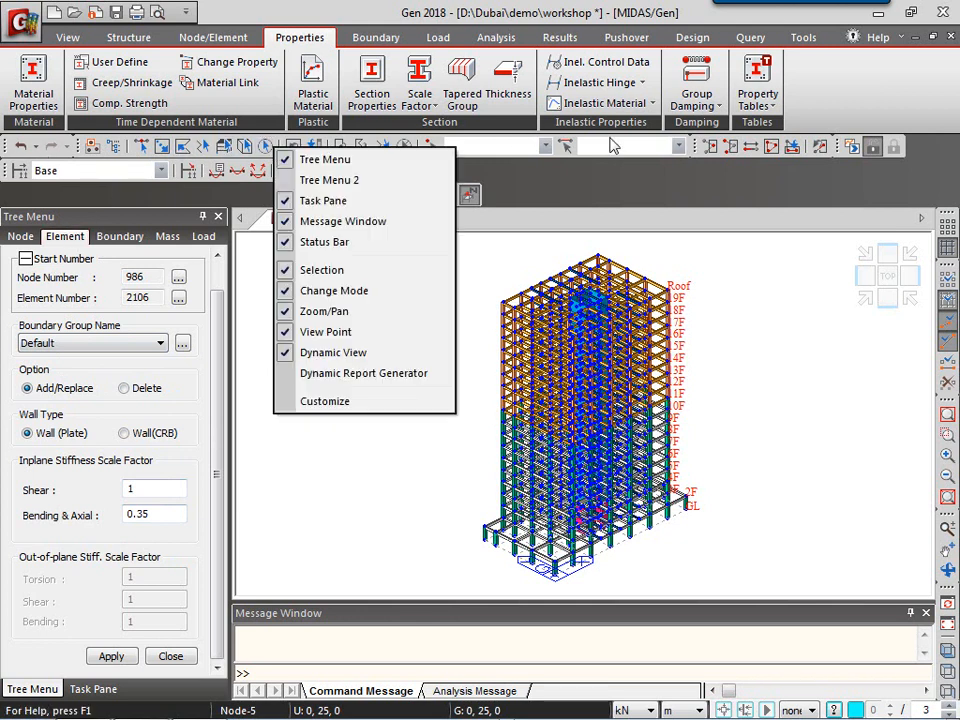
right_click(212, 148)
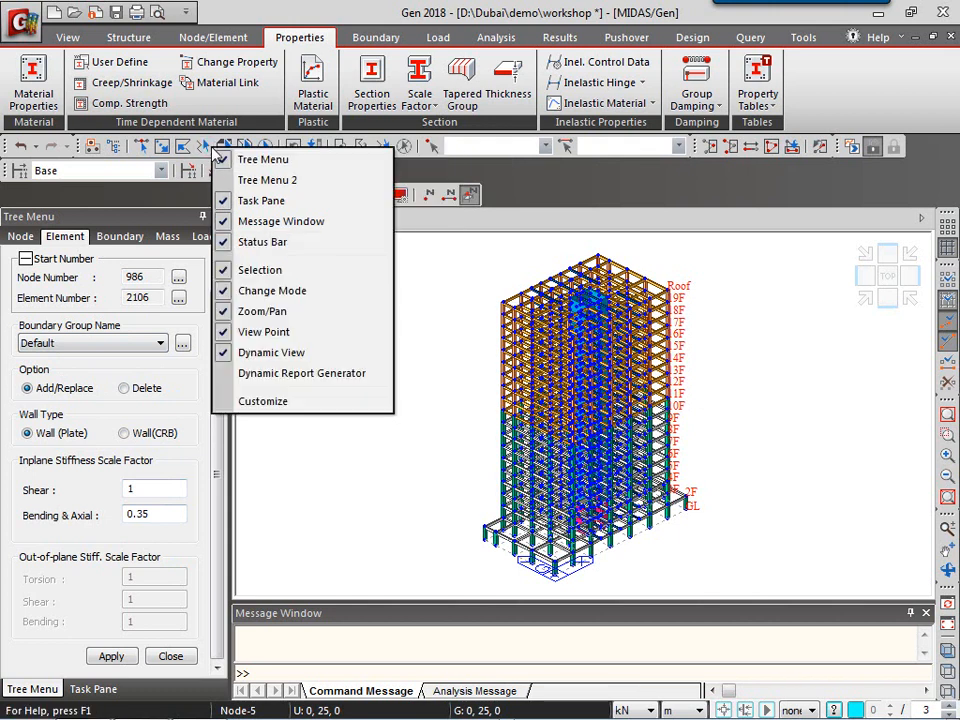
left_click(266, 180)
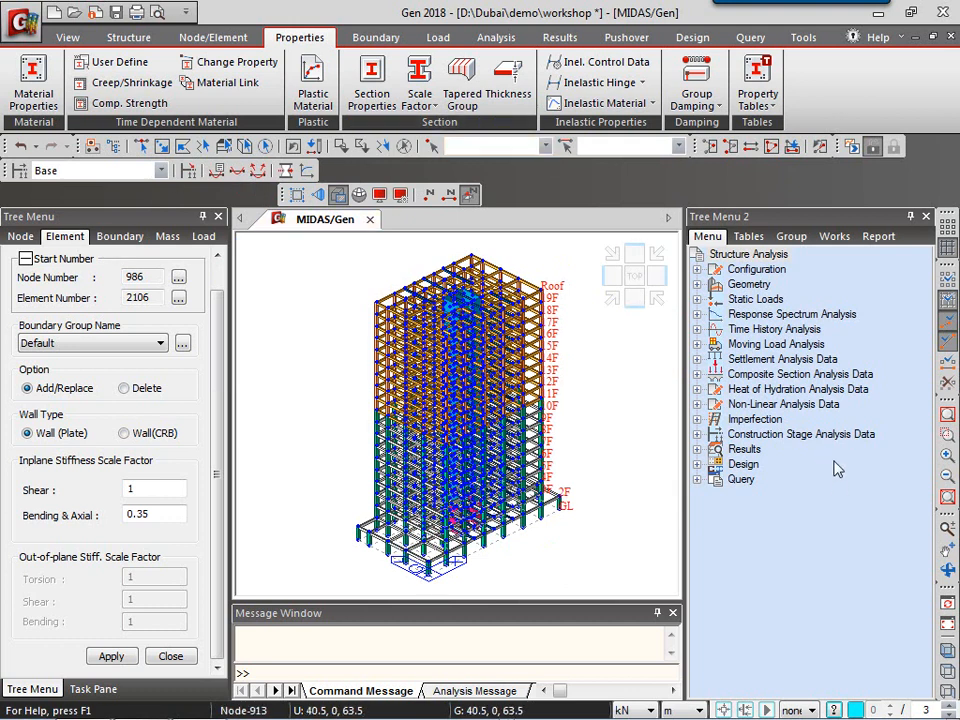
left_click(829, 238)
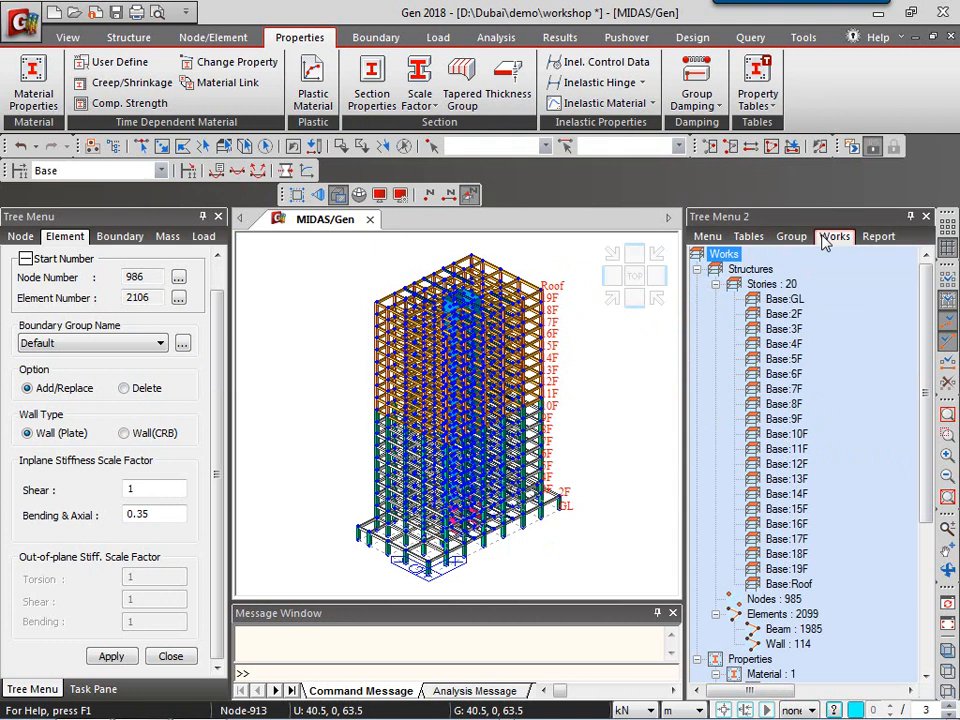
left_click(716, 285)
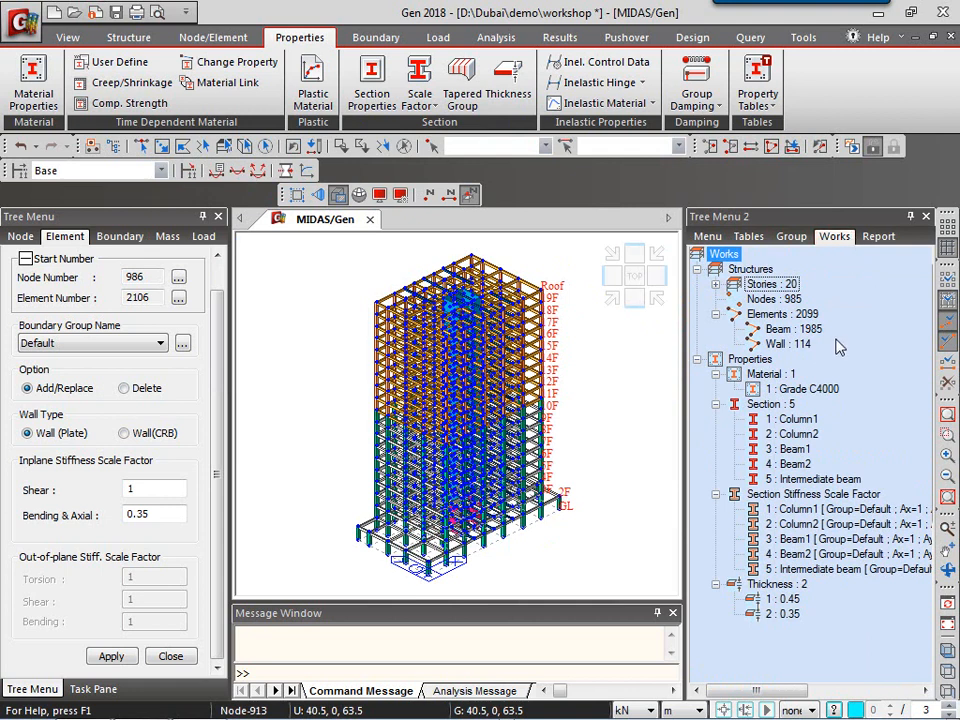
left_click(800, 345)
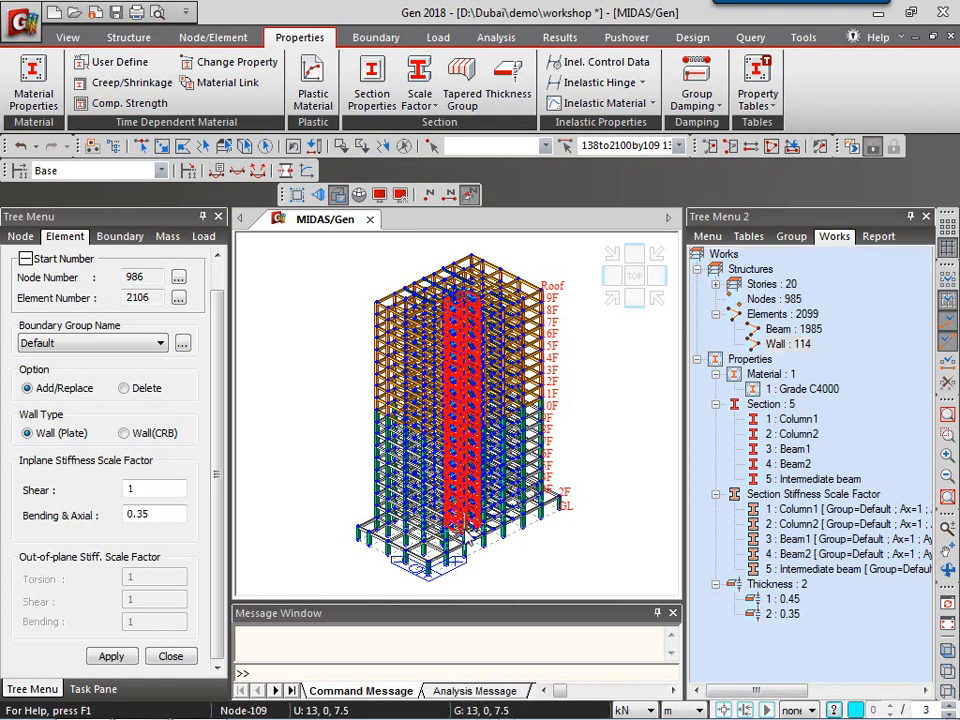
left_click(111, 658)
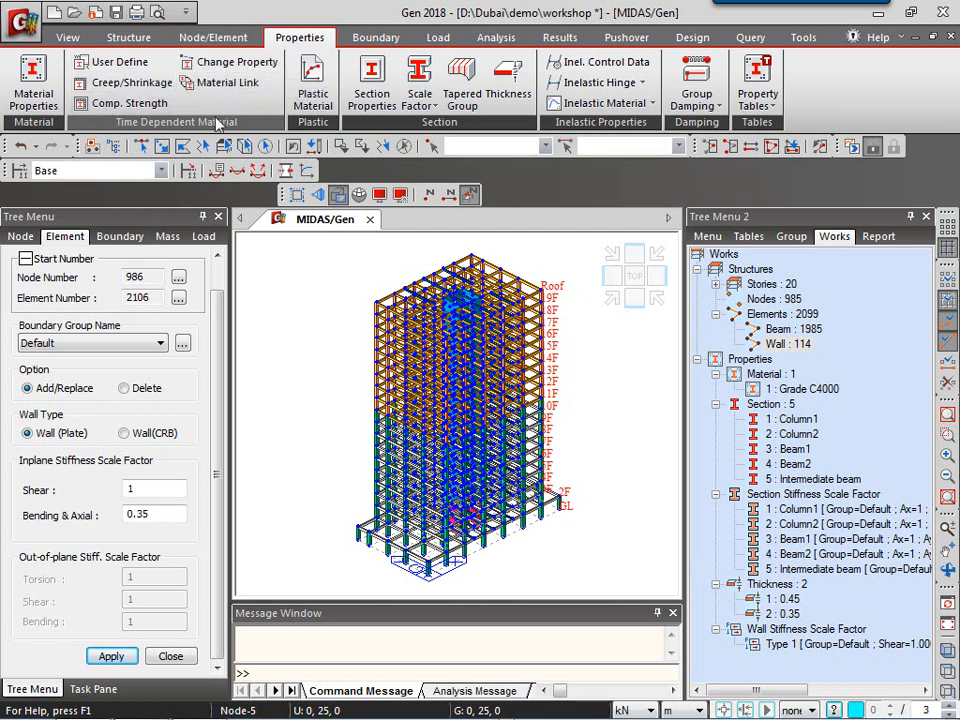
- Examine the available codes and the User Defined settings for a new creep/shrinkage time-dependent material, without adding one
left_click(120, 86)
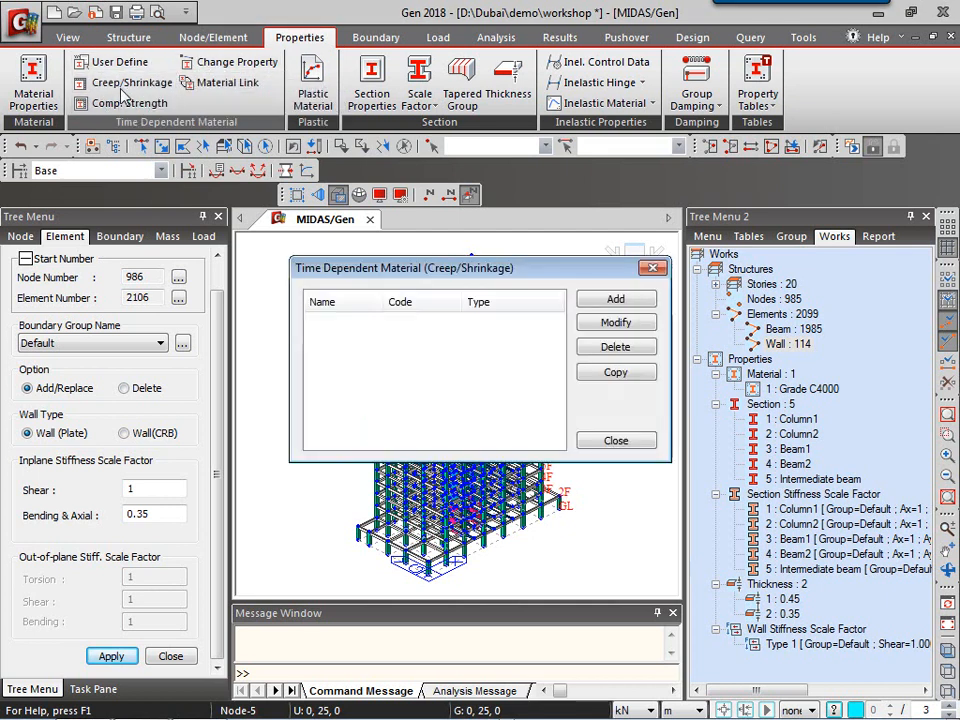
left_click(615, 299)
left_click(705, 228)
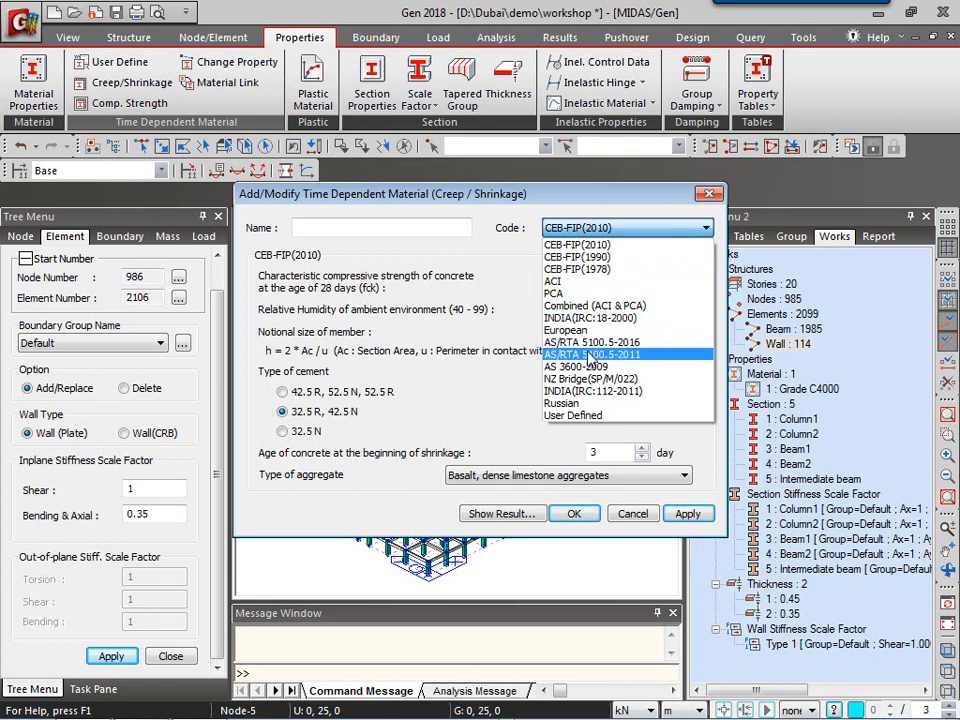
left_click(596, 416)
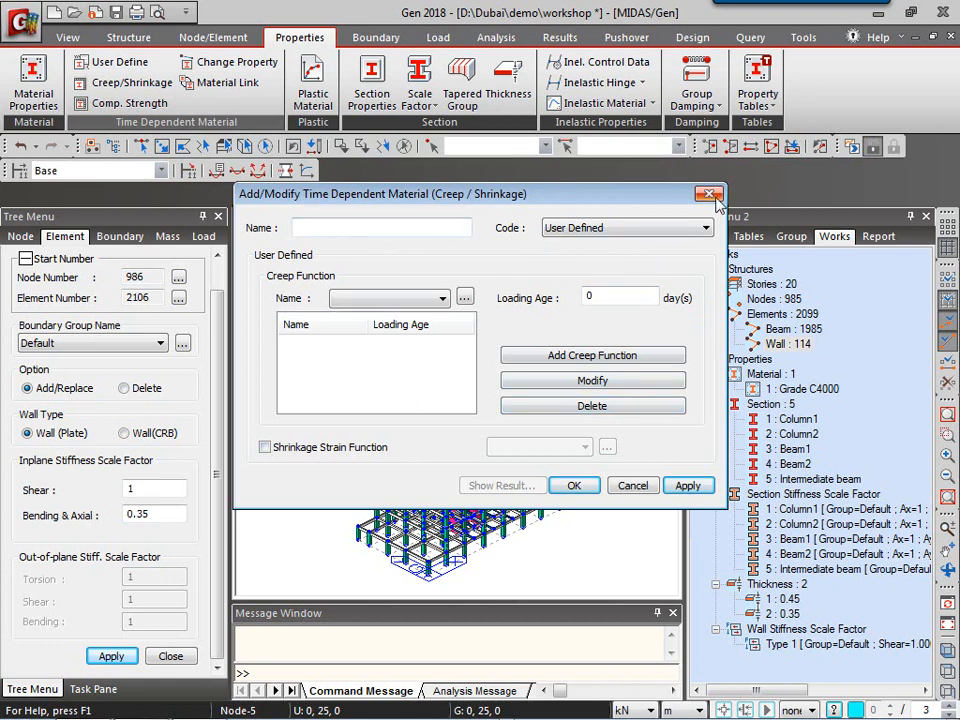
key("Escape")
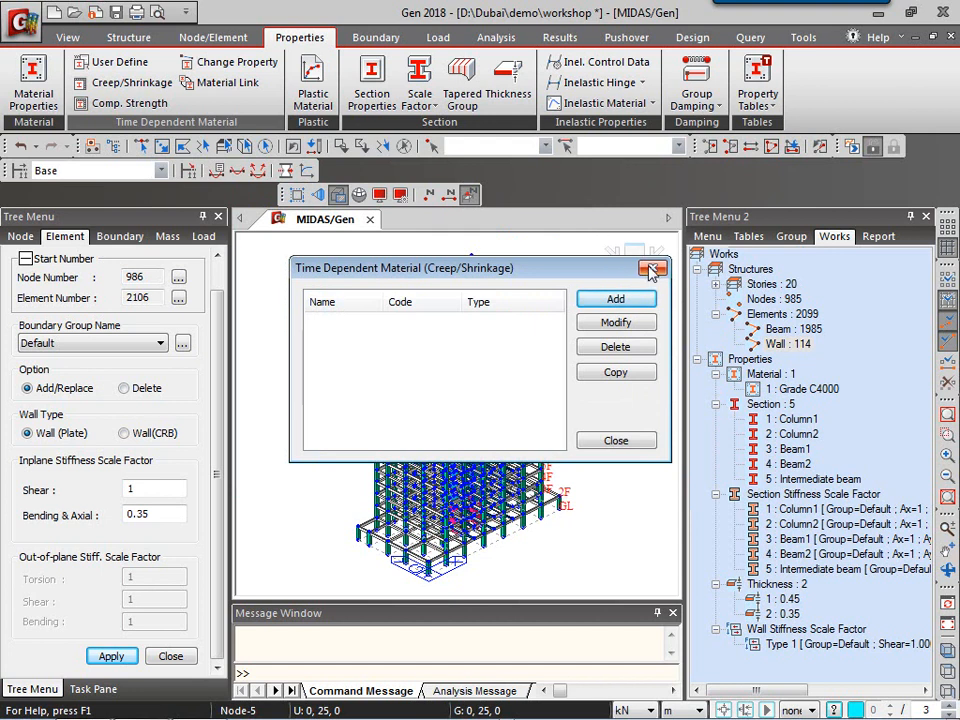
key("Escape")
- Examine the Code and User types for a new compressive strength time-dependent material, without adding one
left_click(152, 104)
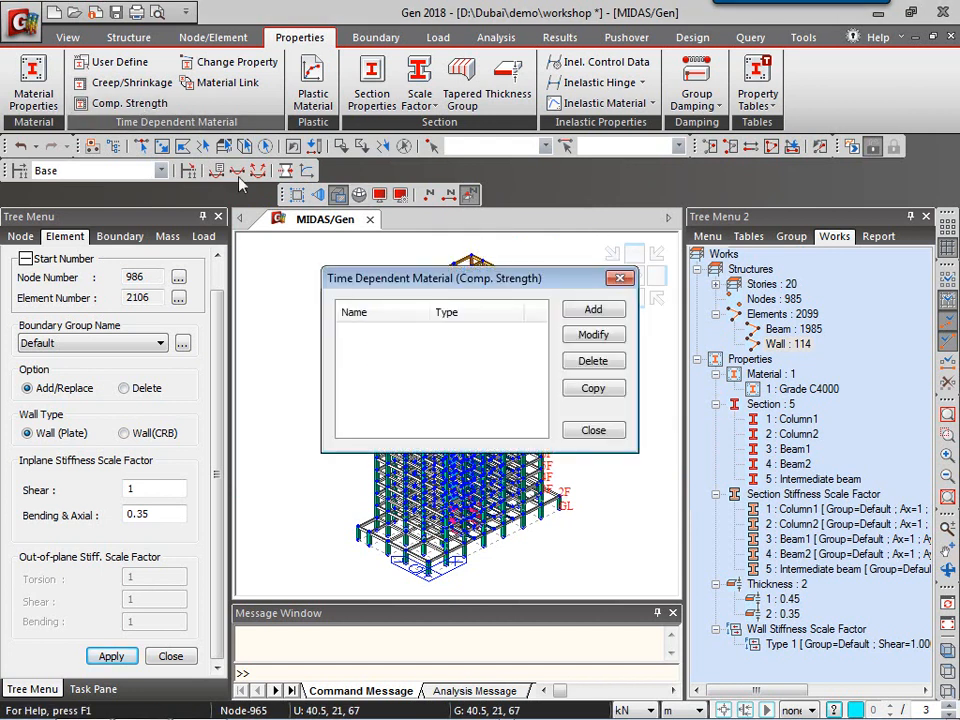
left_click(592, 311)
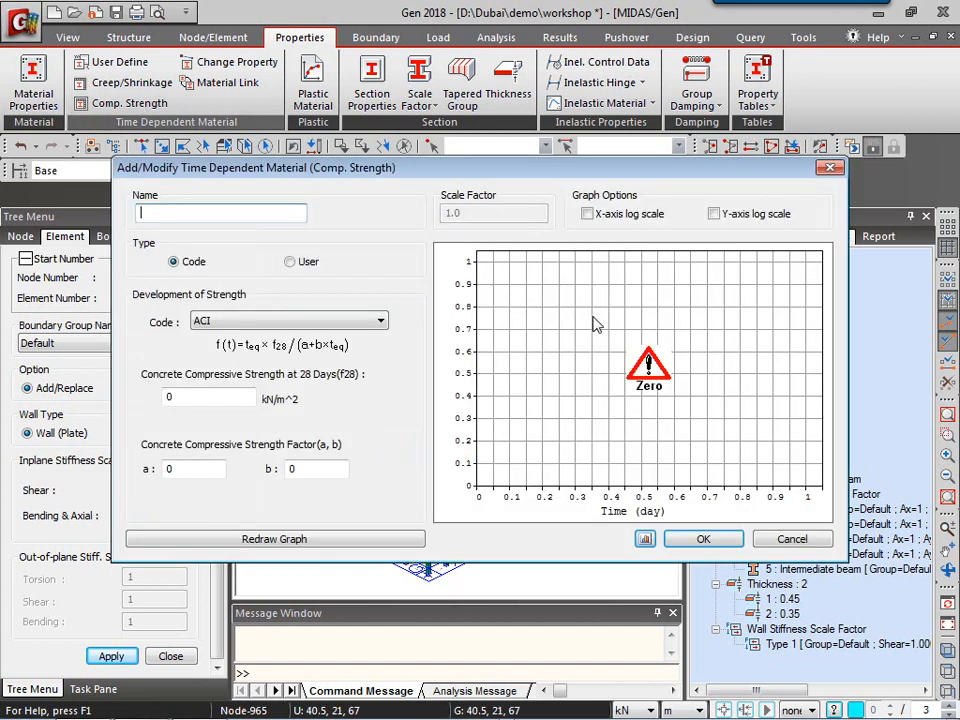
left_click(297, 265)
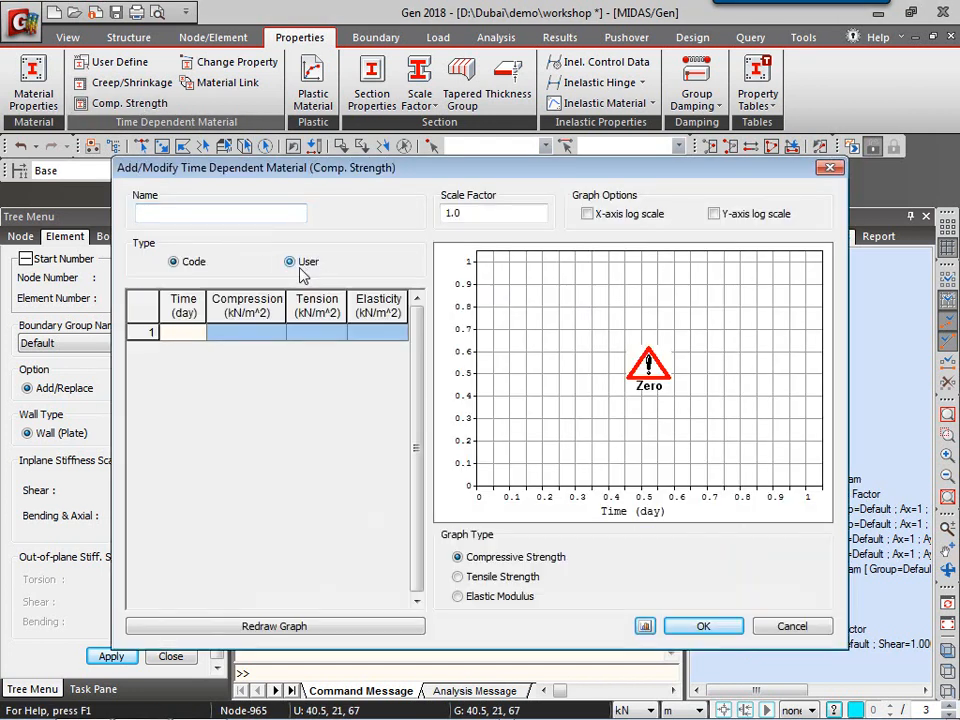
left_click(829, 168)
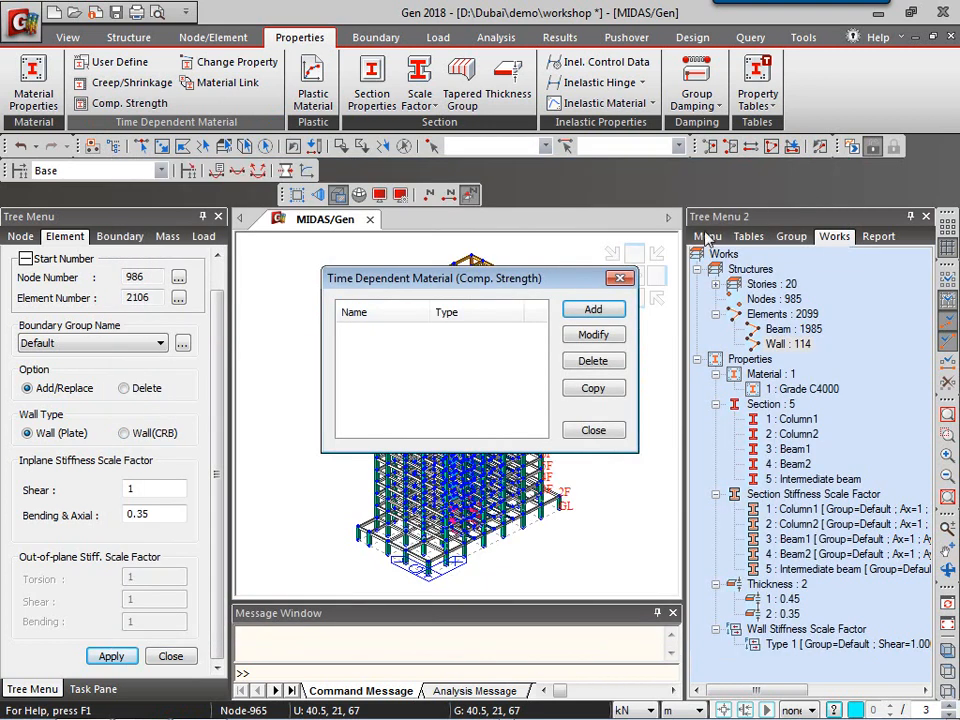
left_click(620, 278)
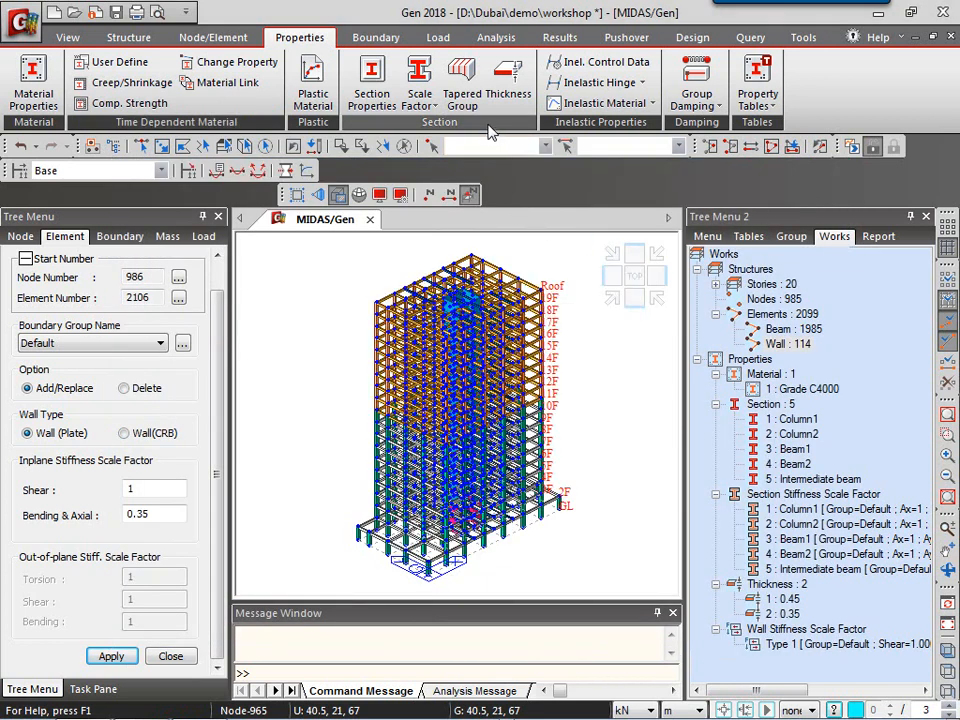